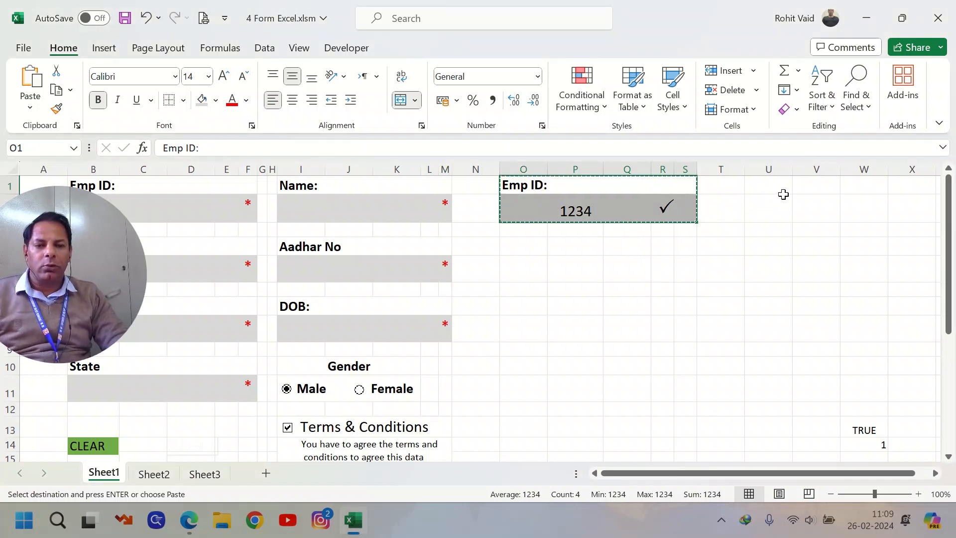
Paste the Emp ID block at V1 and narrow columns T and U into a thin spacer.
click(807, 186)
text(Emp ID: 1234)
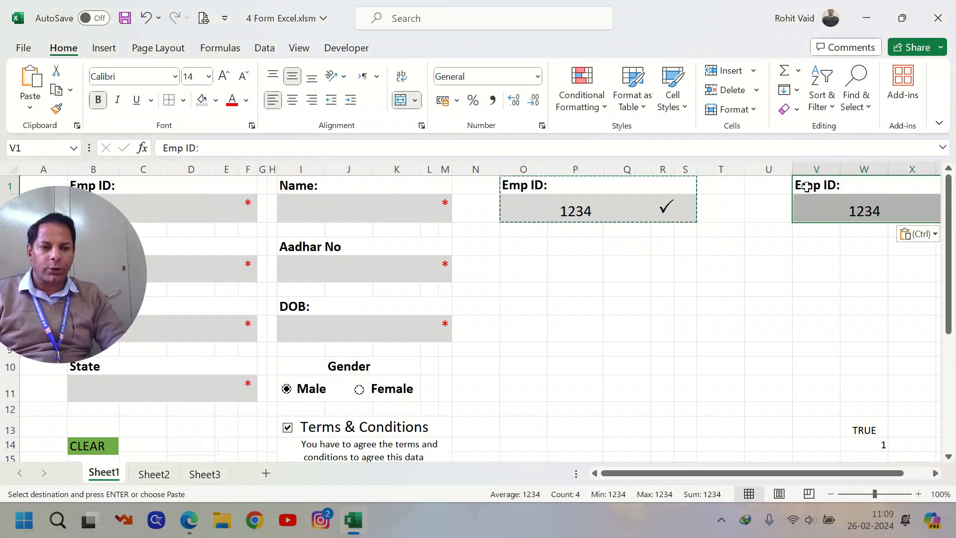
click(725, 166)
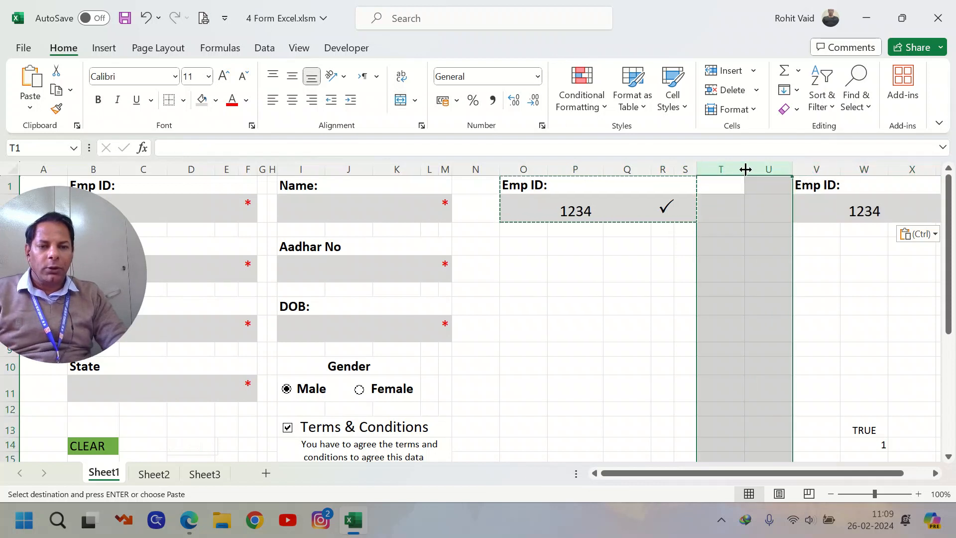
drag(744, 167, 703, 171)
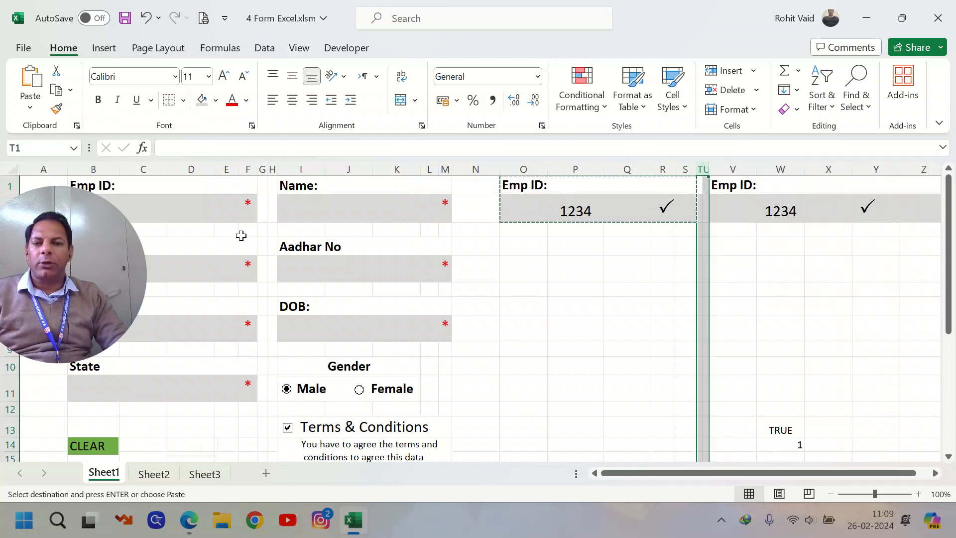
click(720, 270)
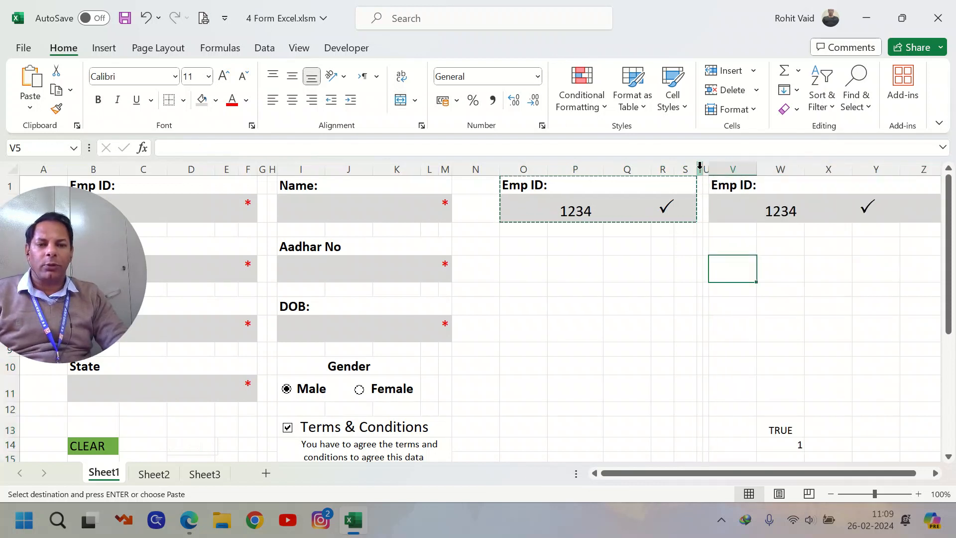
drag(700, 166, 704, 173)
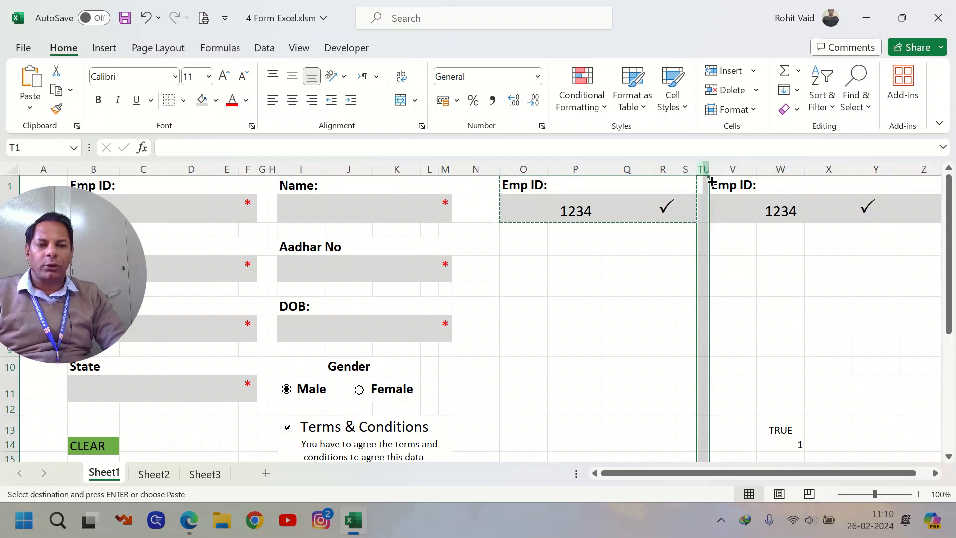
click(777, 264)
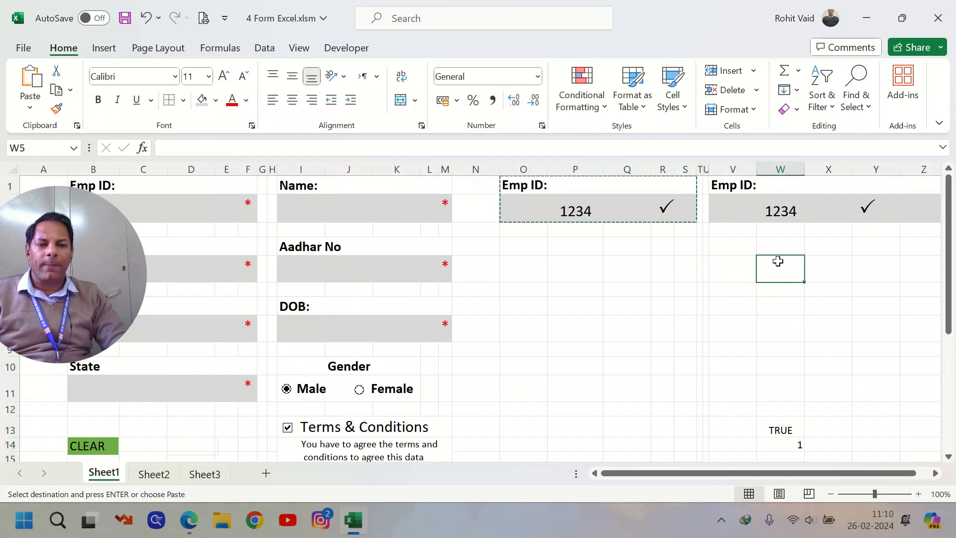
Paste copies of the Emp ID block at O4, V4, O7, V7 and O10.
click(515, 251)
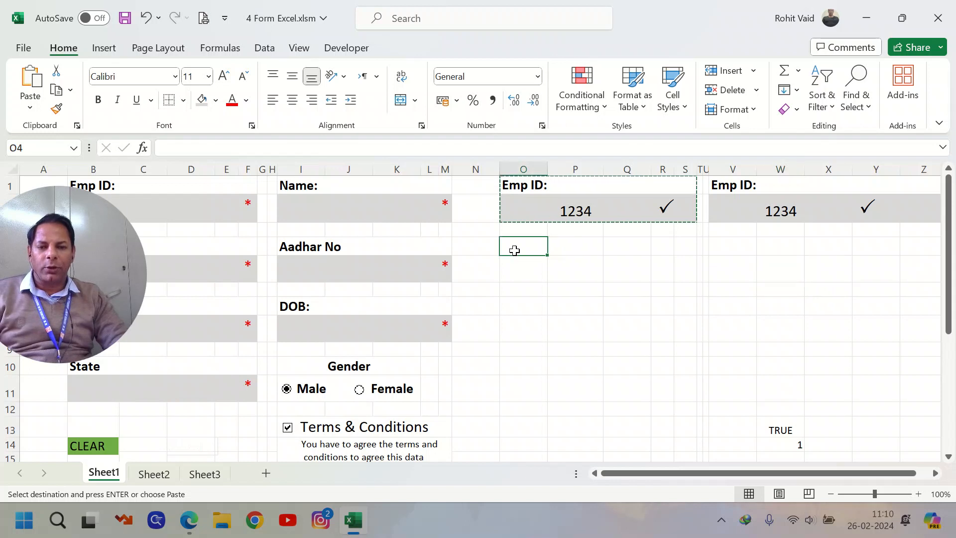
key(ctrl+v)
click(737, 249)
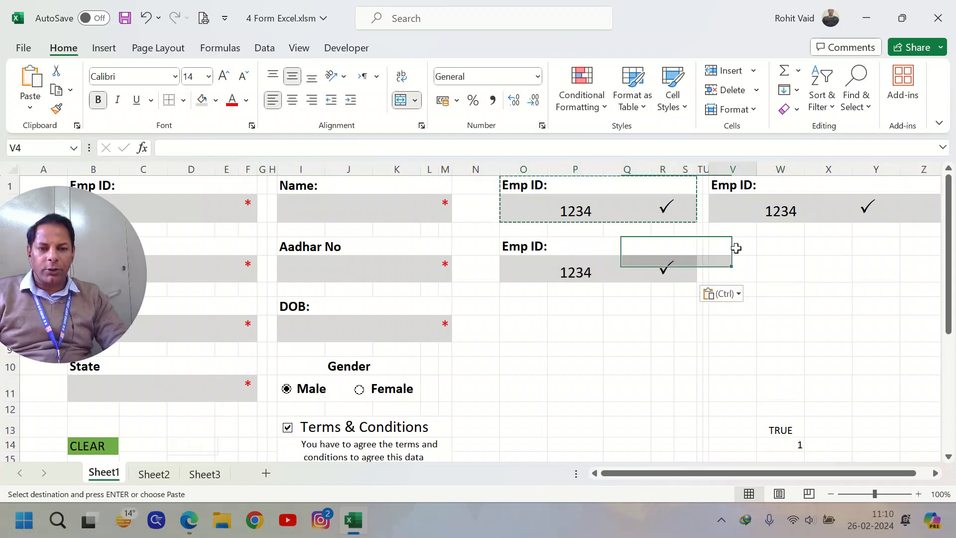
key(ctrl+v)
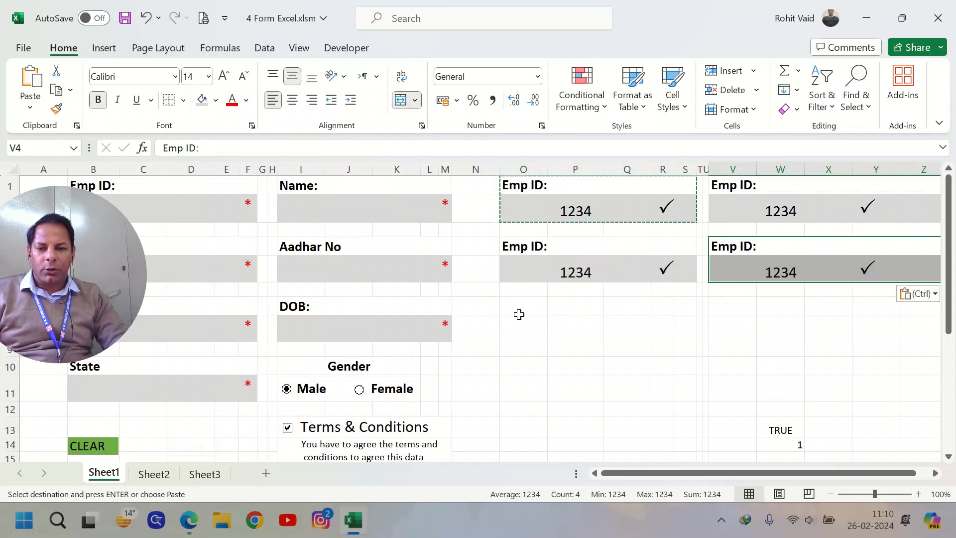
click(515, 307)
key(ctrl+v)
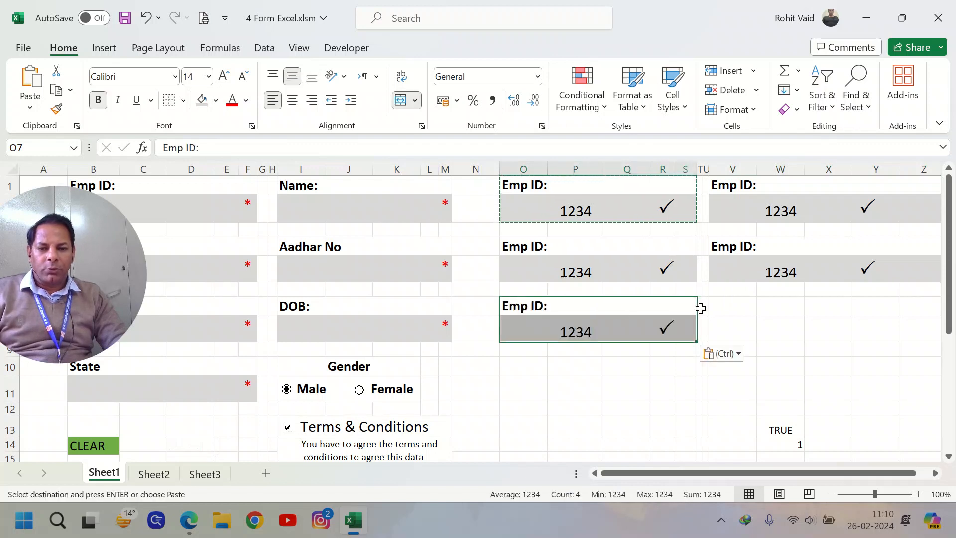
click(747, 307)
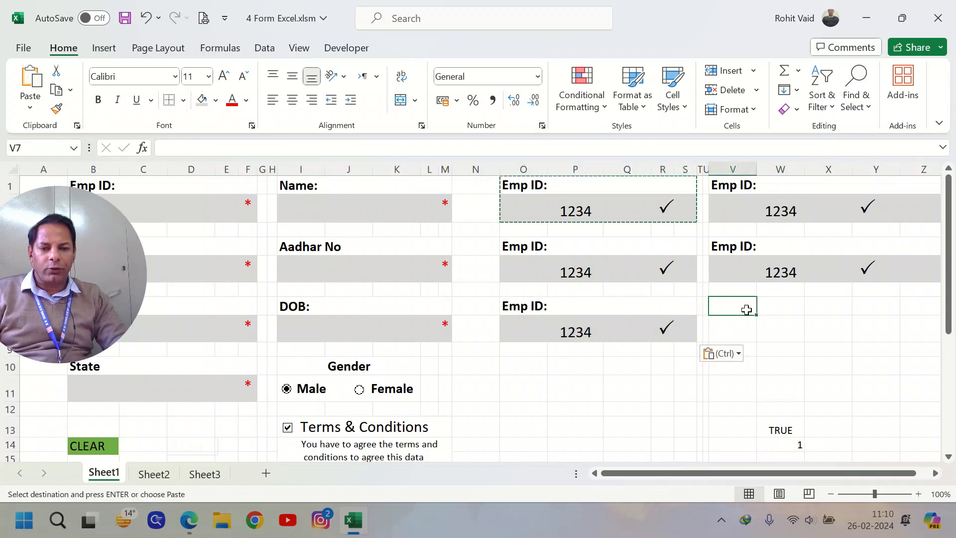
key(ctrl+v)
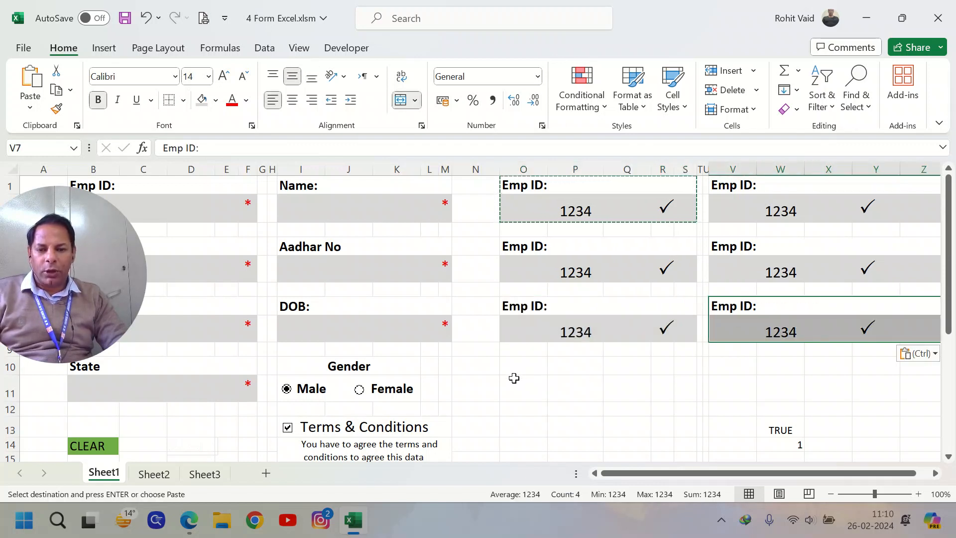
click(514, 367)
key(ctrl+v)
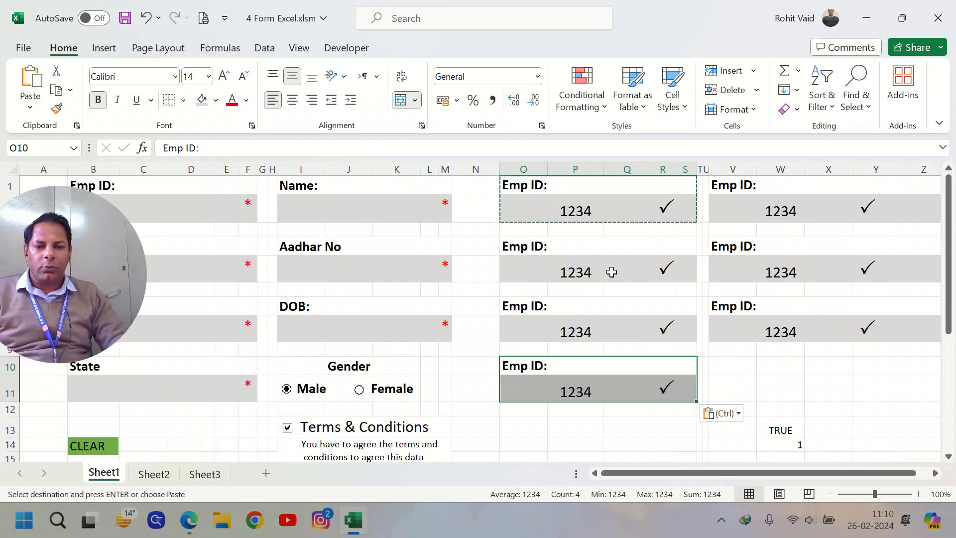
Copy just the Emp ID: label from O10 into V10.
click(567, 369)
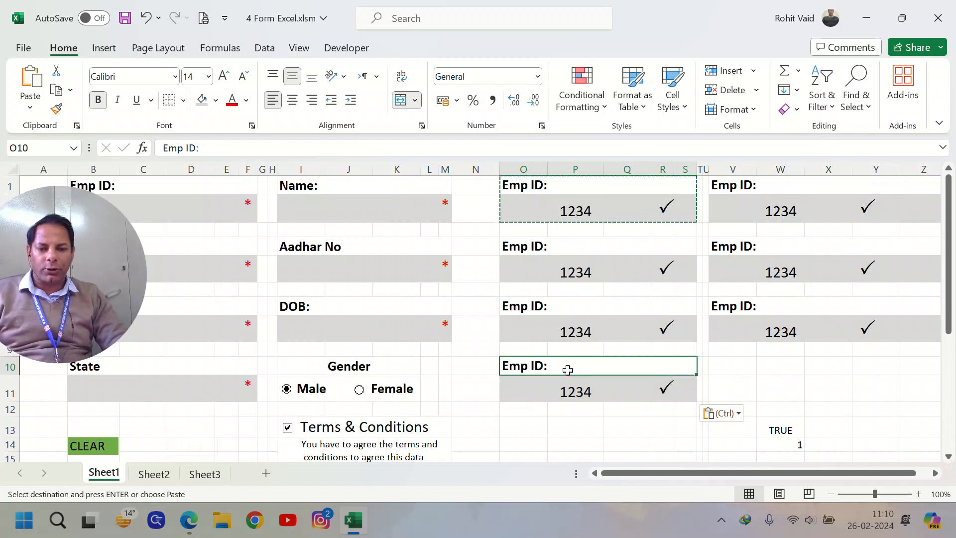
key(ctrl+c)
click(738, 367)
key(ctrl+v)
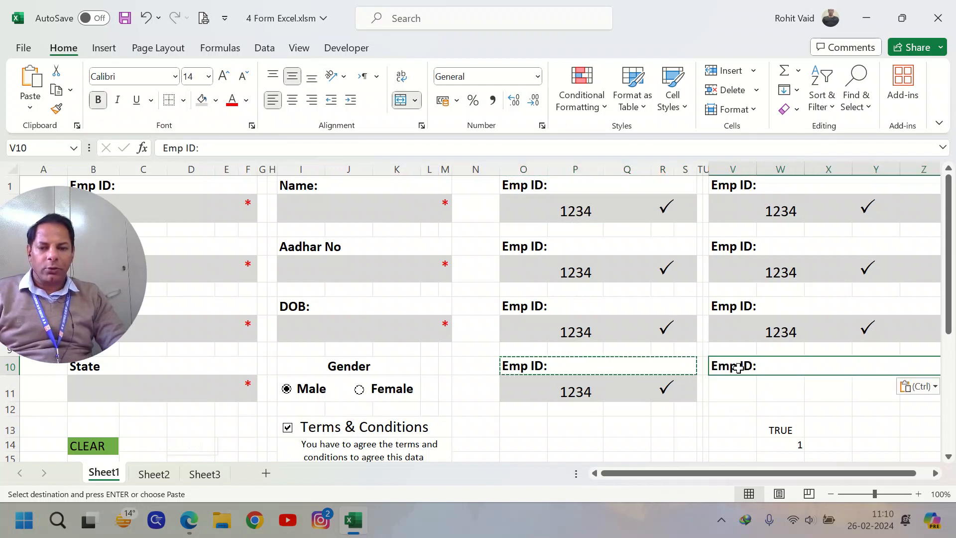
Change V10's label to a centred Gender heading.
double_click(738, 367)
drag(764, 362, 619, 345)
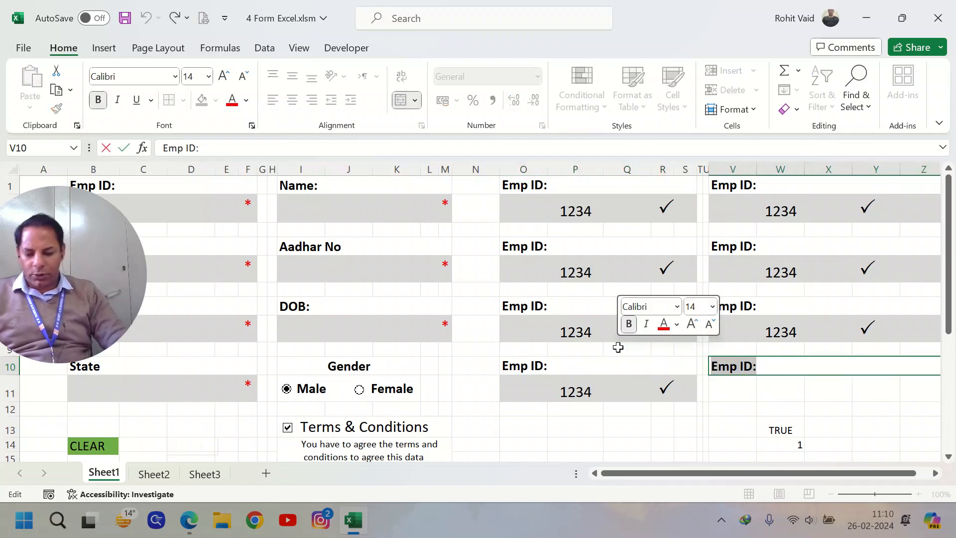
text(Gender)
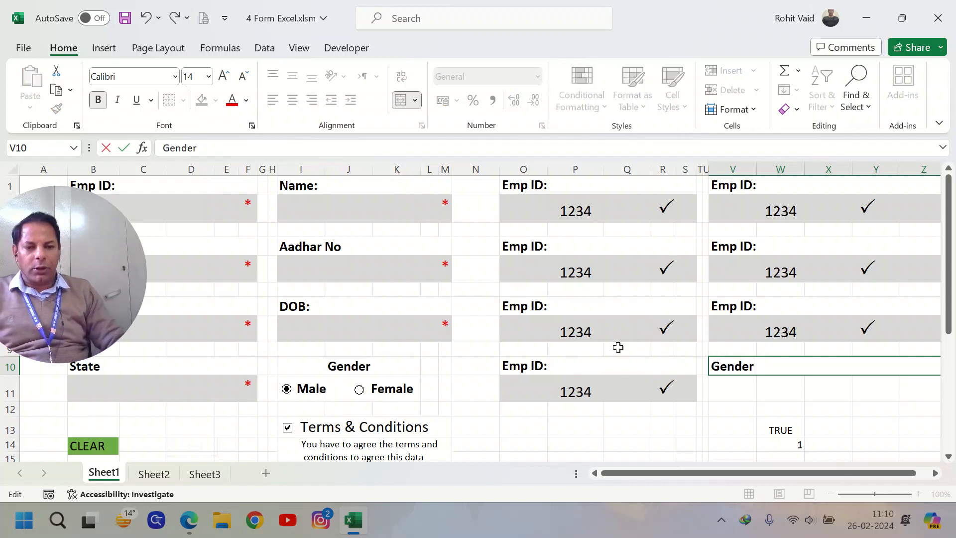
click(824, 409)
click(805, 369)
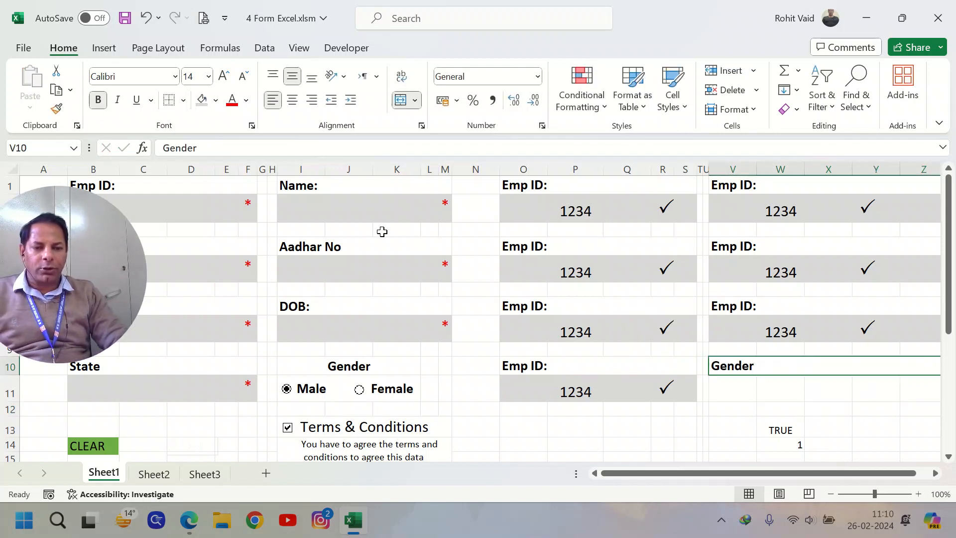
click(293, 99)
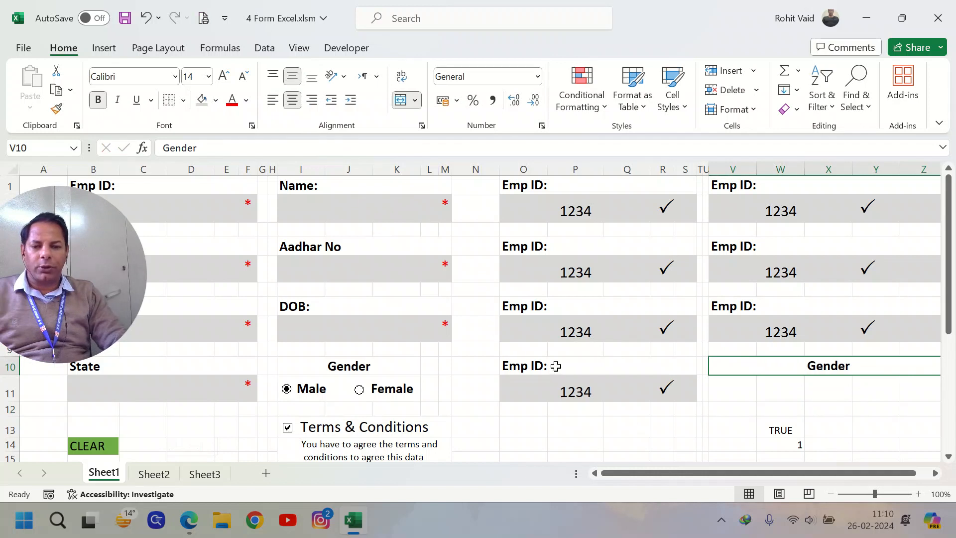
Relabel V7 as DOB:, V4 as Aadhaar No.: and V1 as Name:.
click(768, 305)
double_click(767, 305)
drag(768, 305, 668, 300)
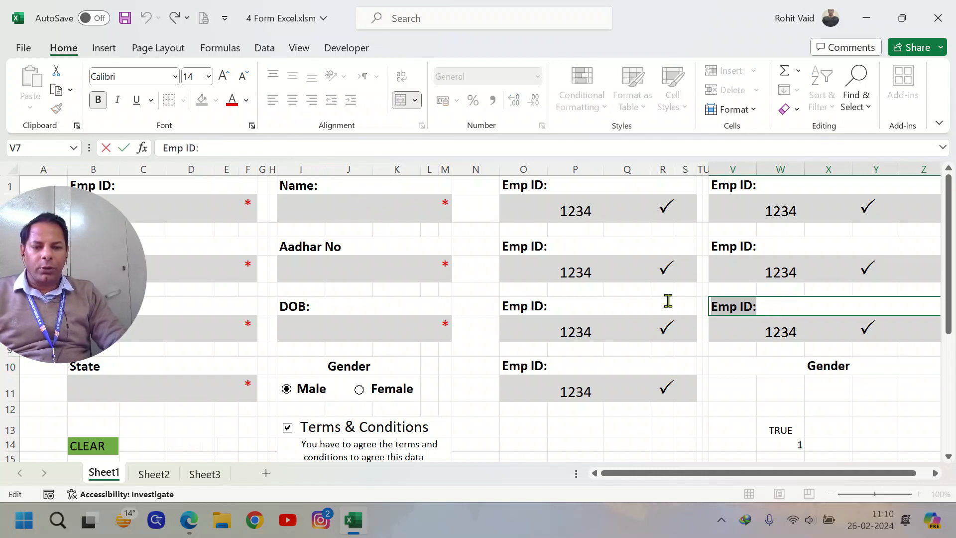
text(D)
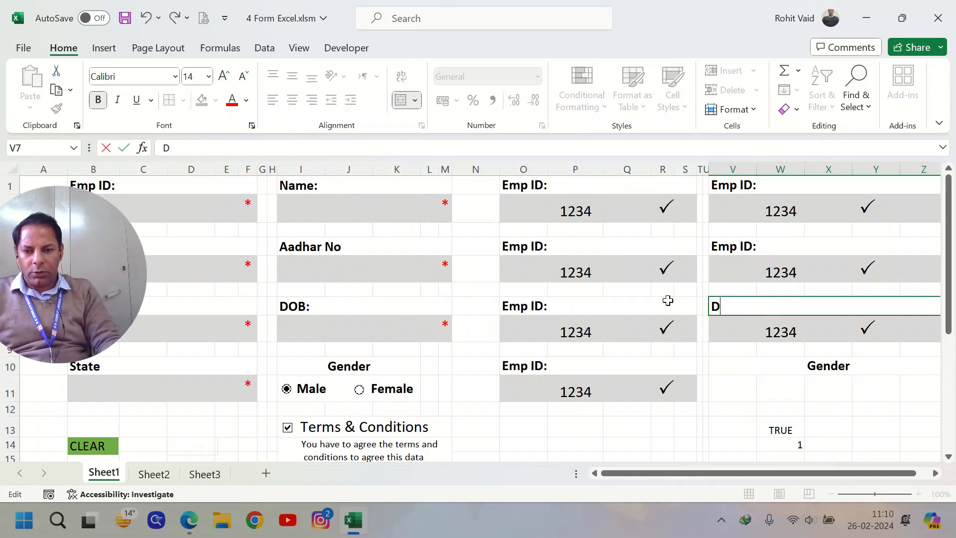
text(OB:)
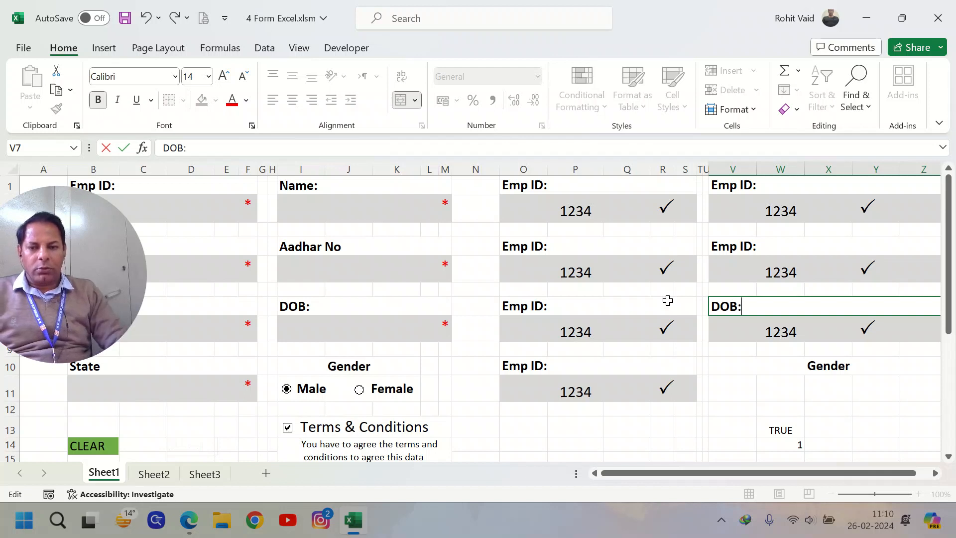
double_click(751, 247)
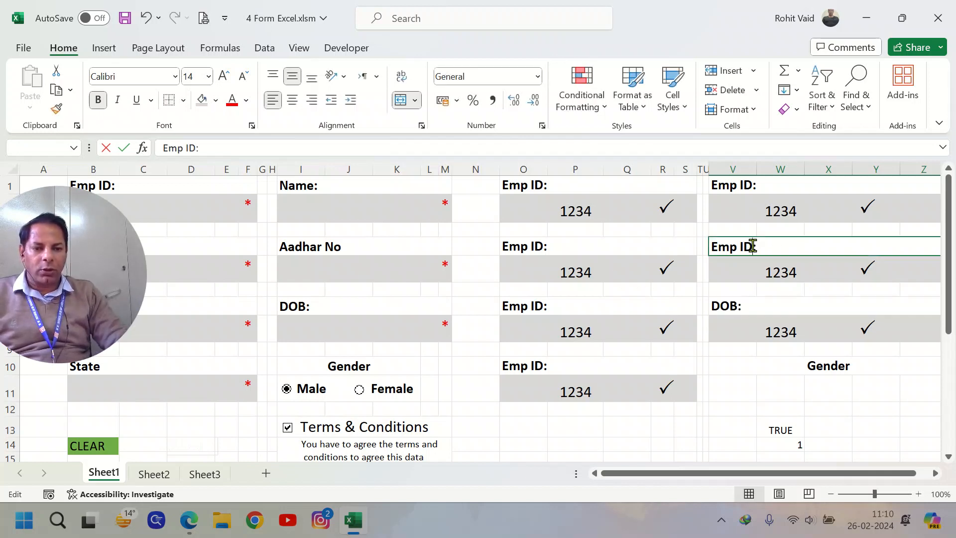
drag(752, 247, 625, 241)
text(Aa)
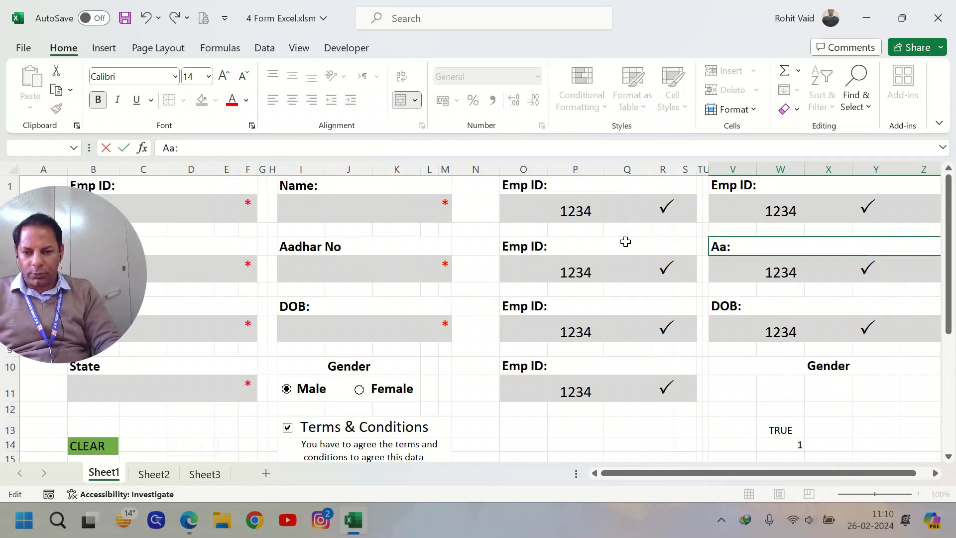
text(dhaar)
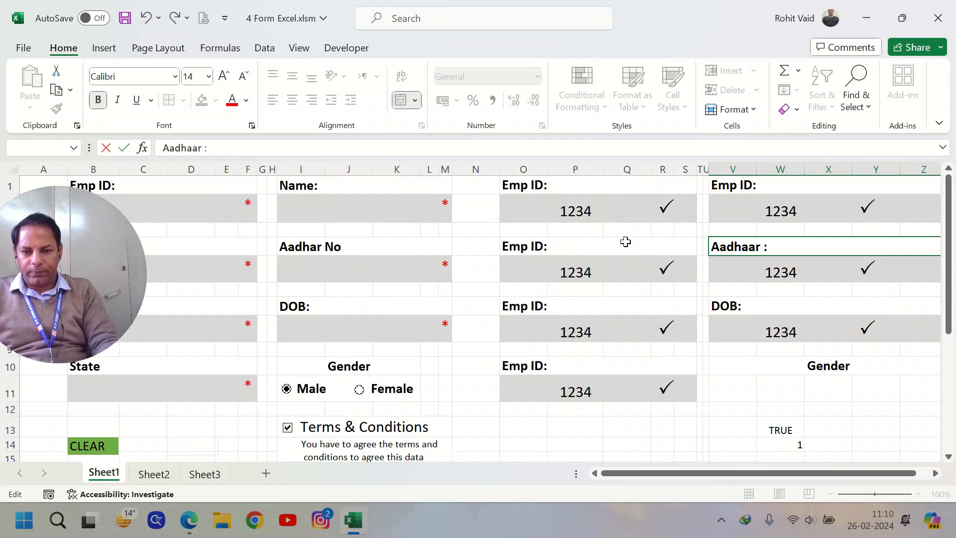
text( N)
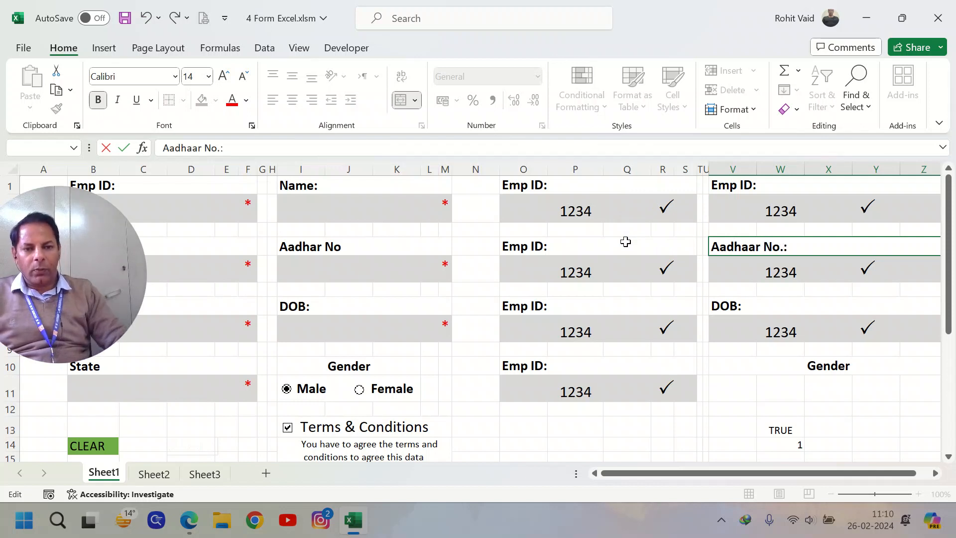
text(o.)
click(749, 185)
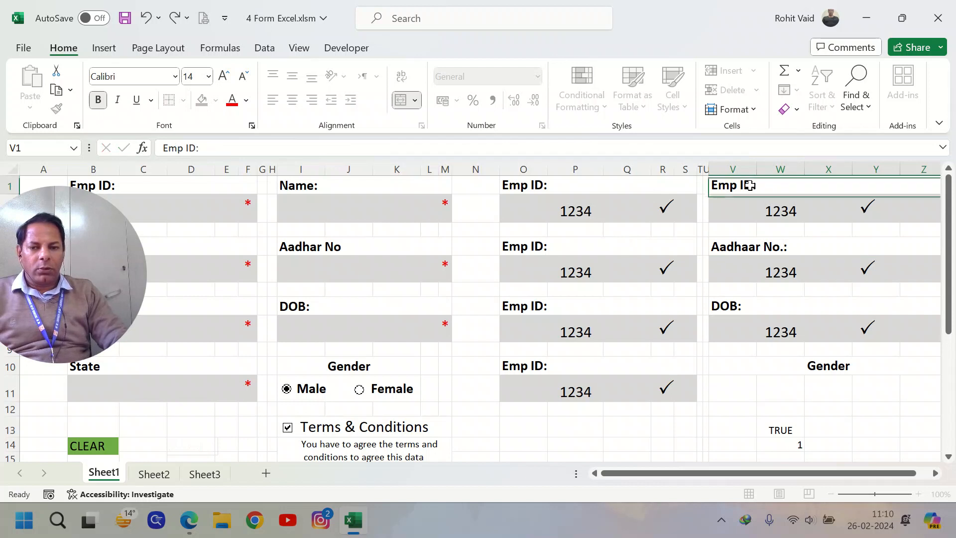
double_click(749, 185)
drag(749, 185, 678, 185)
text(N)
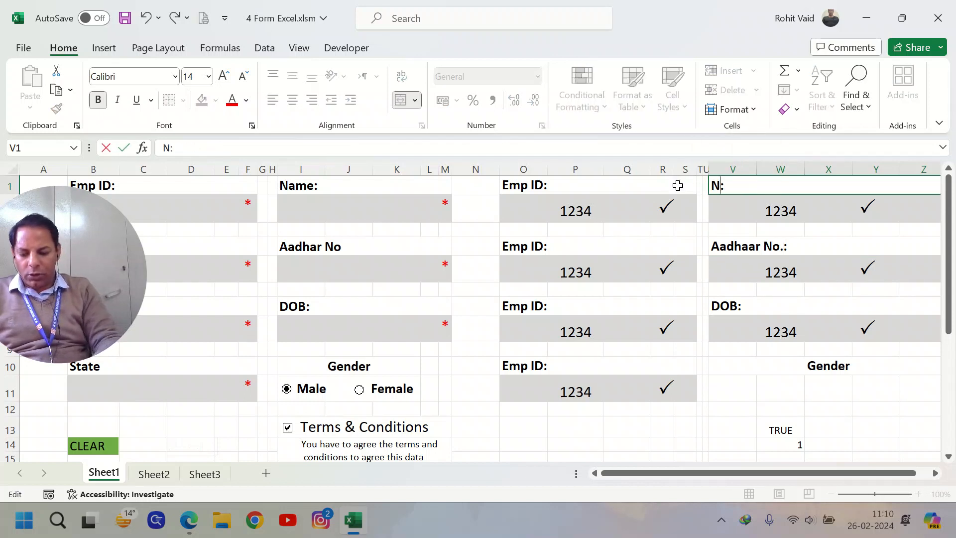
text(ame)
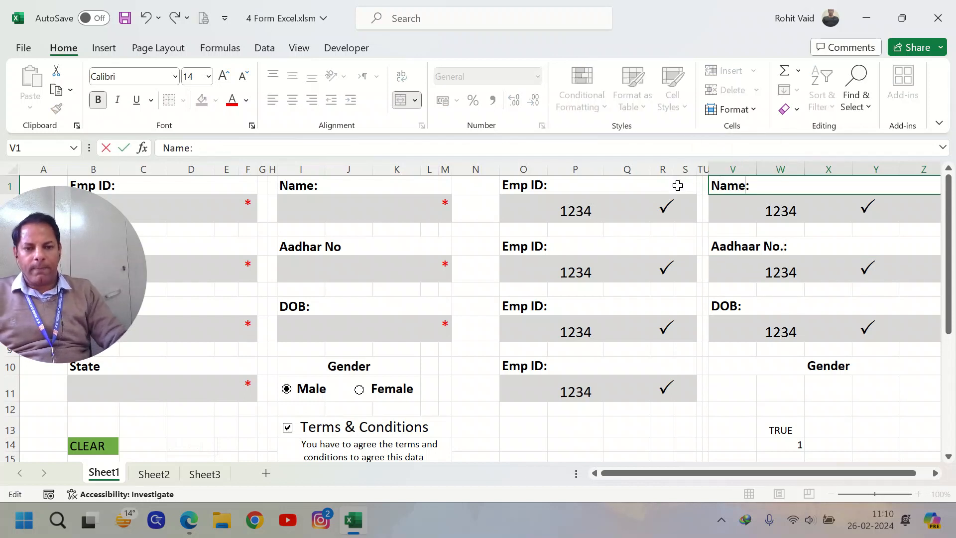
click(584, 257)
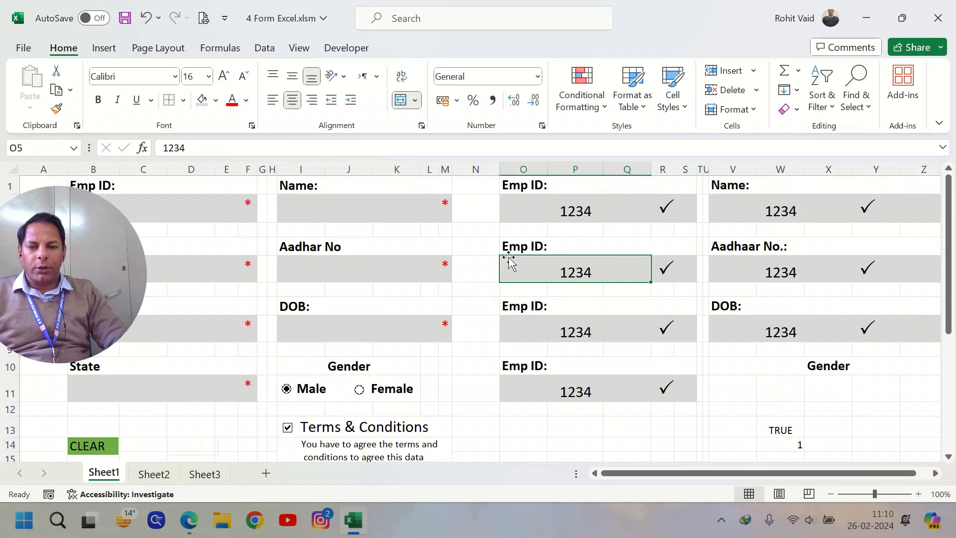
Relabel O4 as Email ID:, O7 as Phone No: and O10 as State:.
double_click(525, 247)
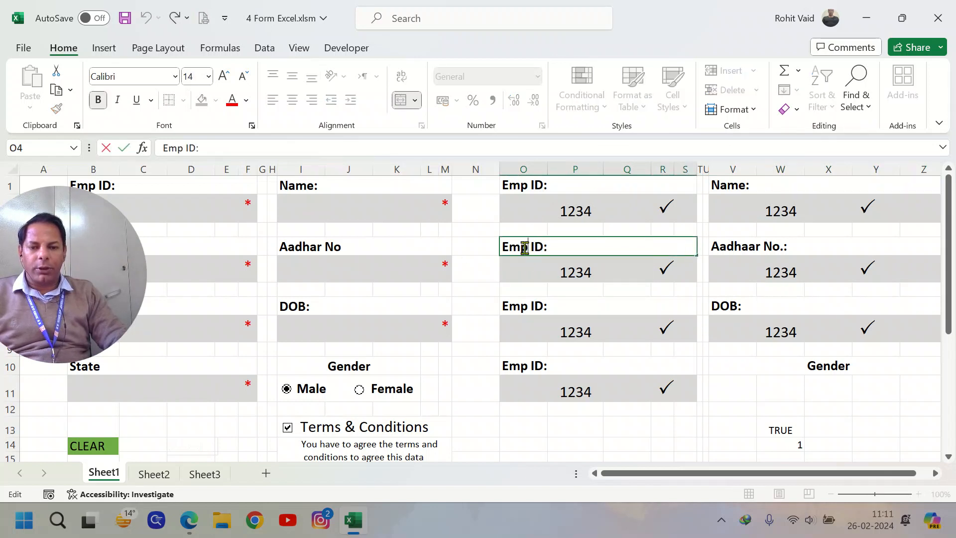
key(BackSpace)
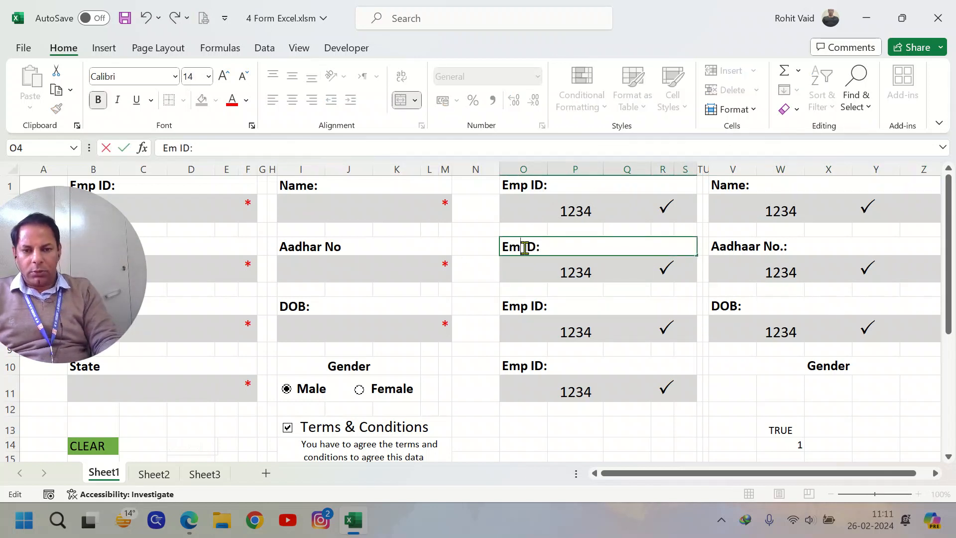
text(ail)
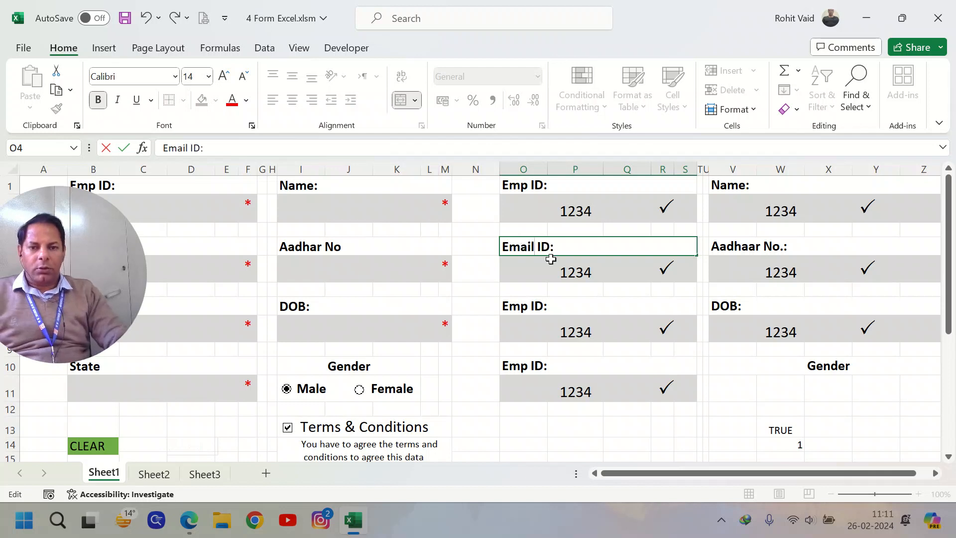
click(536, 307)
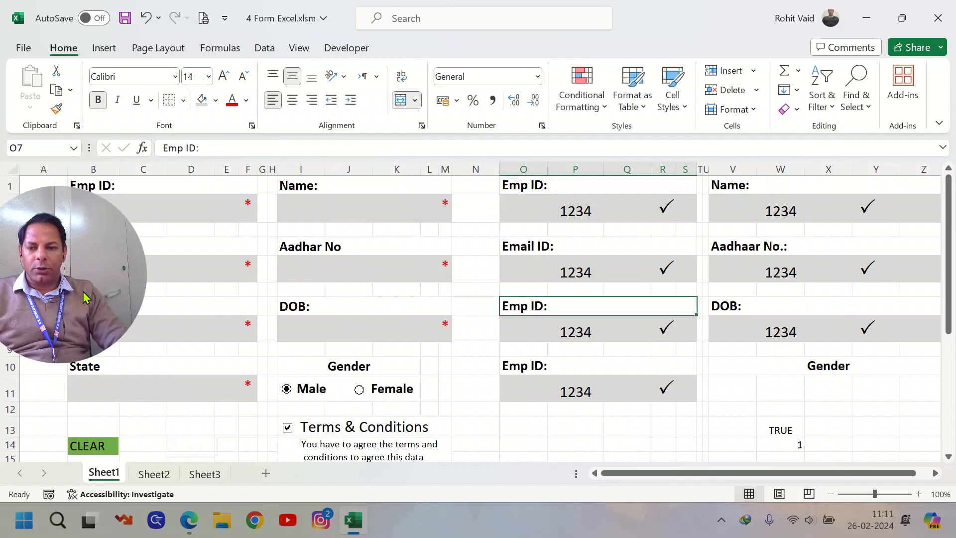
double_click(542, 306)
drag(543, 306, 414, 301)
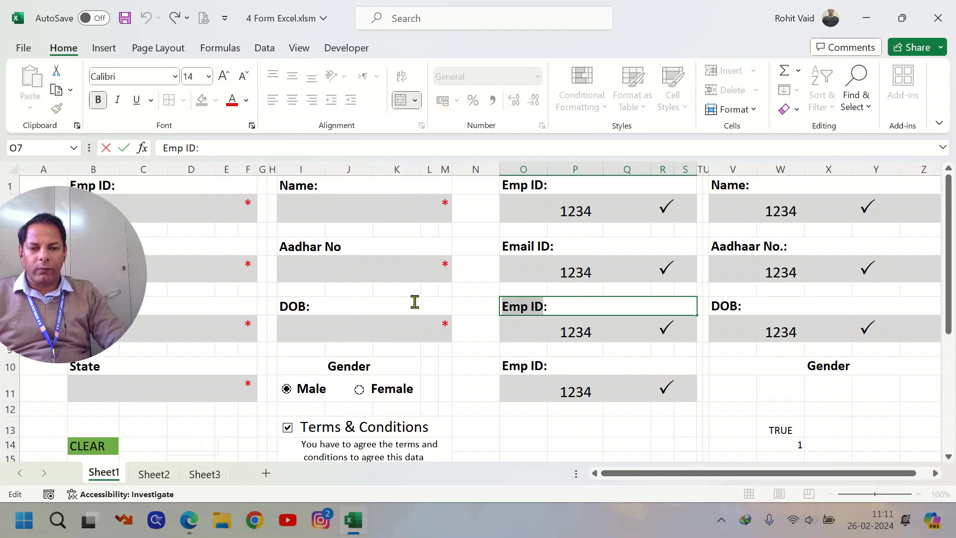
text(Phone )
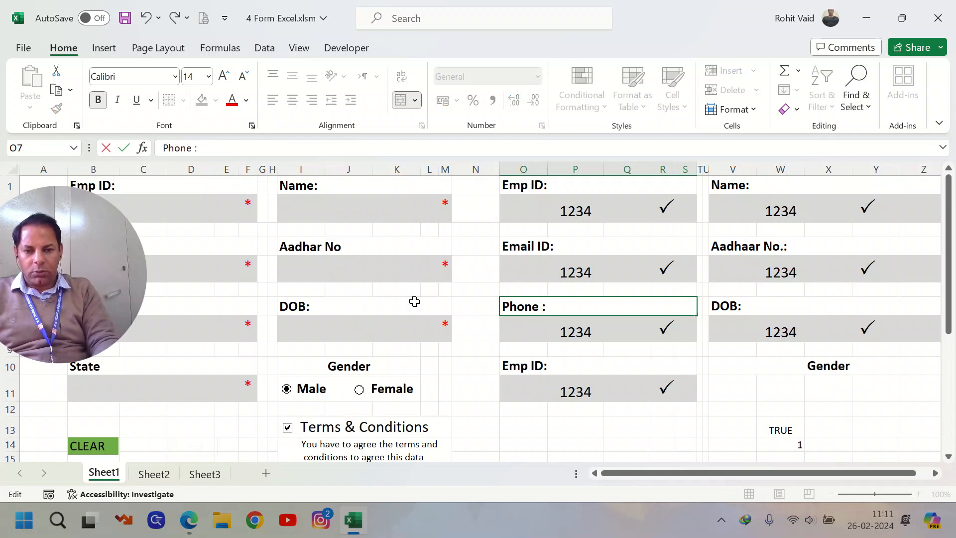
text(No)
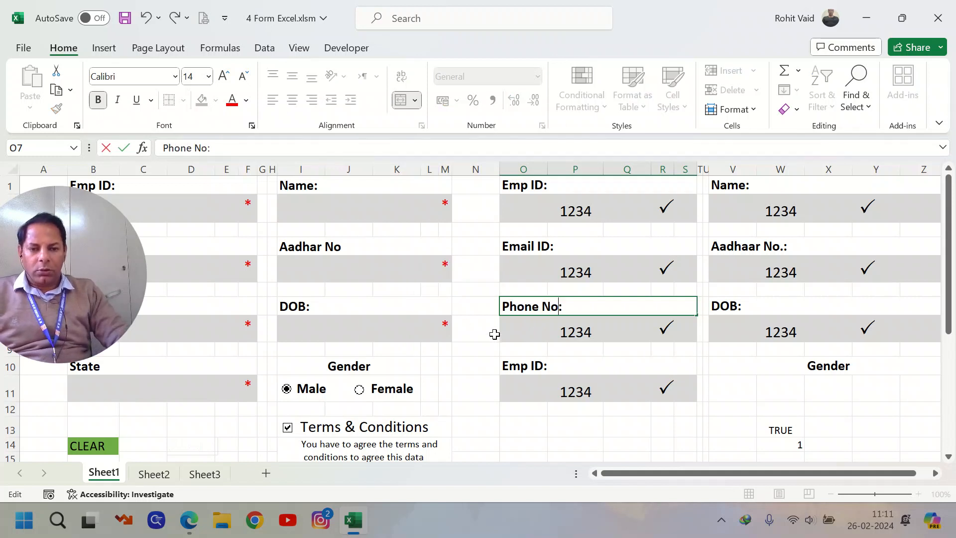
click(524, 363)
double_click(524, 362)
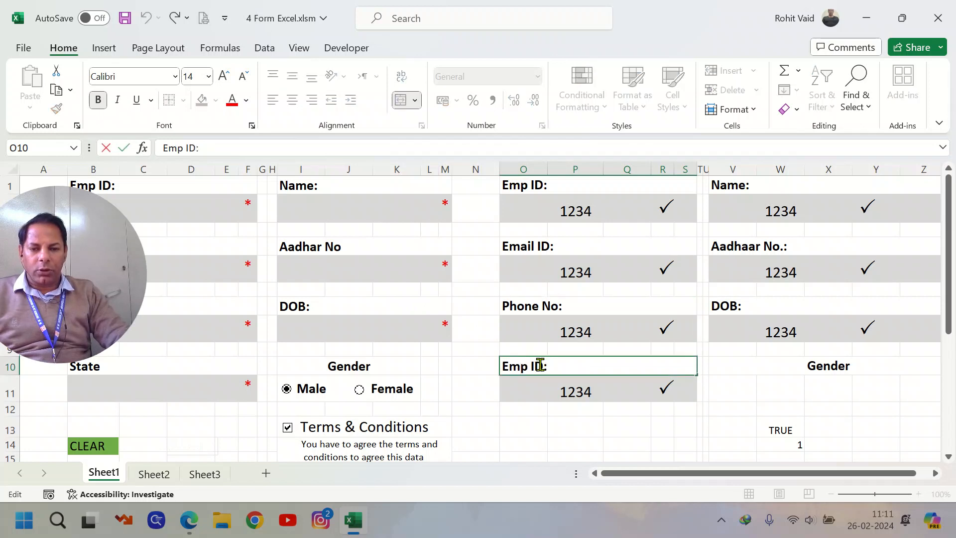
drag(541, 363, 448, 362)
text(Stat)
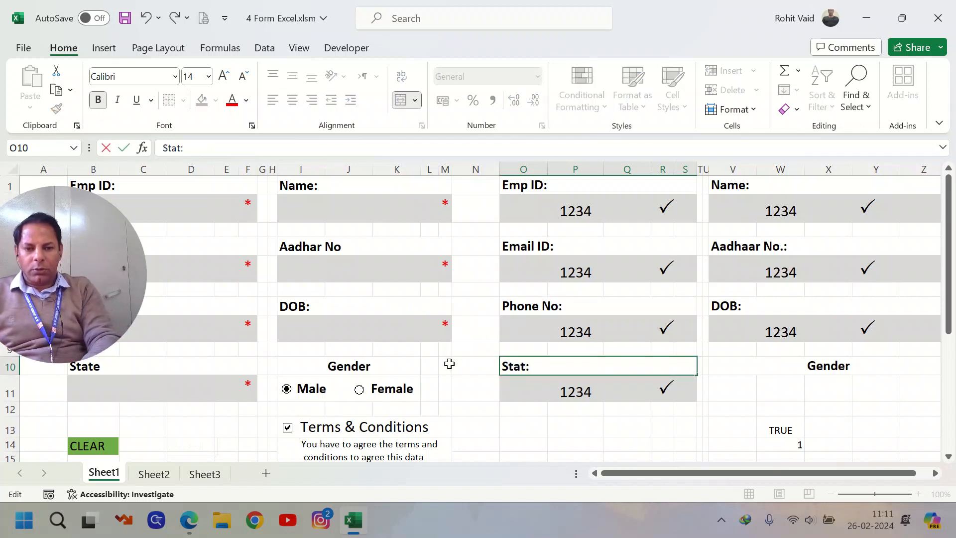
text(e)
click(776, 392)
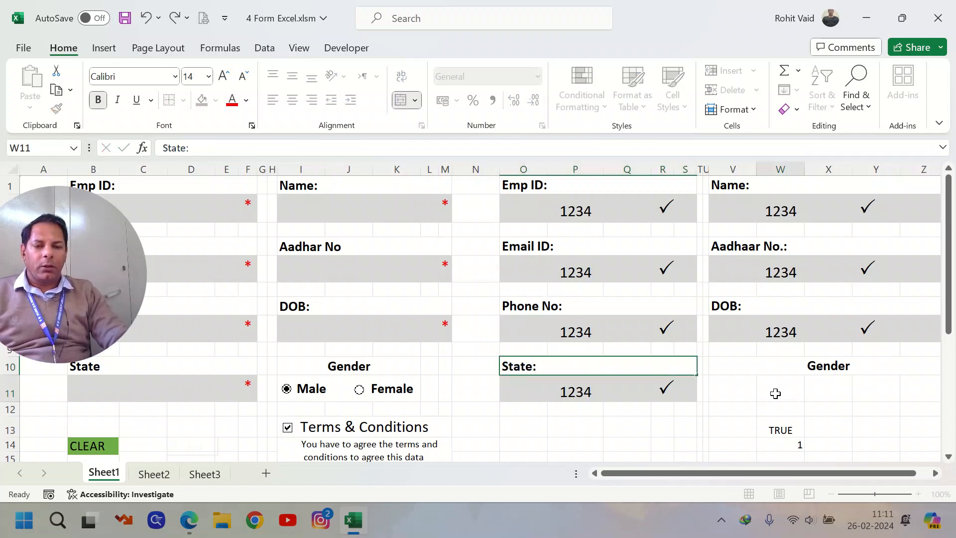
Select the Emp ID value cell O2, comparing it with the Name value cell V2.
click(599, 206)
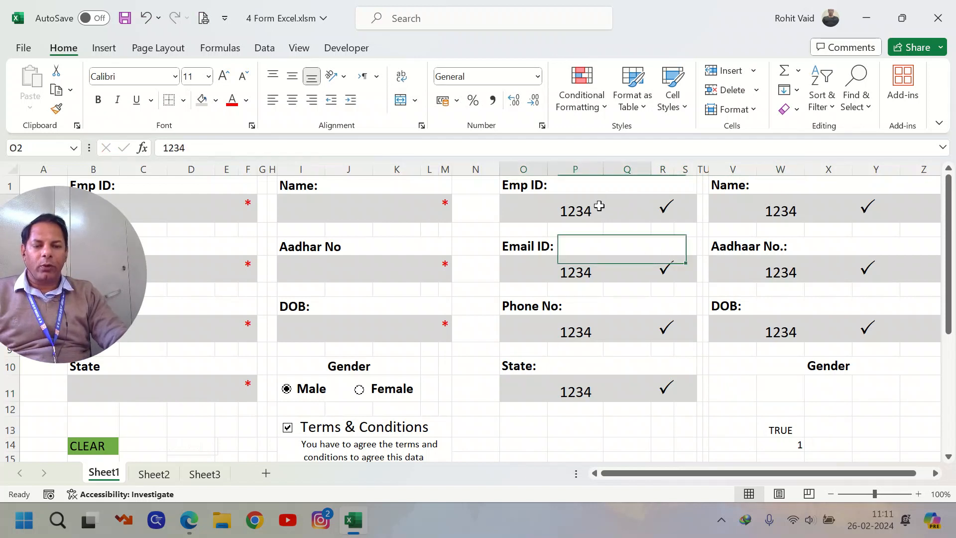
click(746, 204)
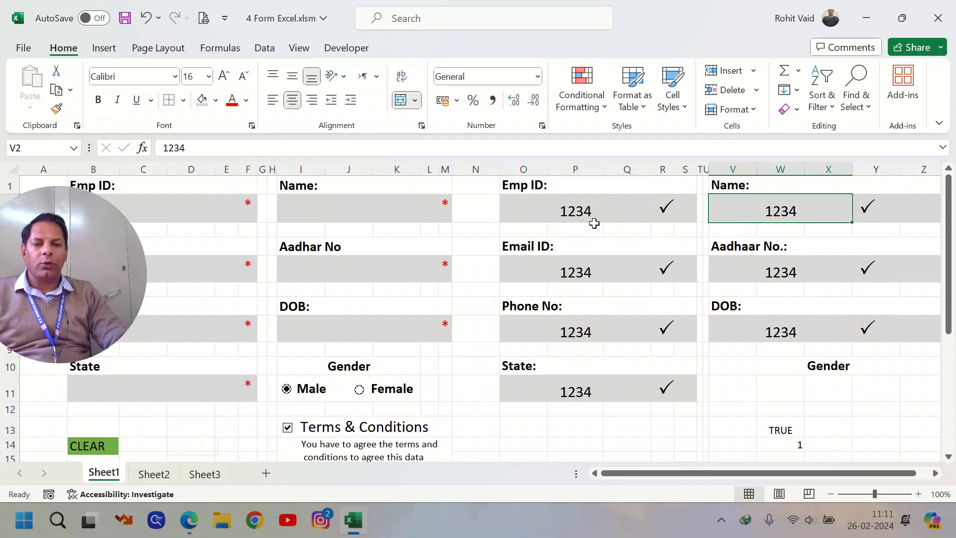
click(589, 208)
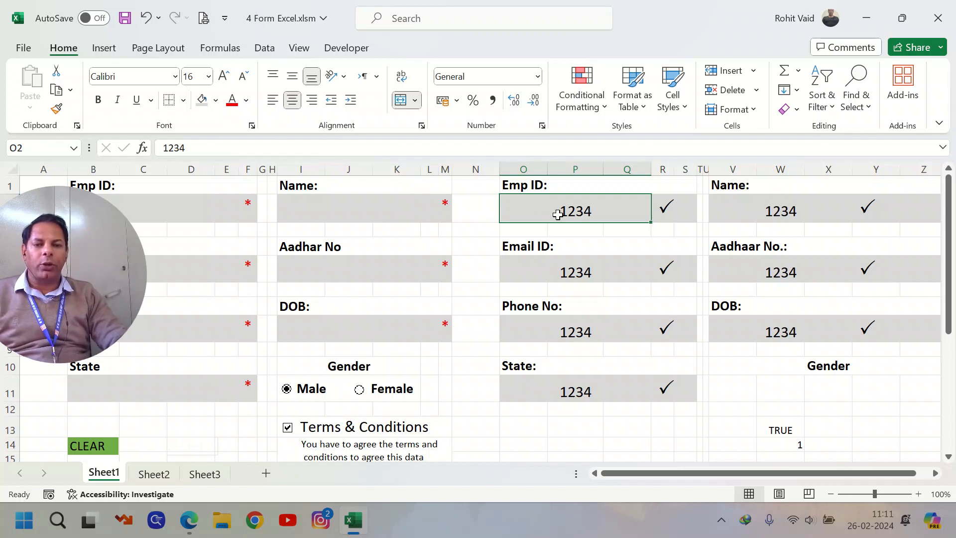
Open Data Validation for O2 and set Allow to Custom.
click(262, 50)
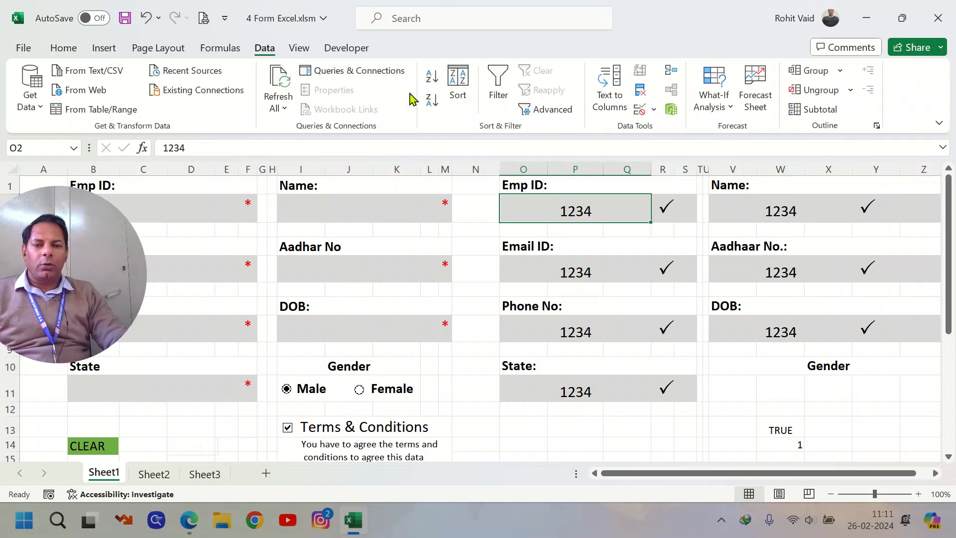
click(654, 110)
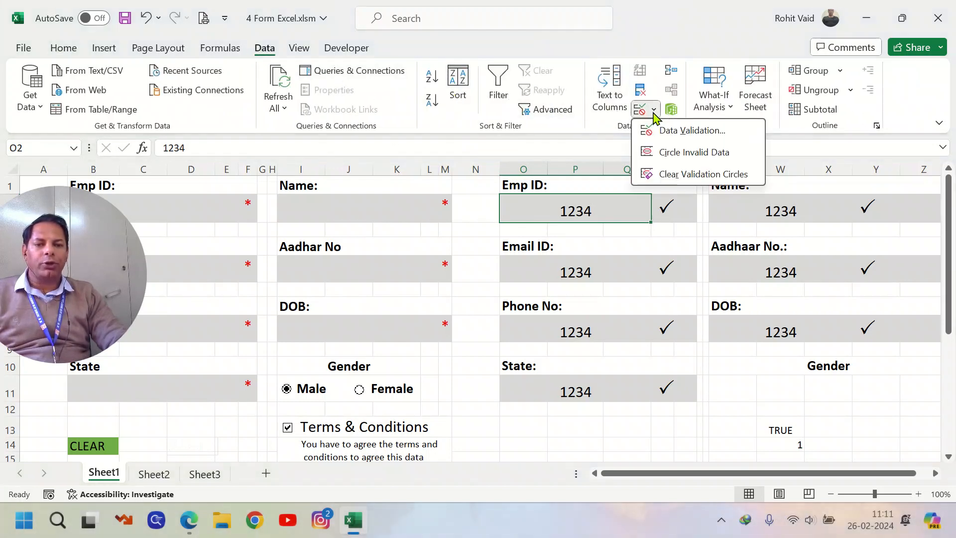
click(704, 133)
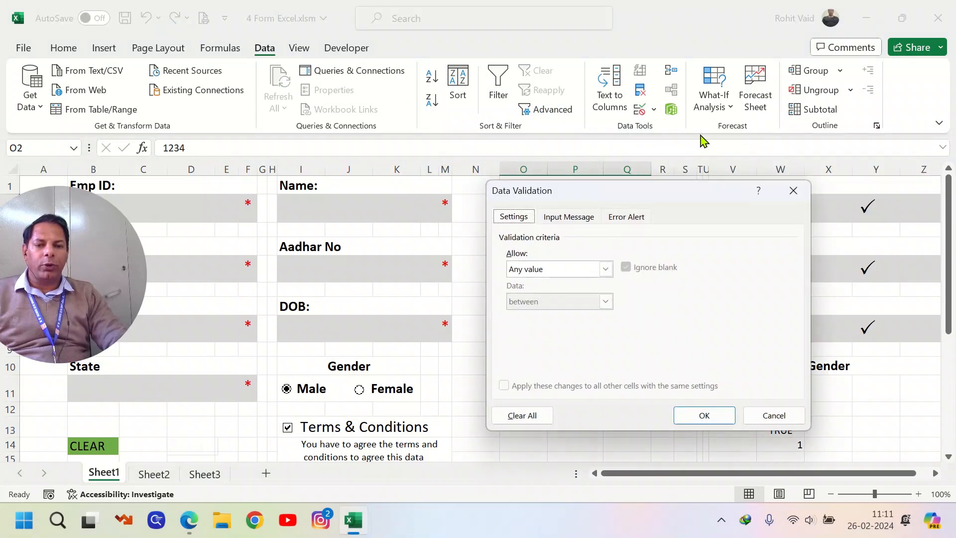
drag(634, 193, 249, 97)
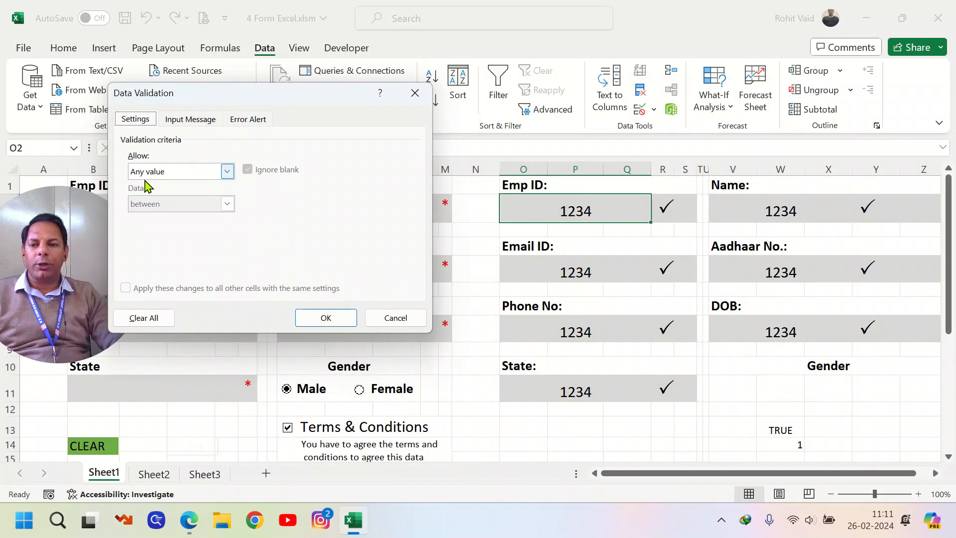
click(219, 174)
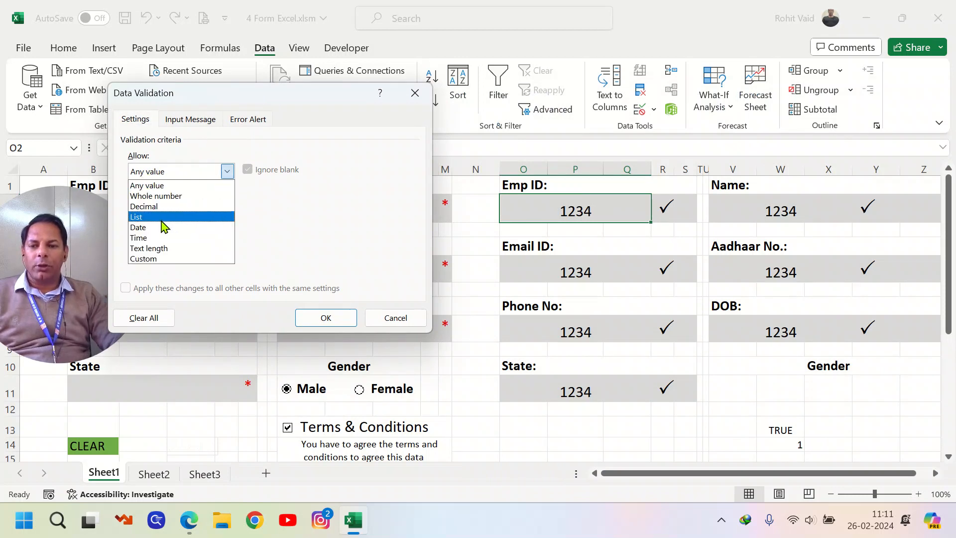
click(152, 259)
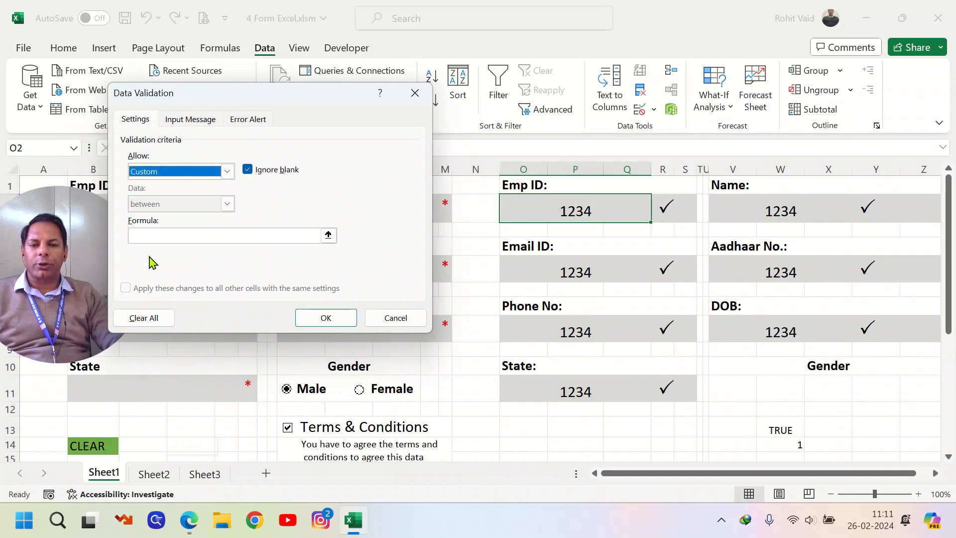
Enter the formula =AND(len(O2)=8,isnumber(O2)), copy it, and apply the rule.
click(185, 234)
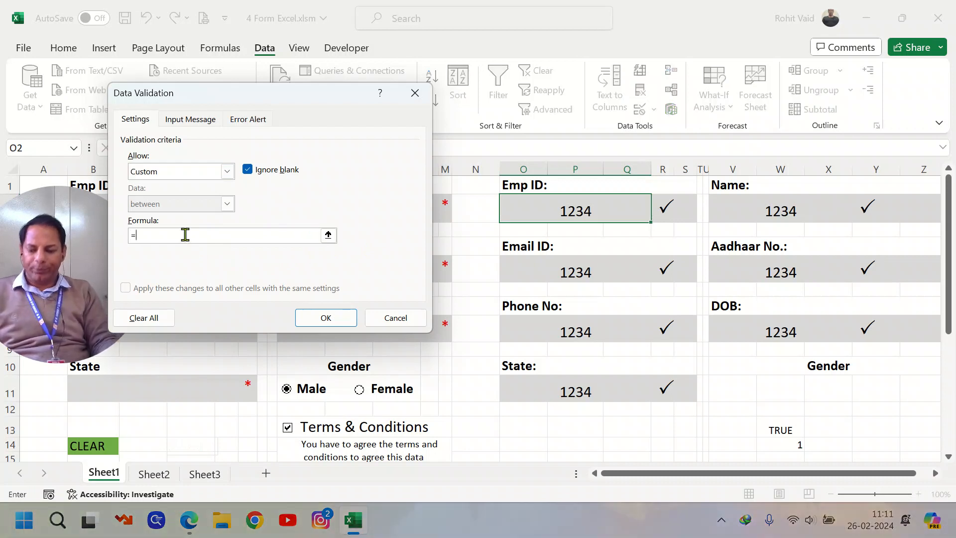
text(=AND(len()
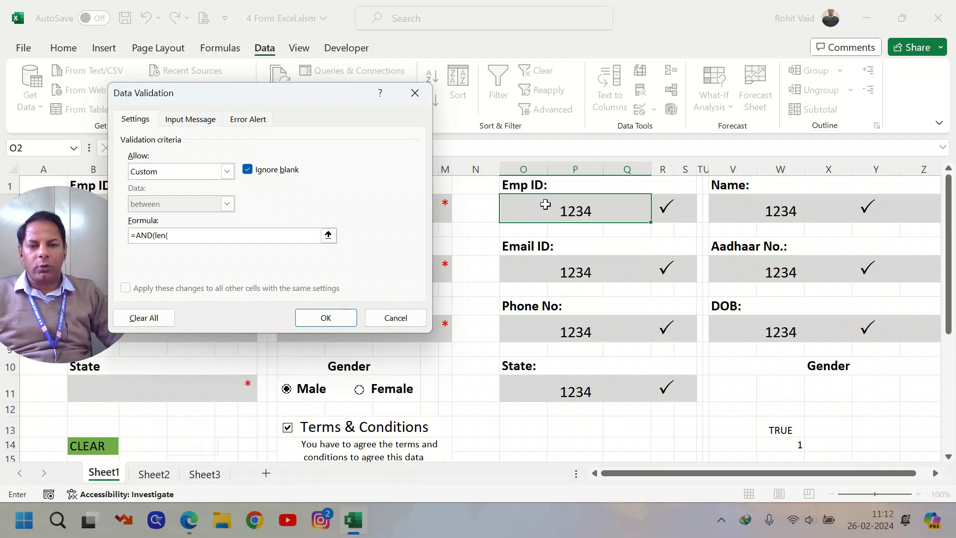
click(545, 204)
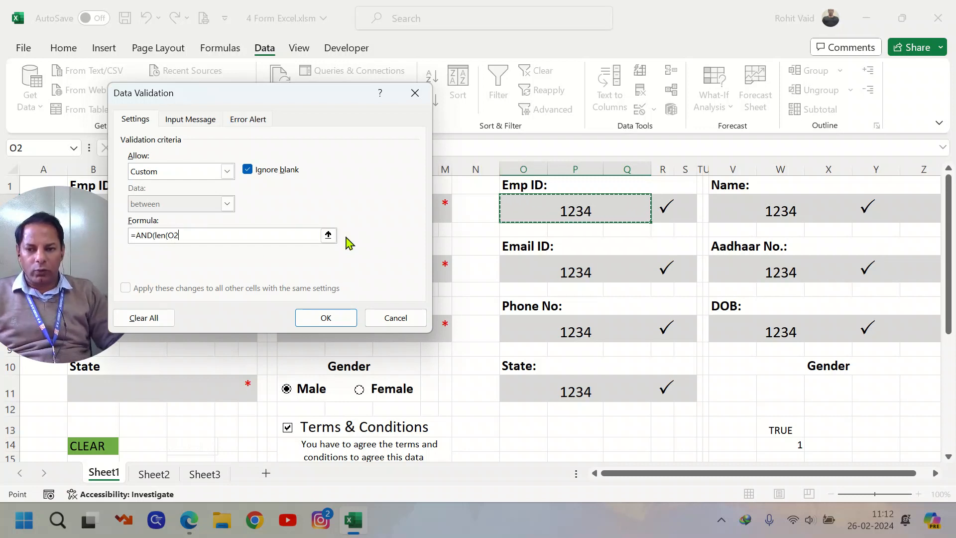
text()=8,isnumber()
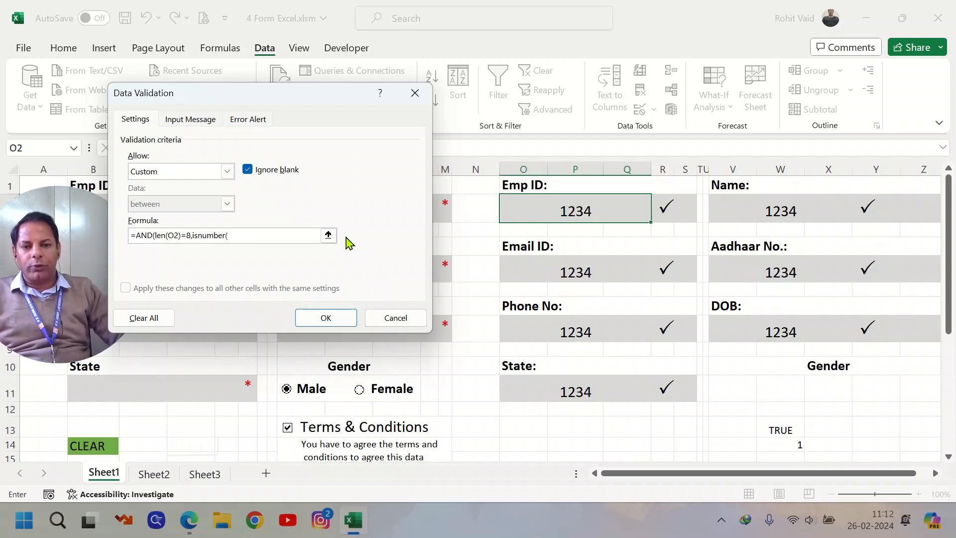
click(580, 216)
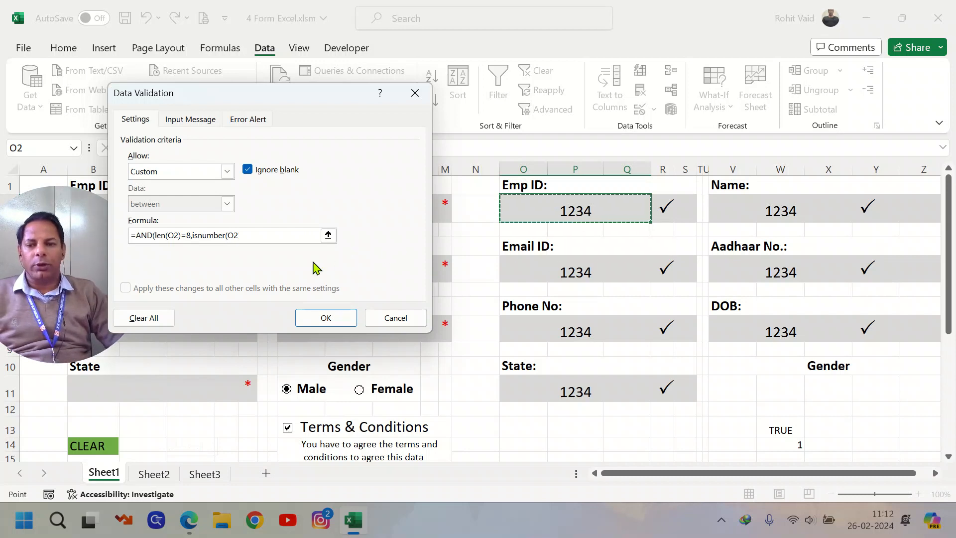
text())
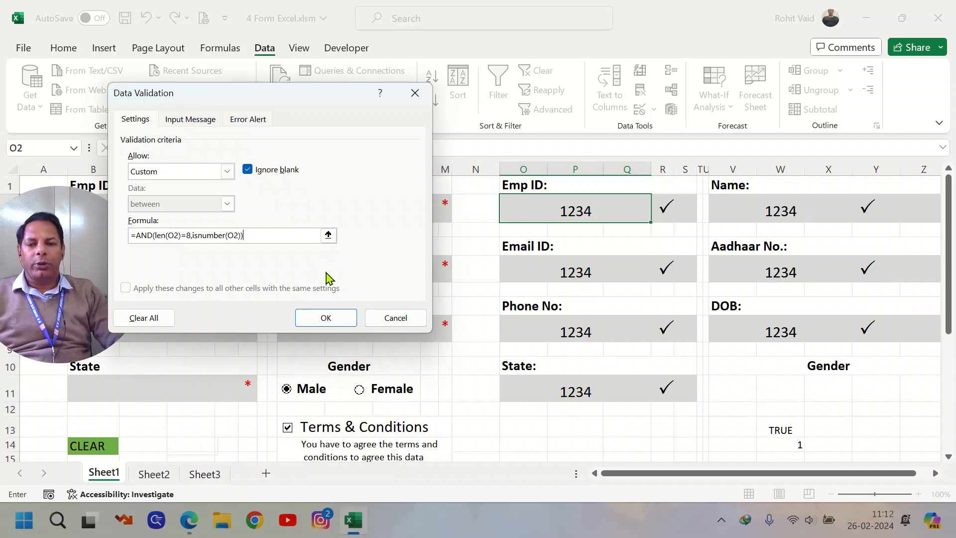
double_click(144, 235)
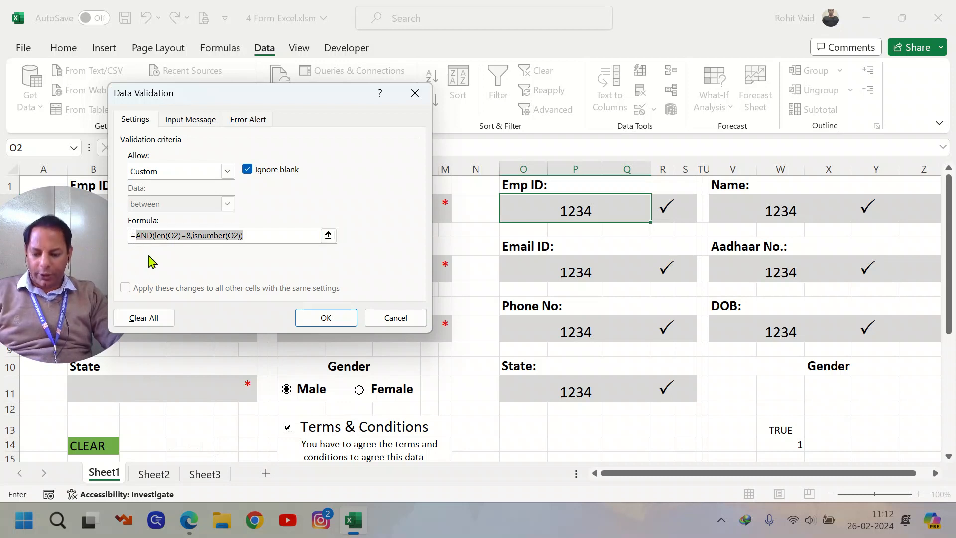
click(323, 318)
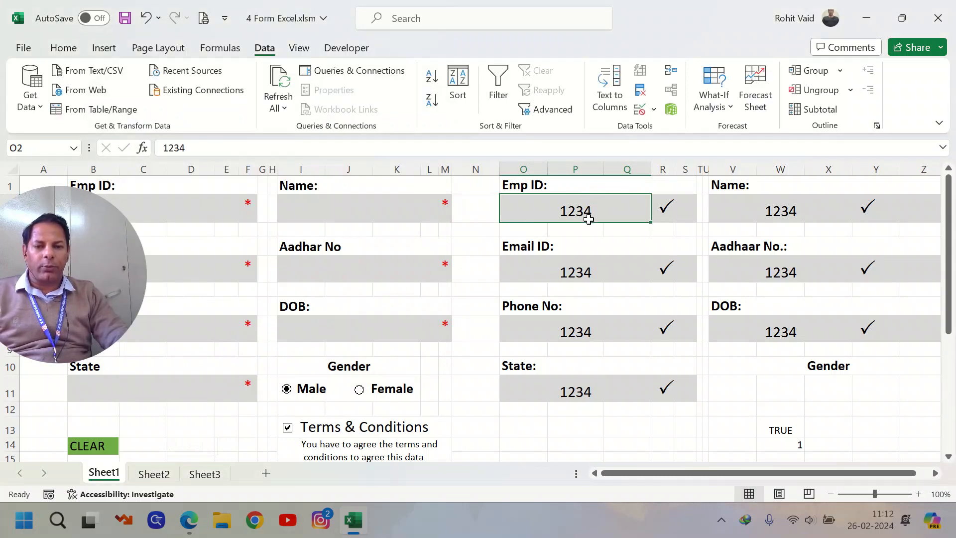
Paste the validation formula after the Emp ID: label in O1 and widen column S to fit.
double_click(568, 185)
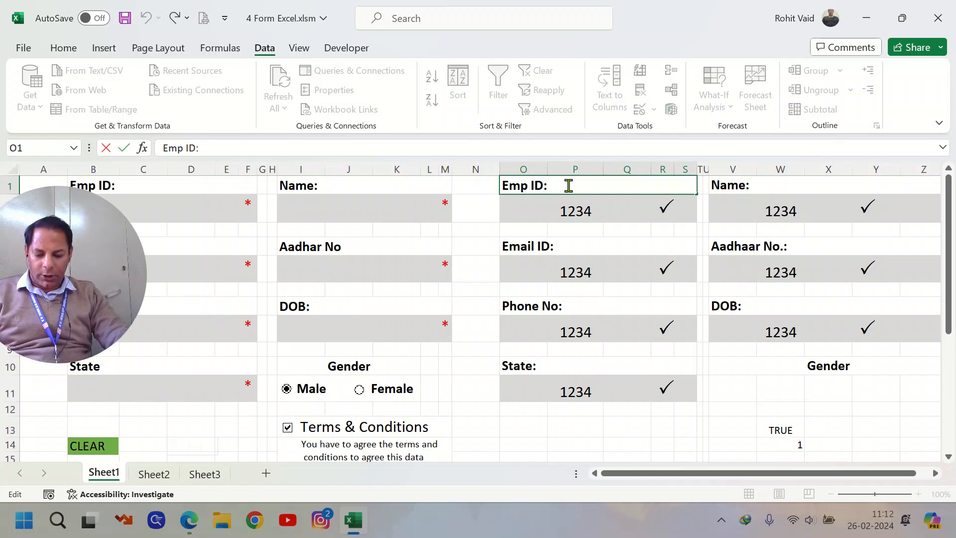
key(ctrl+v)
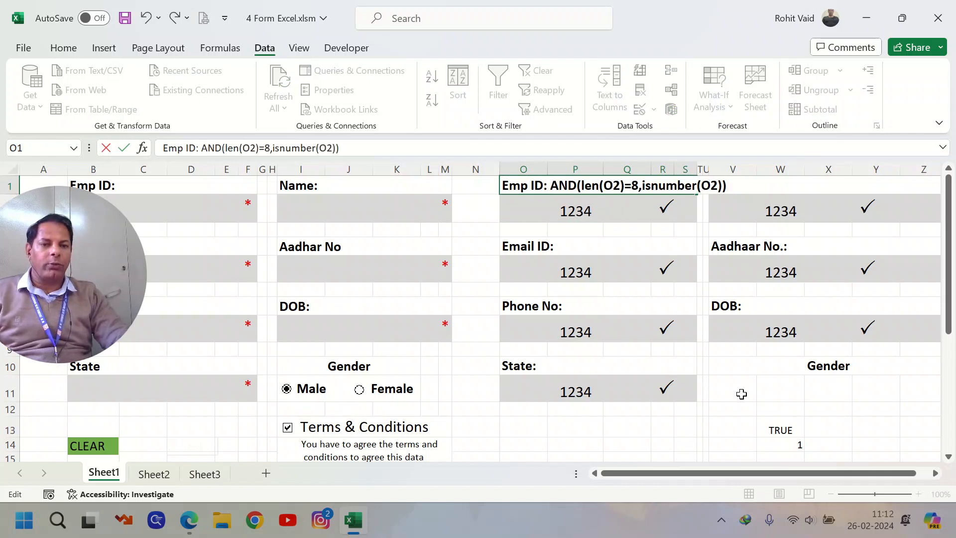
click(738, 391)
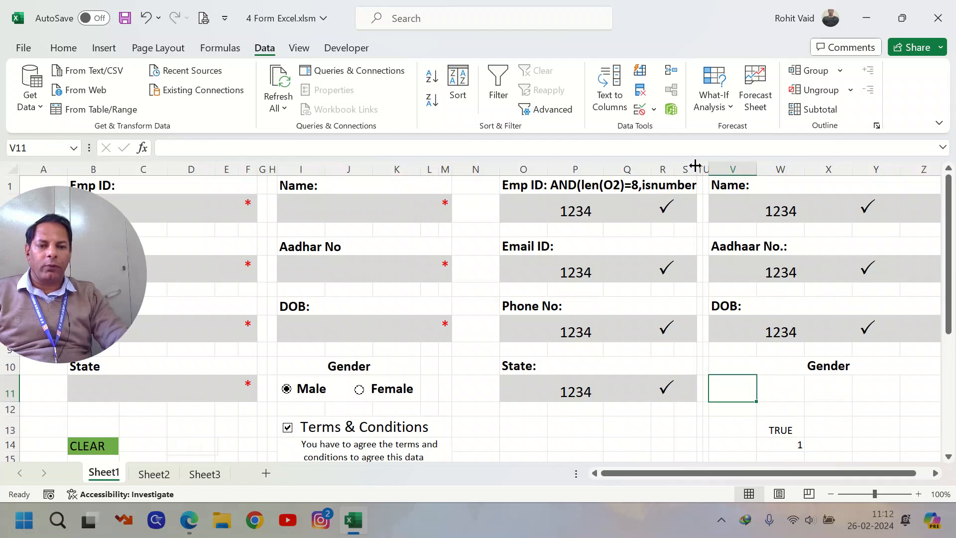
drag(696, 166, 747, 167)
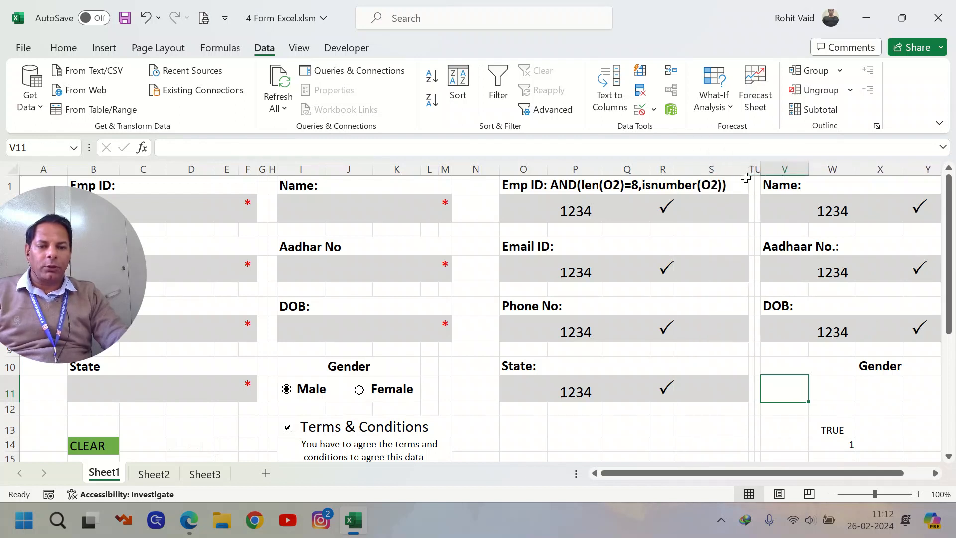
click(709, 186)
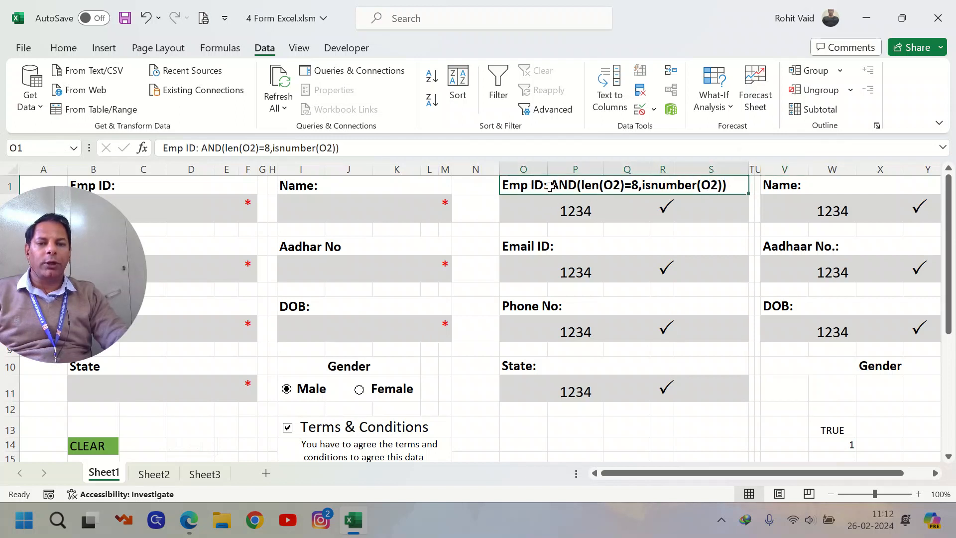
Insert an equals sign before AND in O1's heading and return to cell O2.
double_click(549, 186)
text(=)
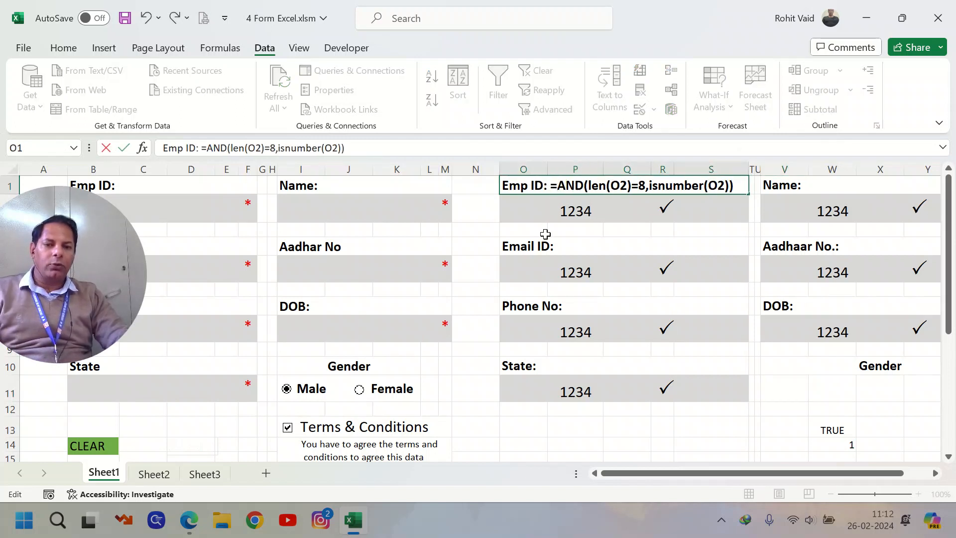
key(ctrl+Return)
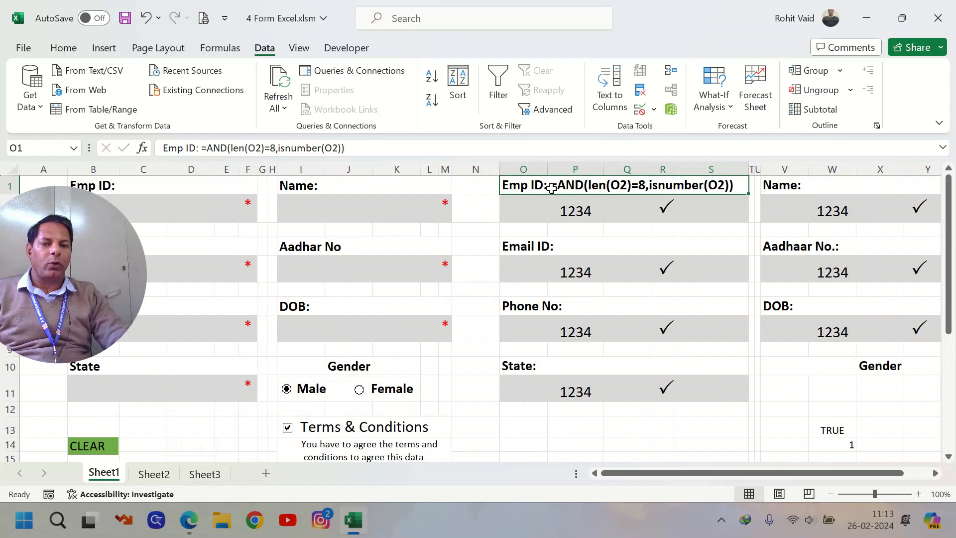
click(559, 219)
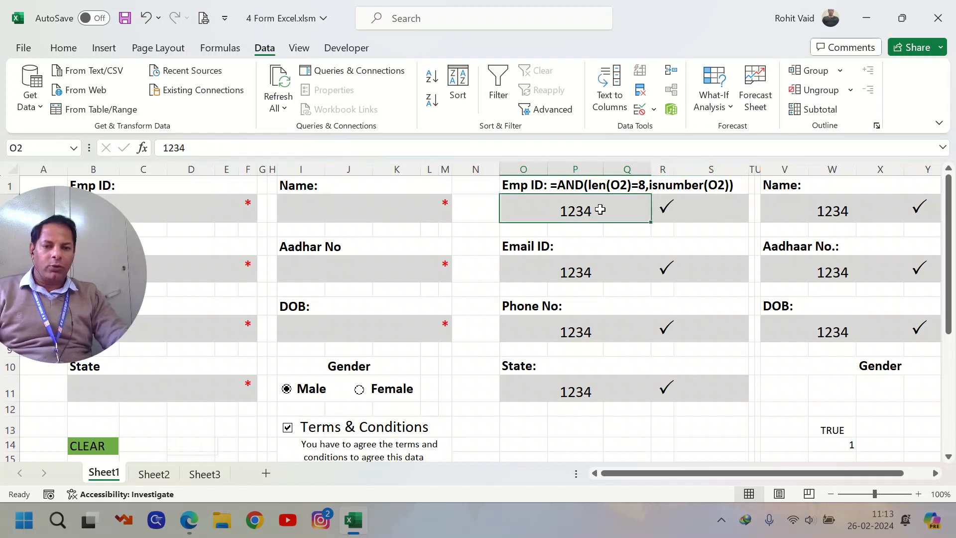
Test the rule with 324 in O2, cancel the rejection to keep 1234, and reopen Data Validation.
text(324)
key(Return)
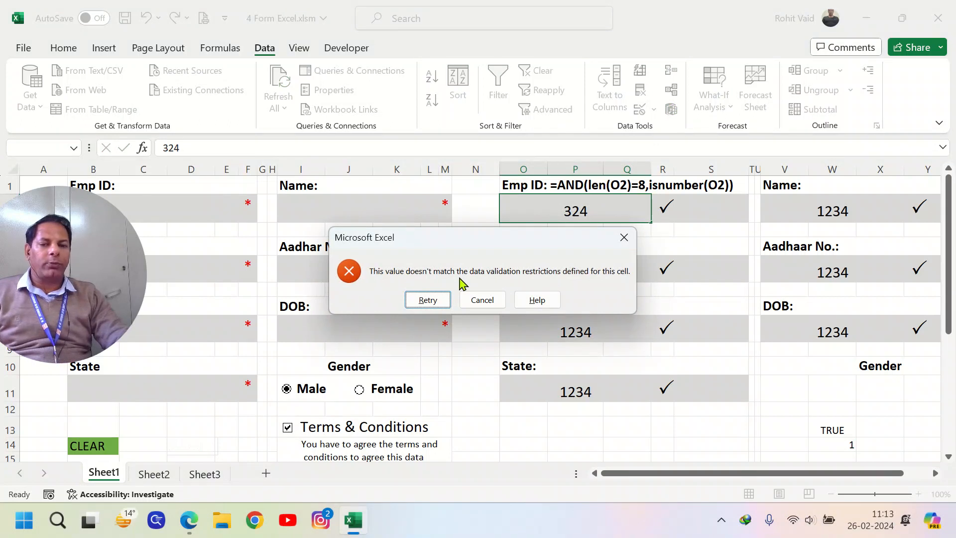
click(473, 300)
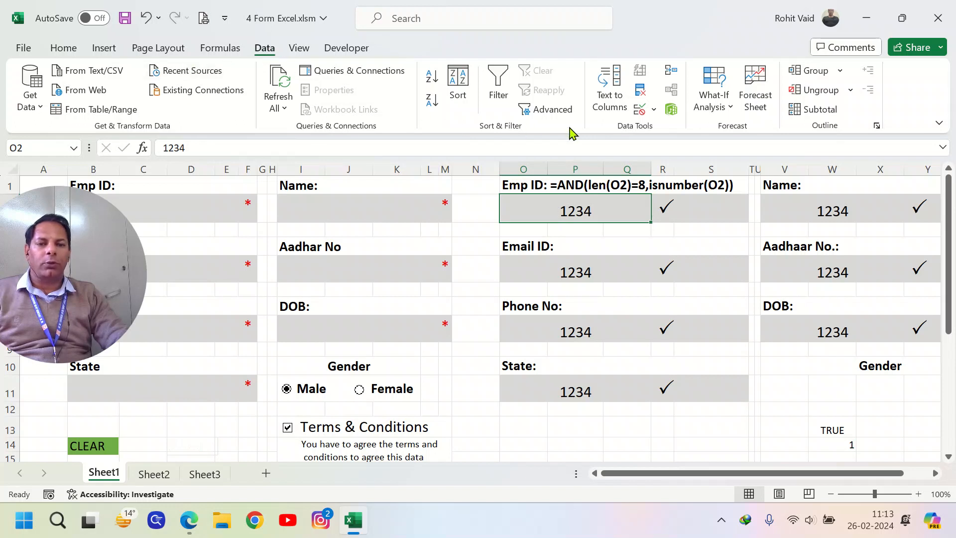
click(640, 111)
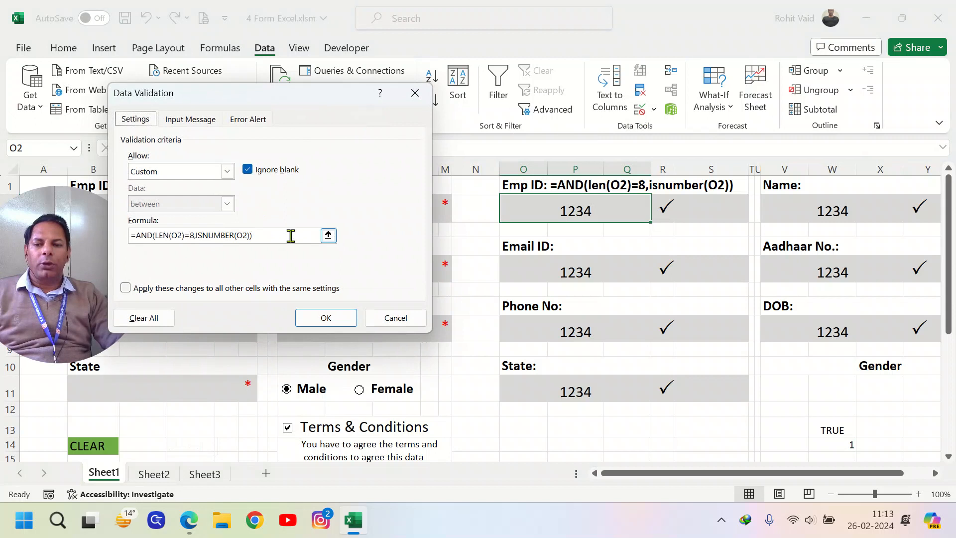
Set the error message 'Employee ID Should be 8 Digit in Length' / 'Employee ID should be a number'.
drag(288, 232, 131, 235)
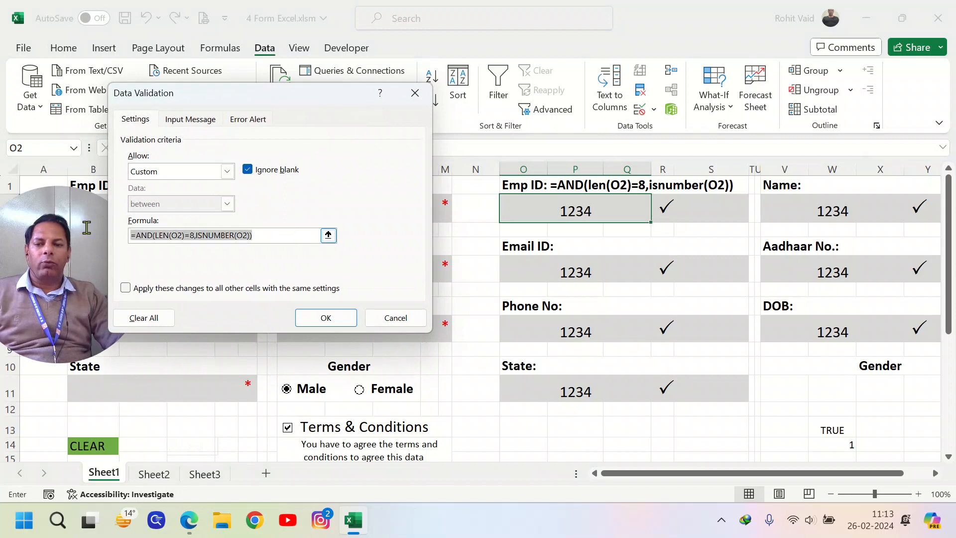
click(246, 124)
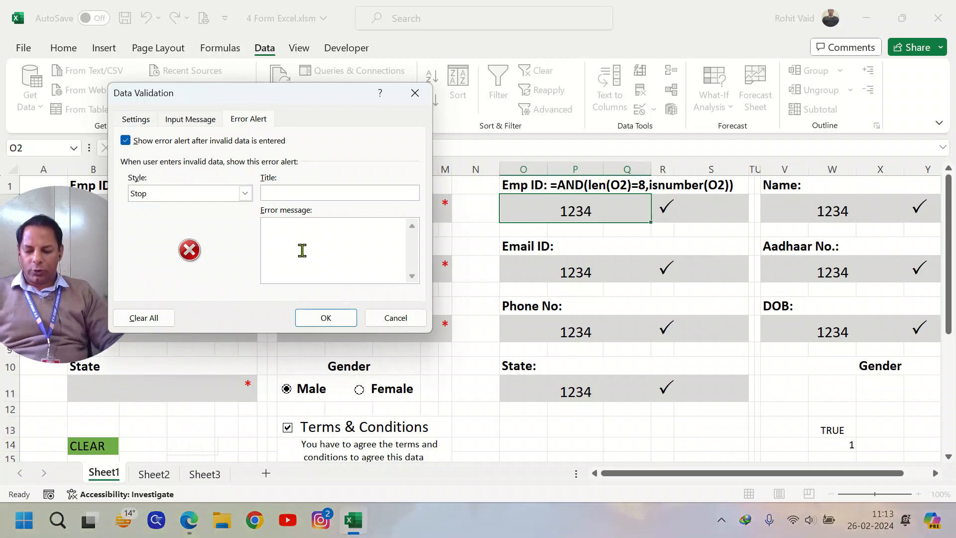
text(Emplo)
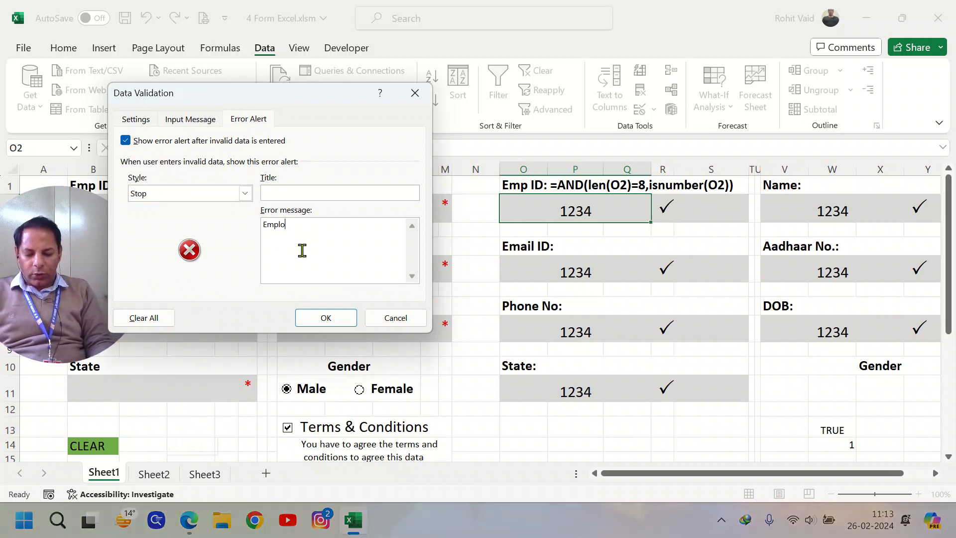
text(yee ID)
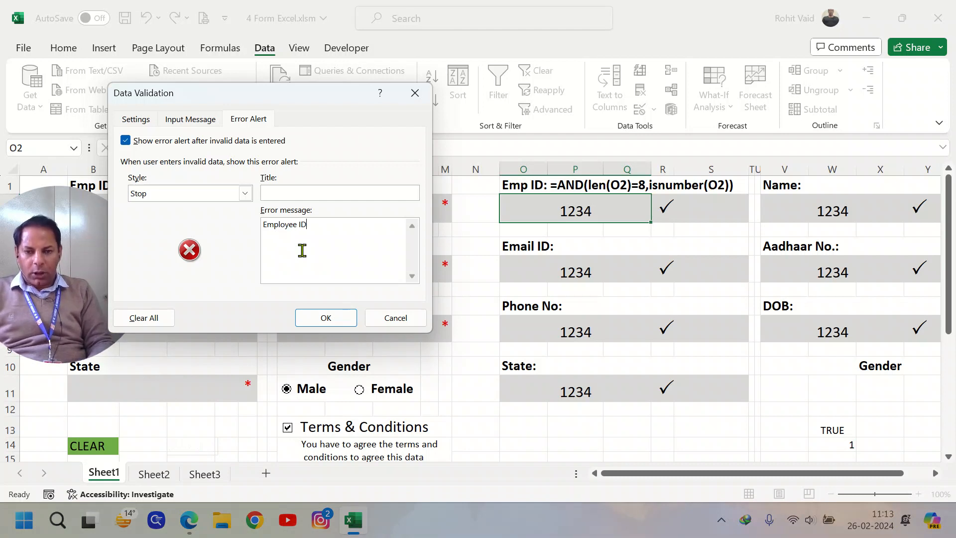
text( Shou)
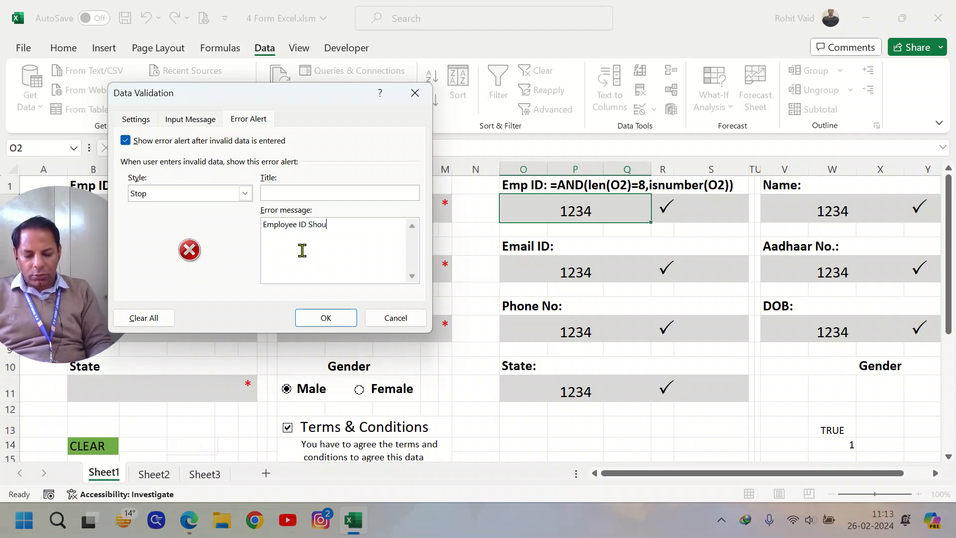
text(ld be 8 Di)
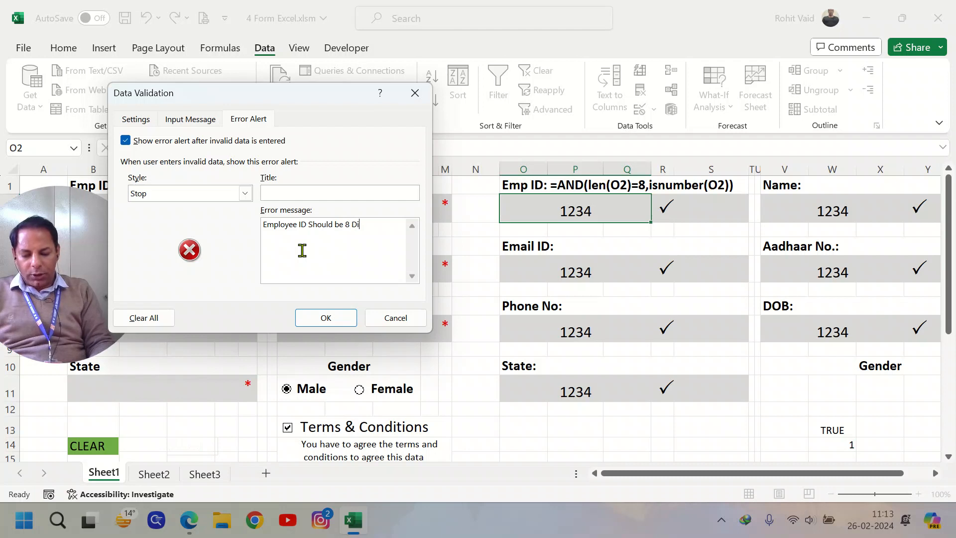
text(git in L)
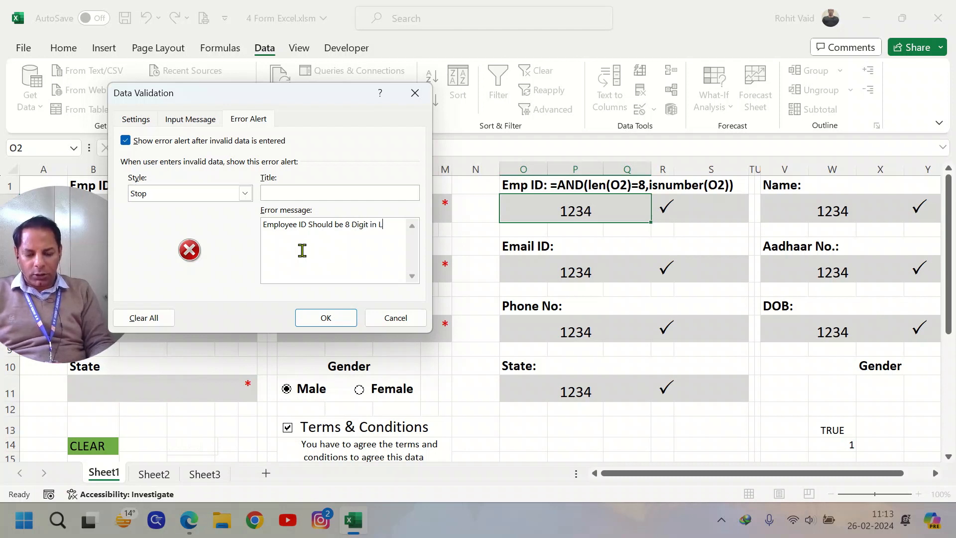
text(ength)
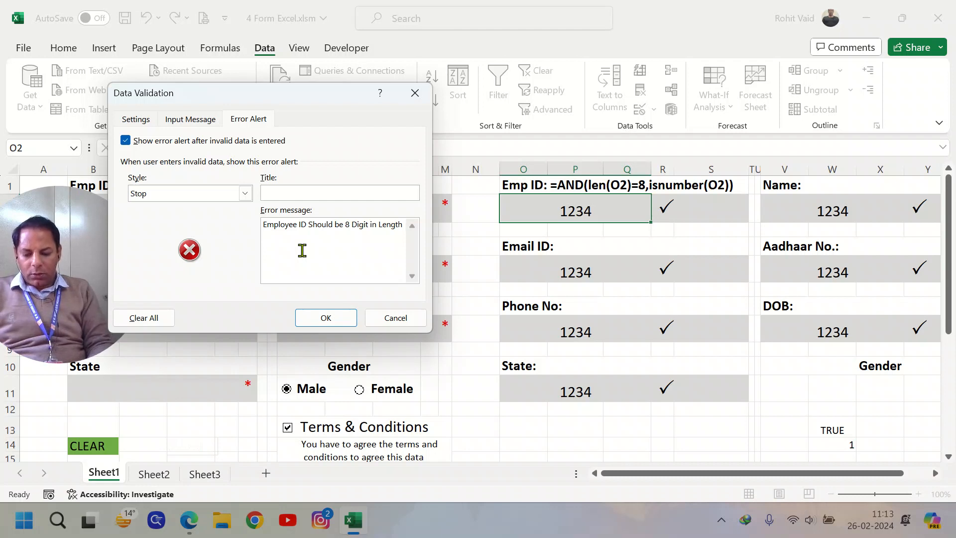
text(E)
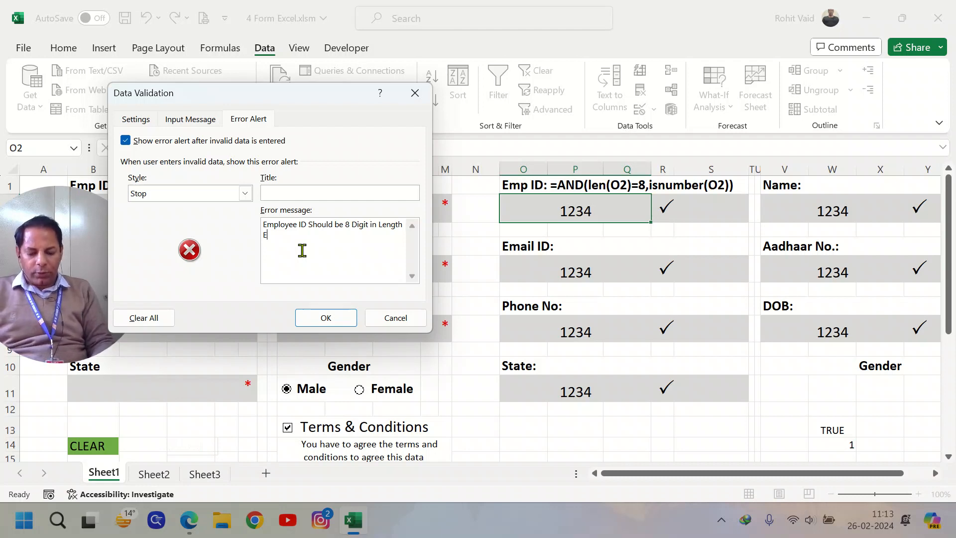
text(mploy)
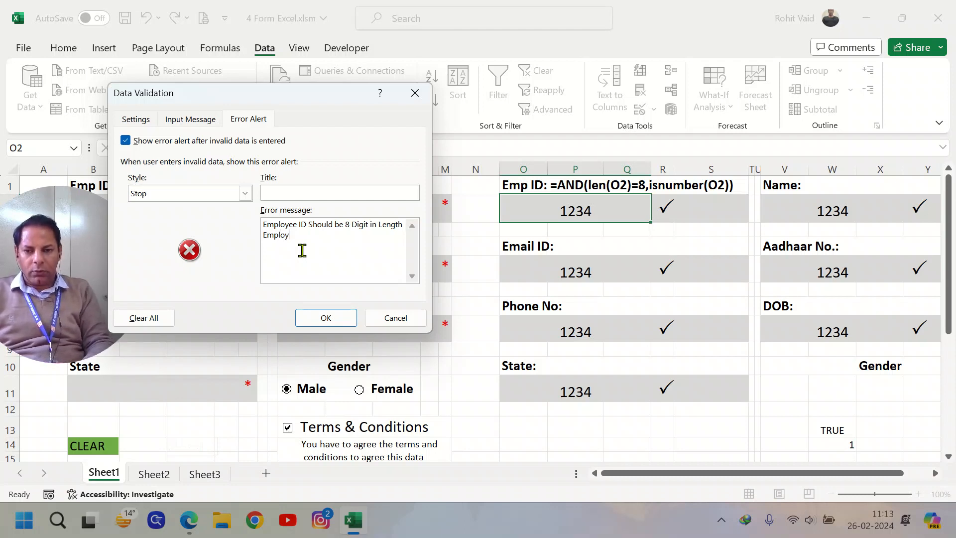
text(ee I)
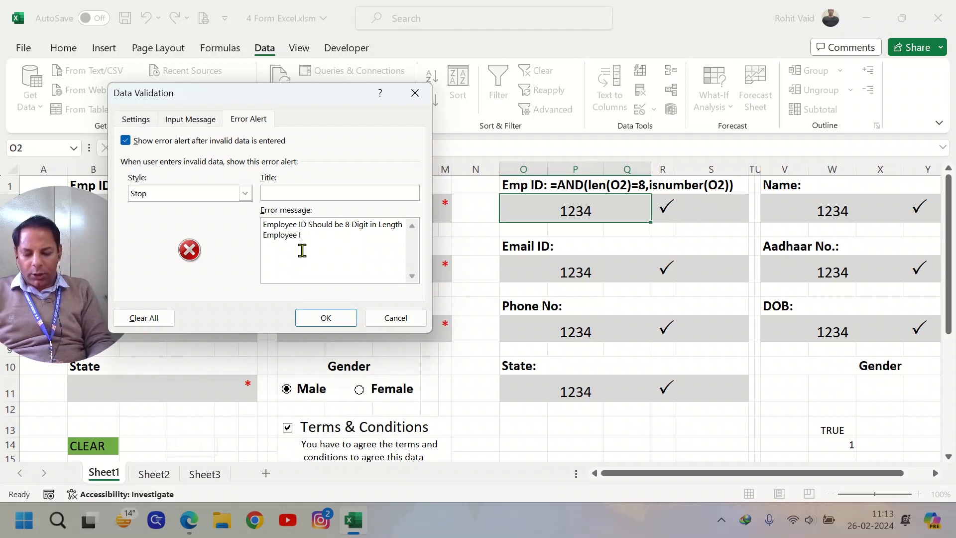
text(D should )
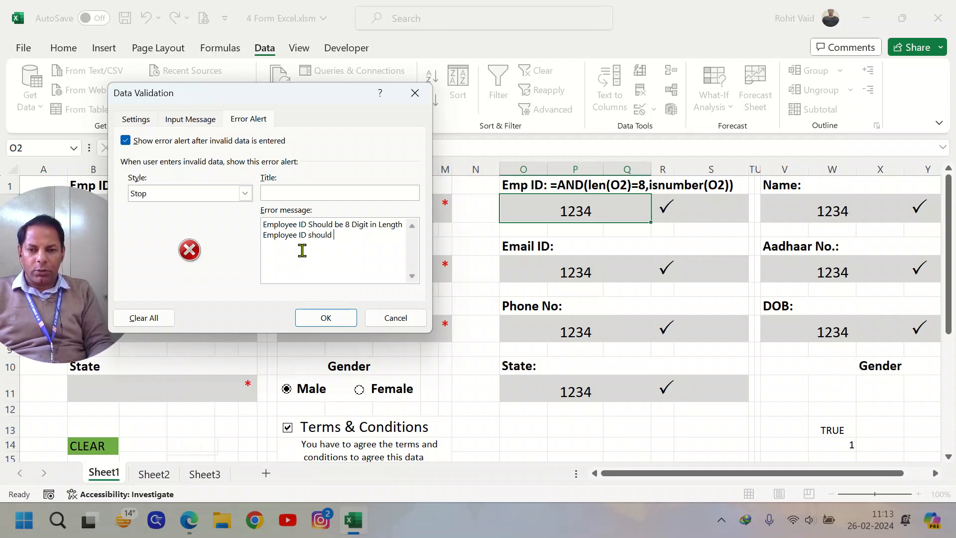
text(be a number)
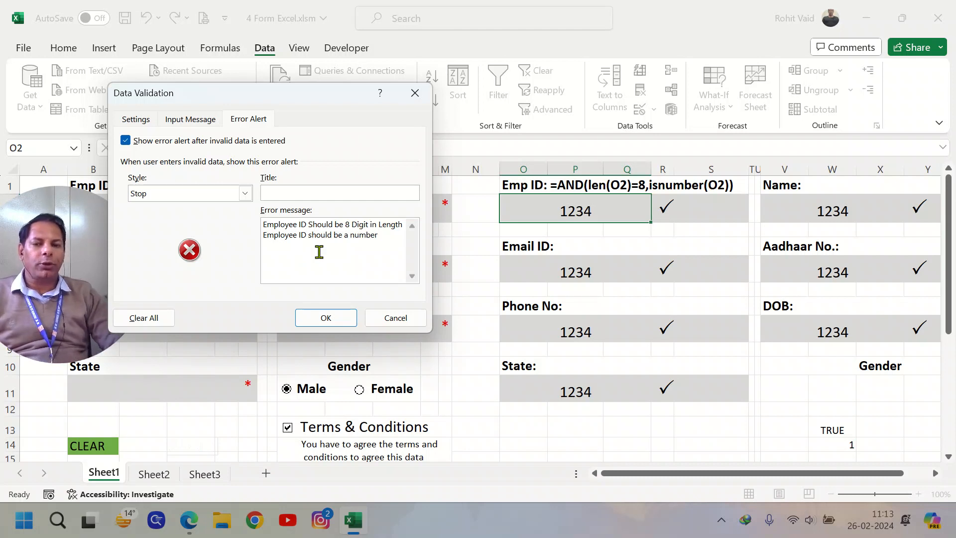
drag(383, 238, 205, 224)
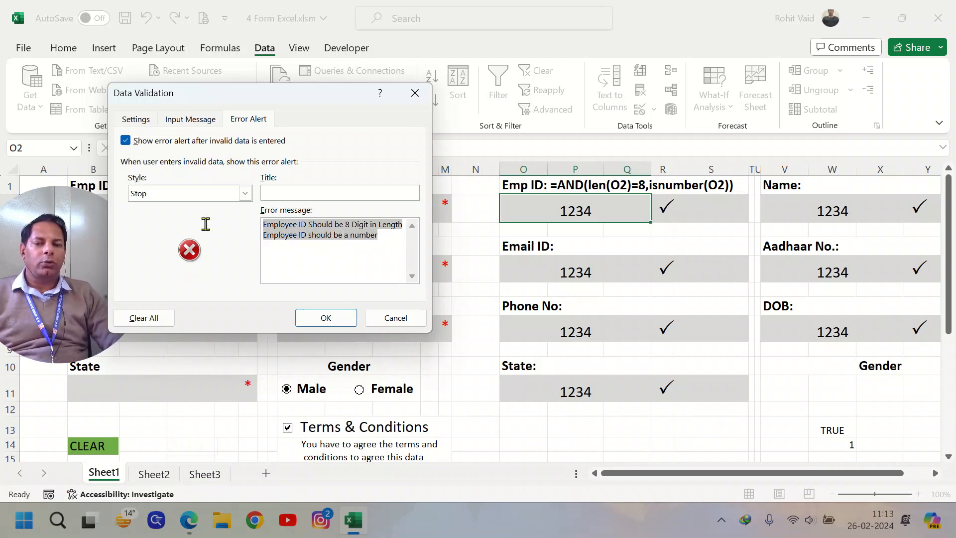
click(328, 318)
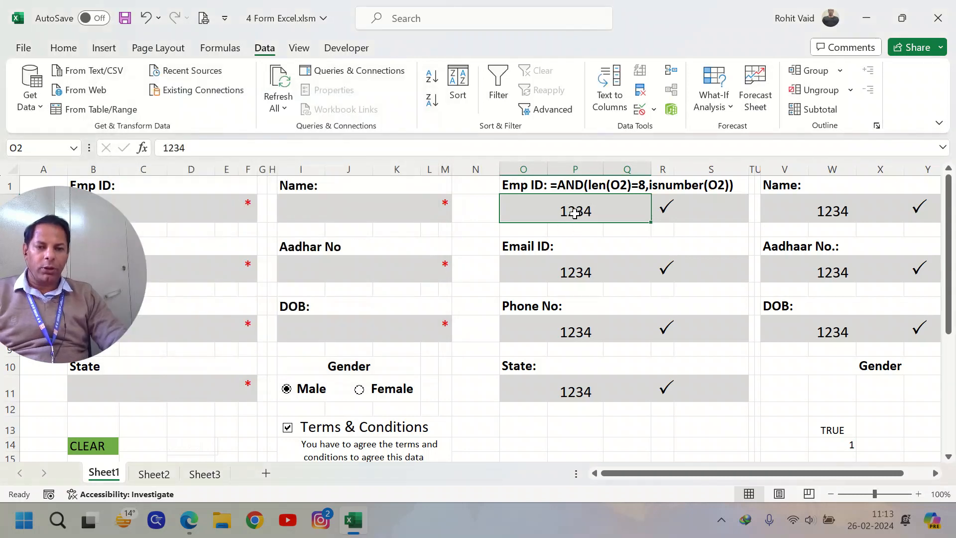
Test the custom alert with gfhd in O2, cancel to keep 1234, and reopen Data Validation.
text(gfhd)
key(Return)
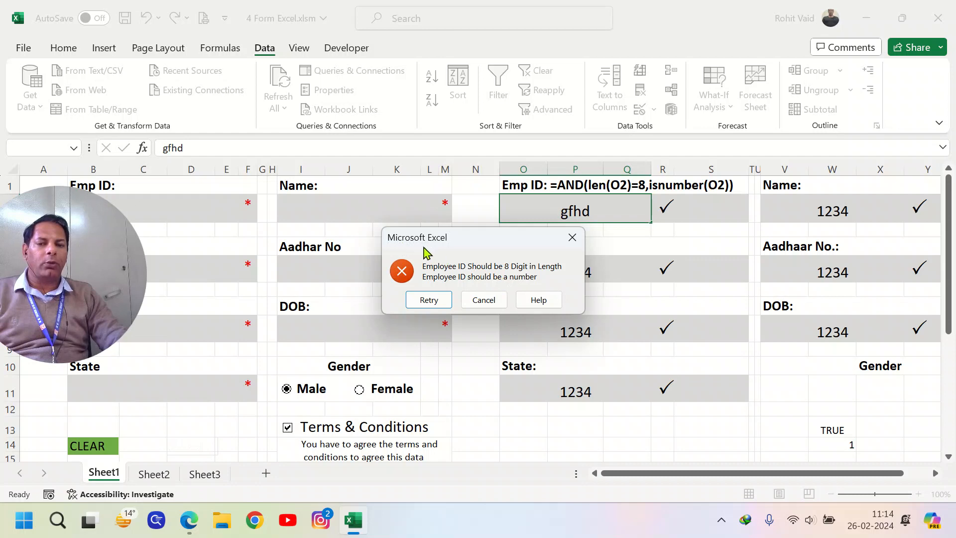
click(485, 300)
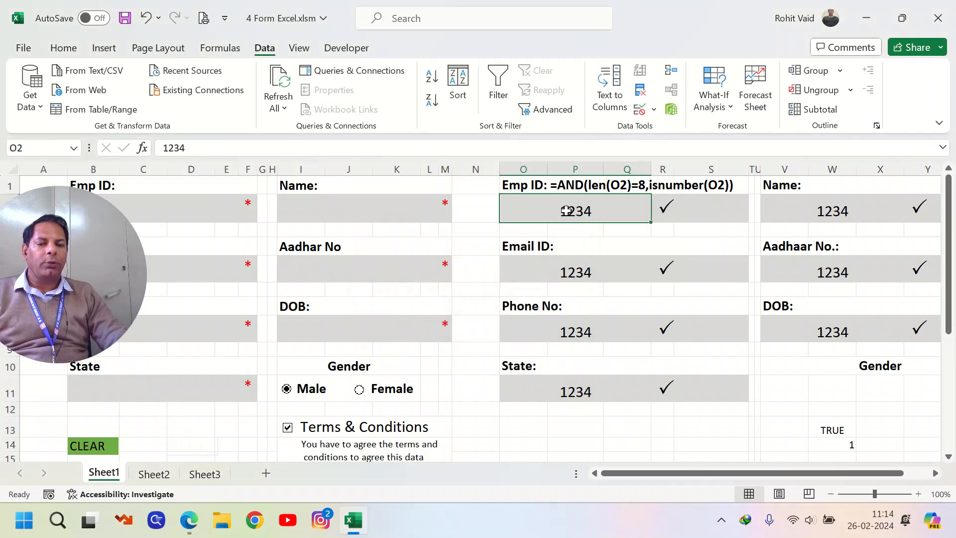
click(639, 110)
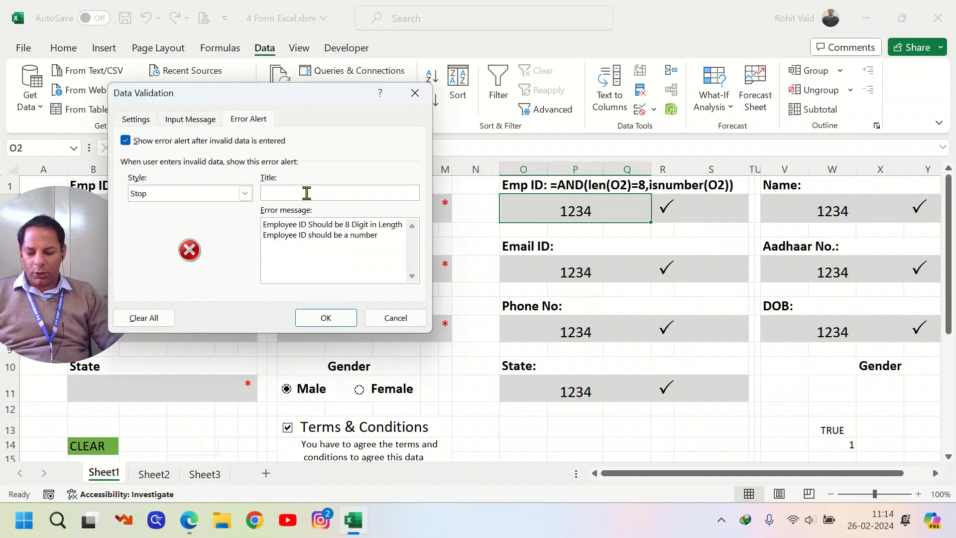
Title the error alert 'Message' and confirm it rejects the entry fgsh.
click(307, 193)
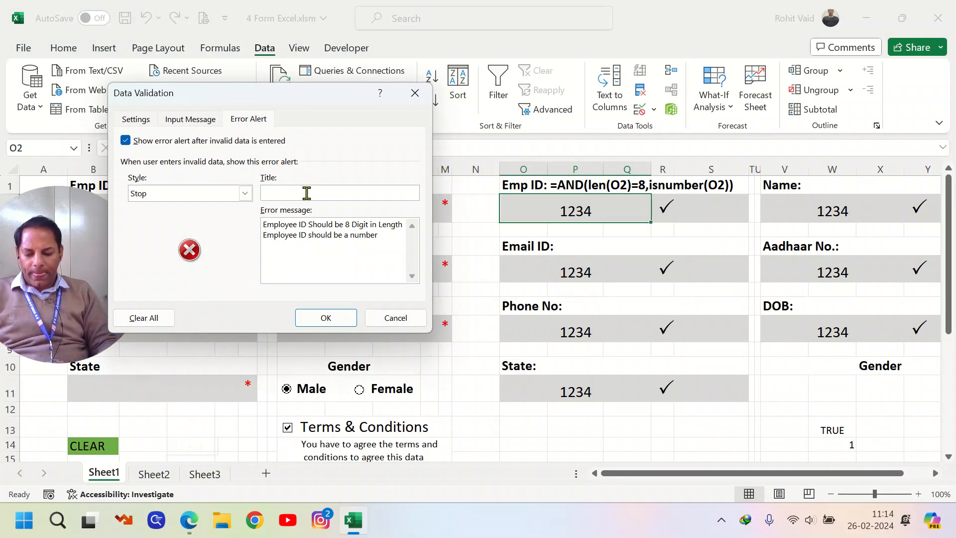
text(Wa)
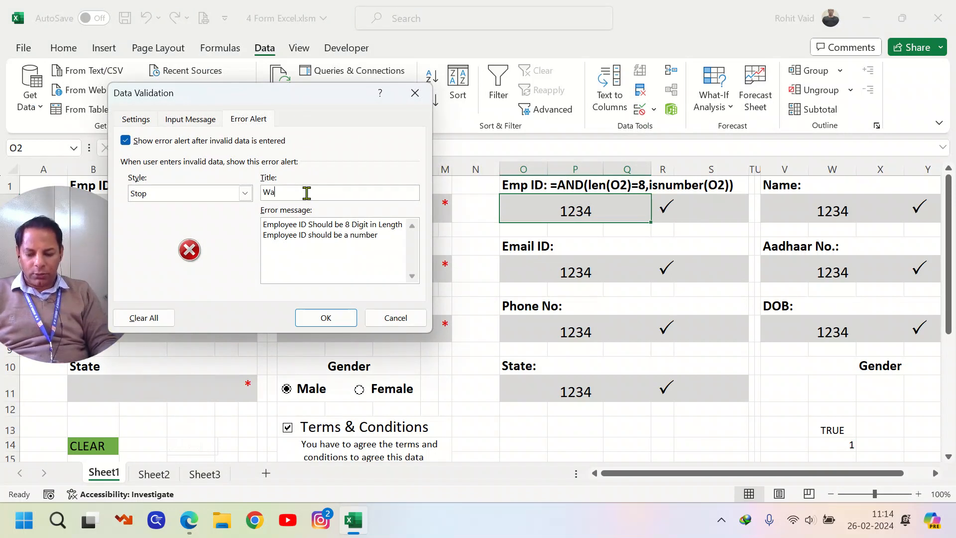
text(rning)
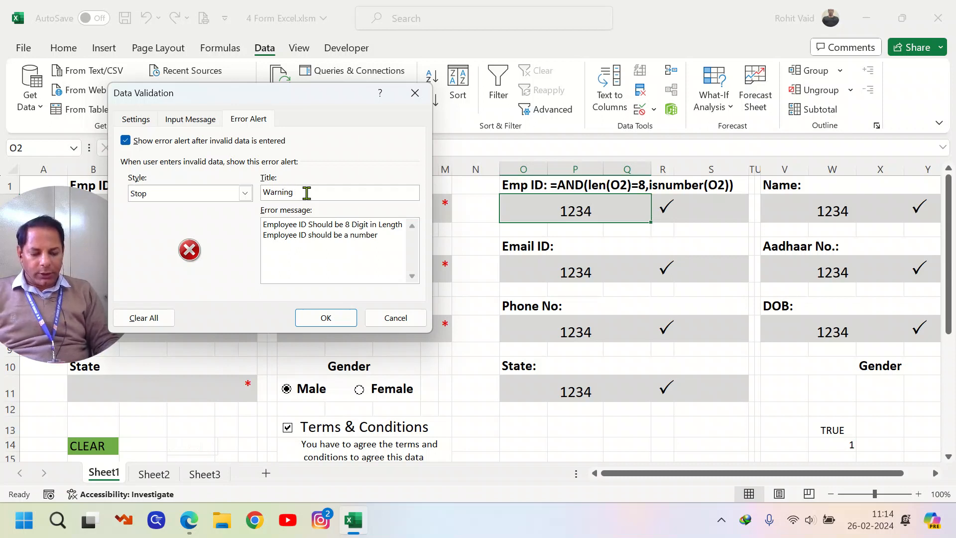
double_click(306, 193)
text(Message)
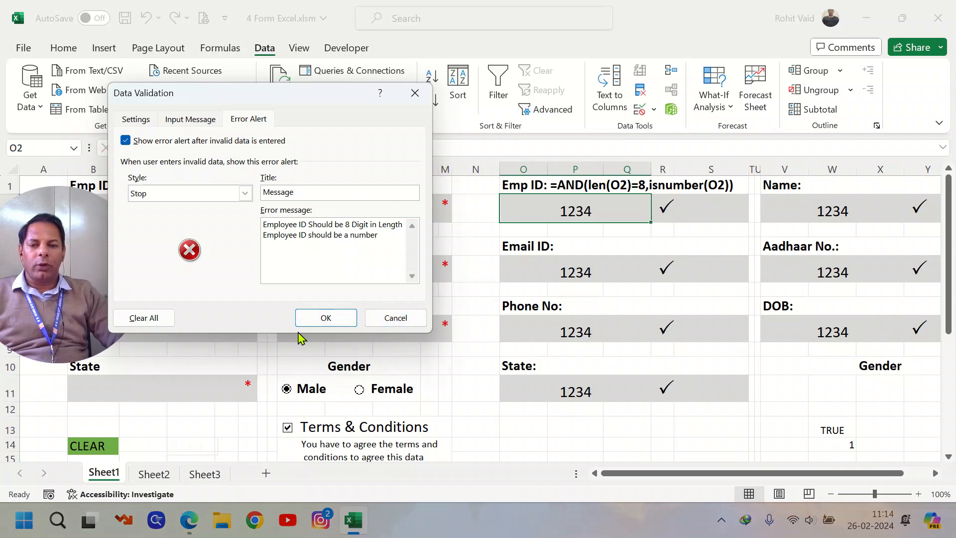
click(326, 316)
text(fgsh)
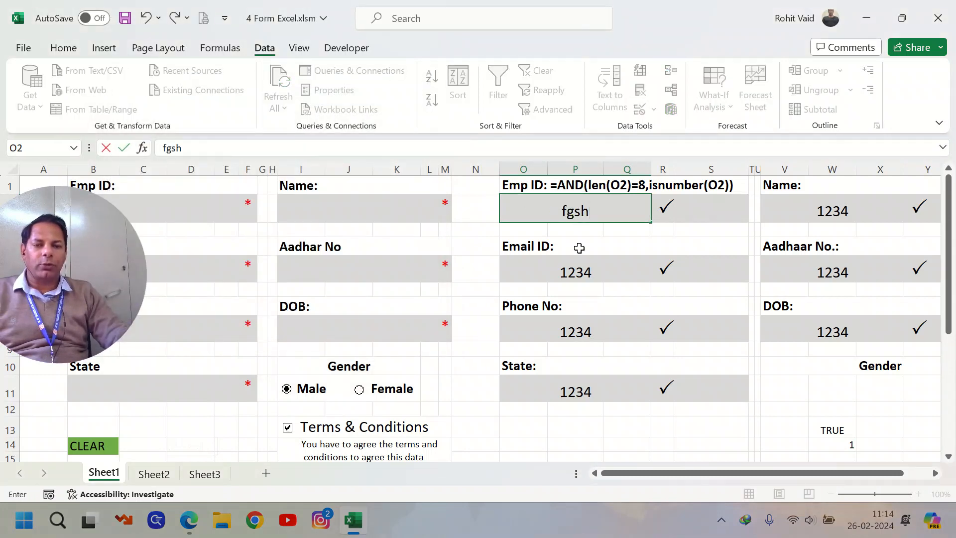
key(Return)
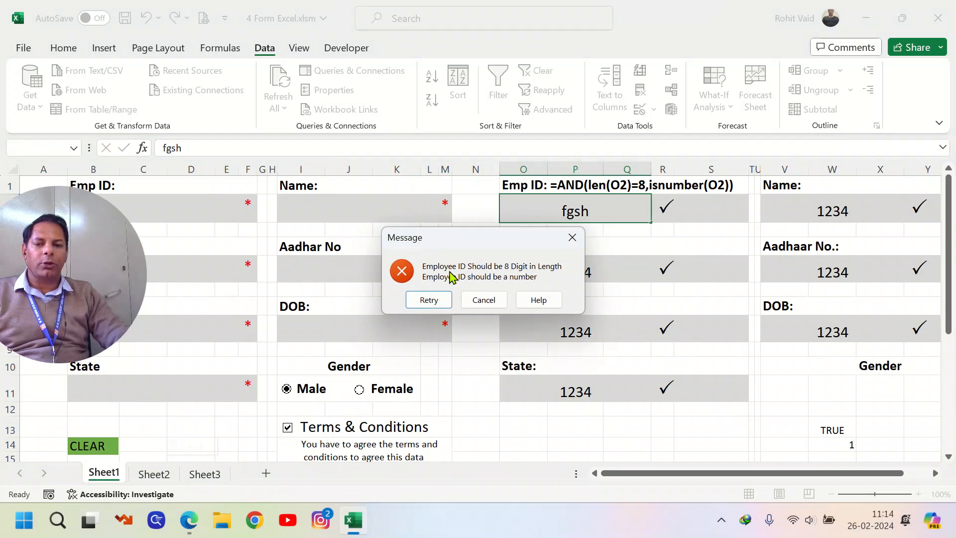
click(490, 301)
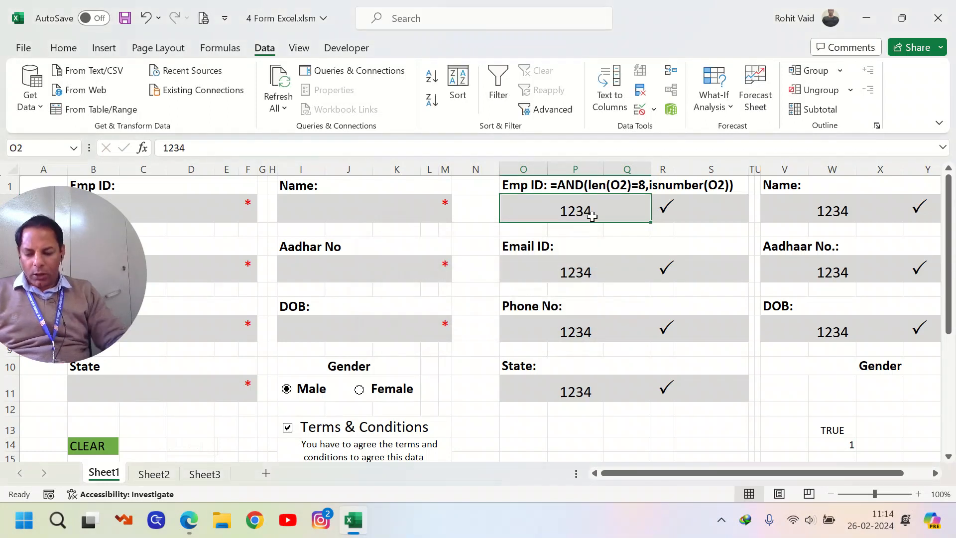
Enter the valid eight-digit Emp ID 12345678 in O2 and review the formula in O1.
text(12345678)
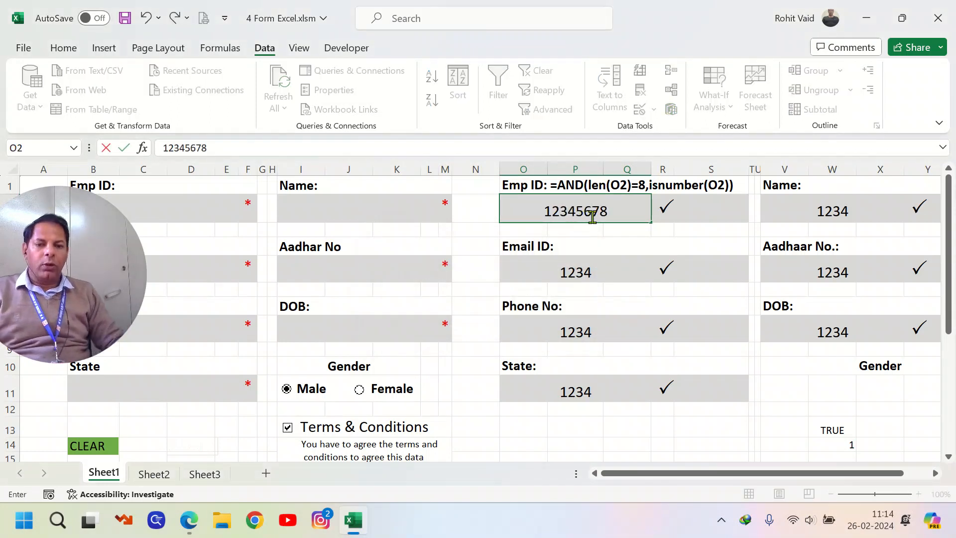
click(603, 250)
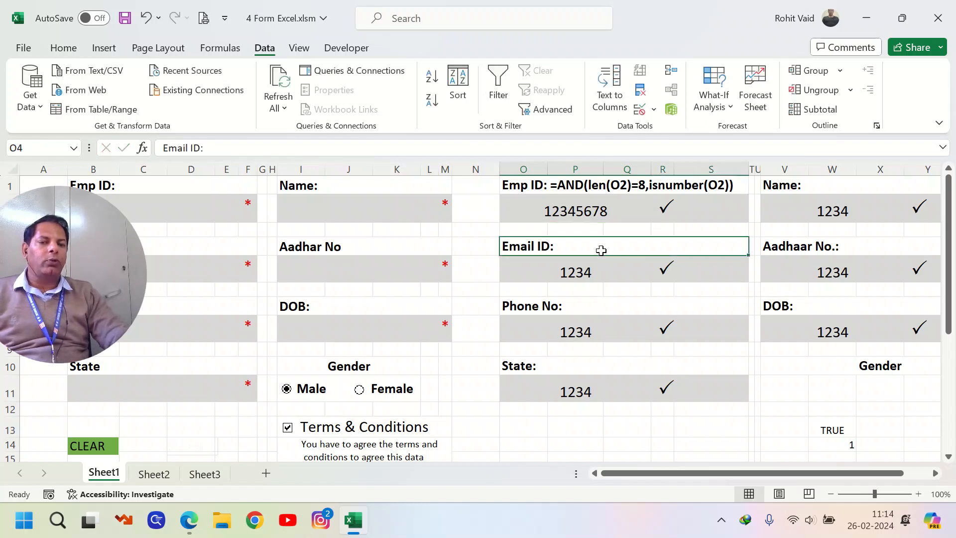
click(606, 210)
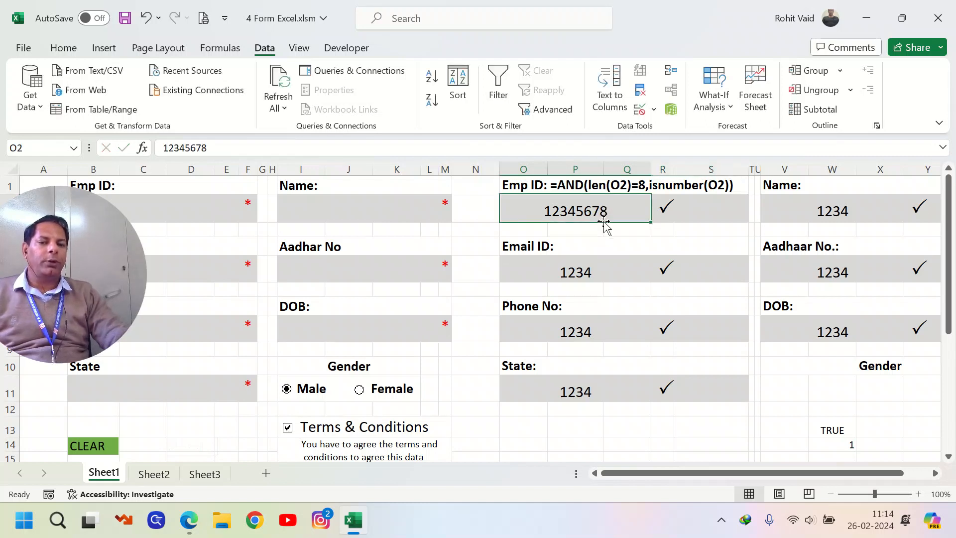
click(558, 185)
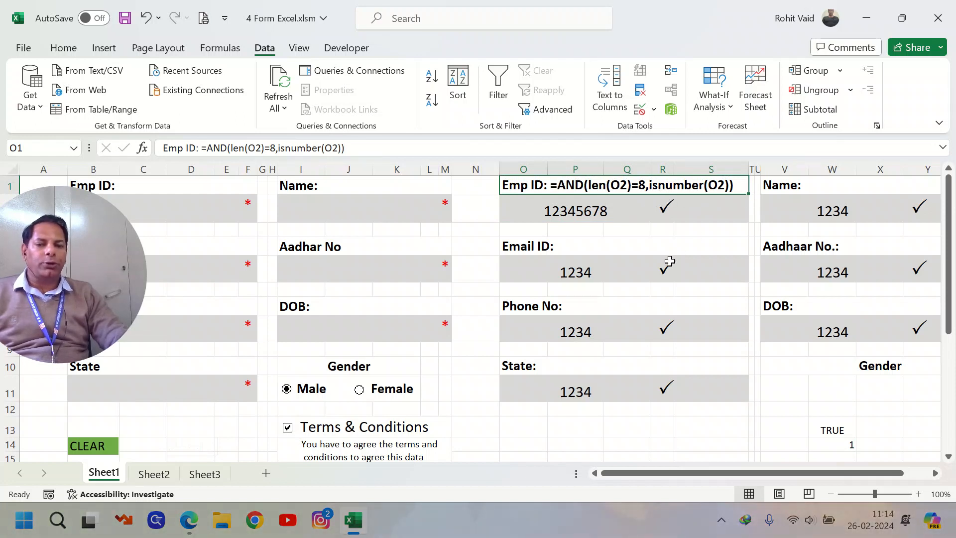
Give the Email ID cell O5 a validation error alert titled 'Message' reading 'Please input valid Email ID'.
click(570, 274)
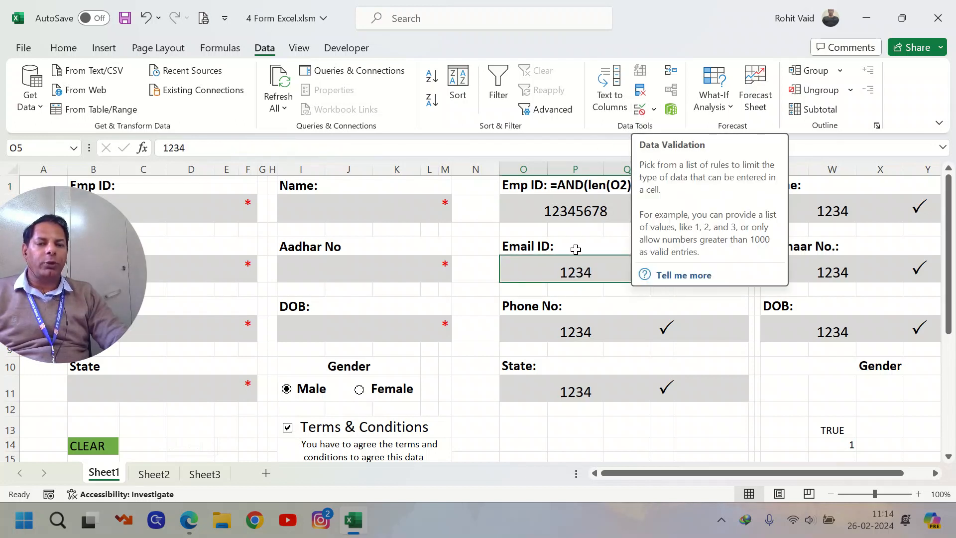
click(640, 115)
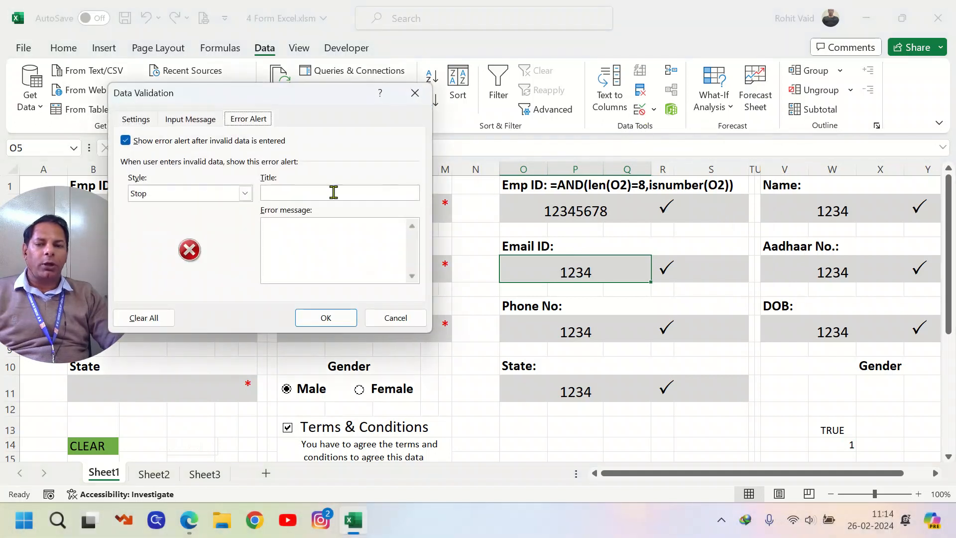
click(283, 228)
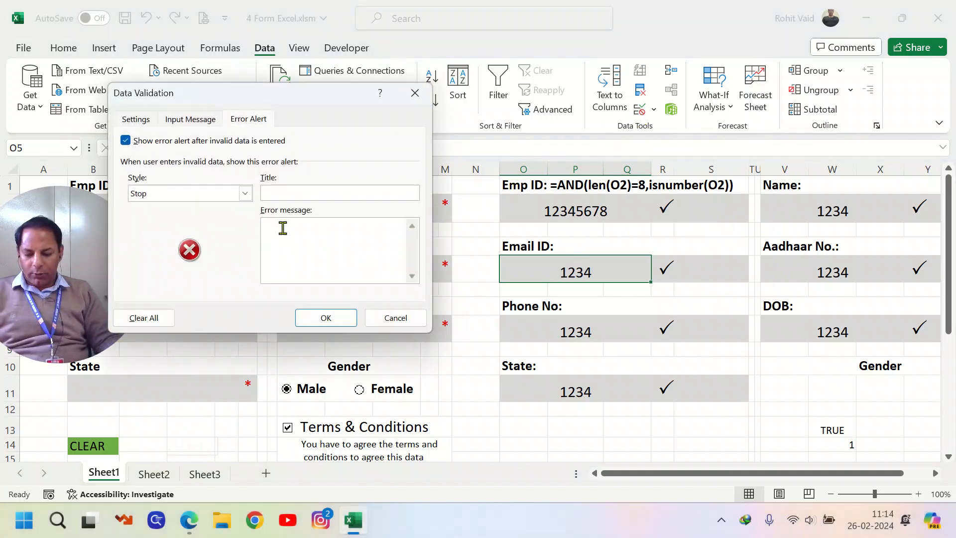
text(Please i)
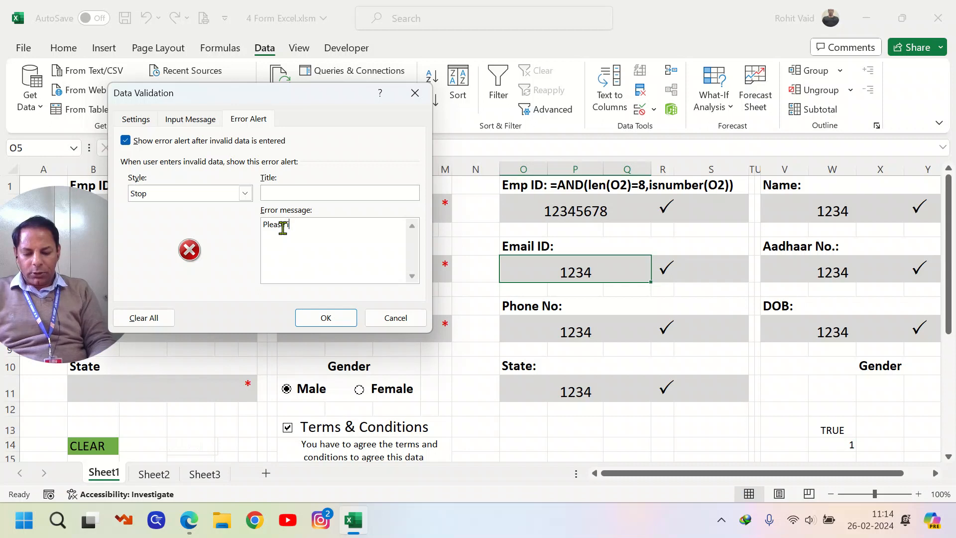
text(nput v)
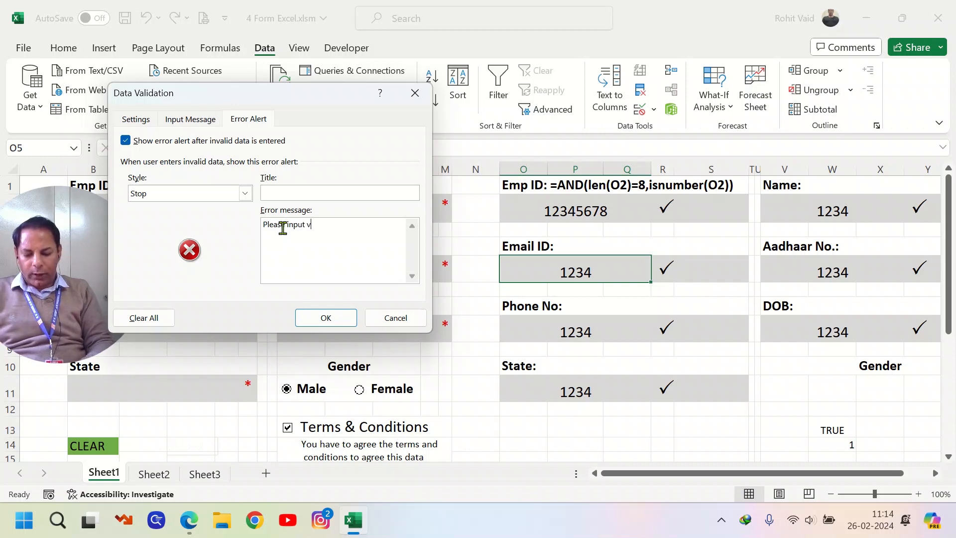
text(alid Email)
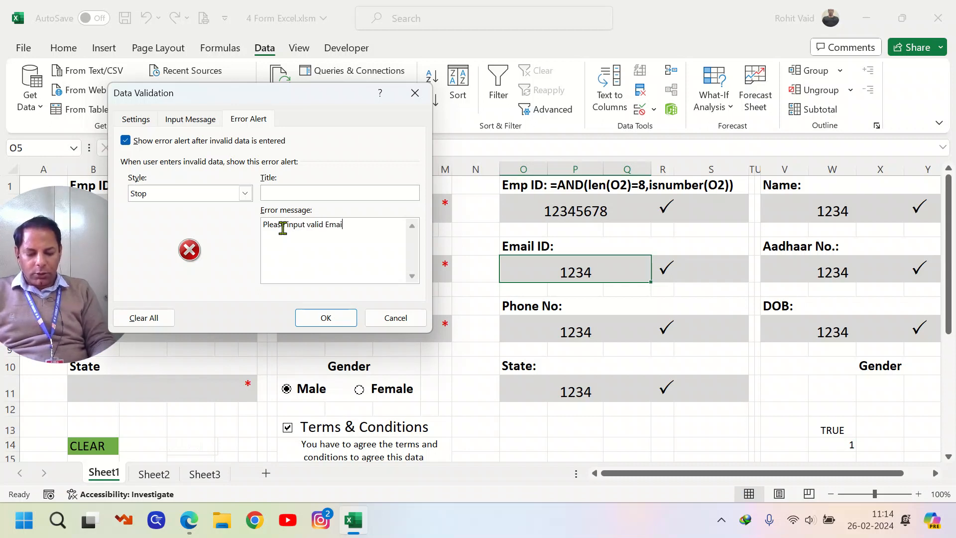
text( ID)
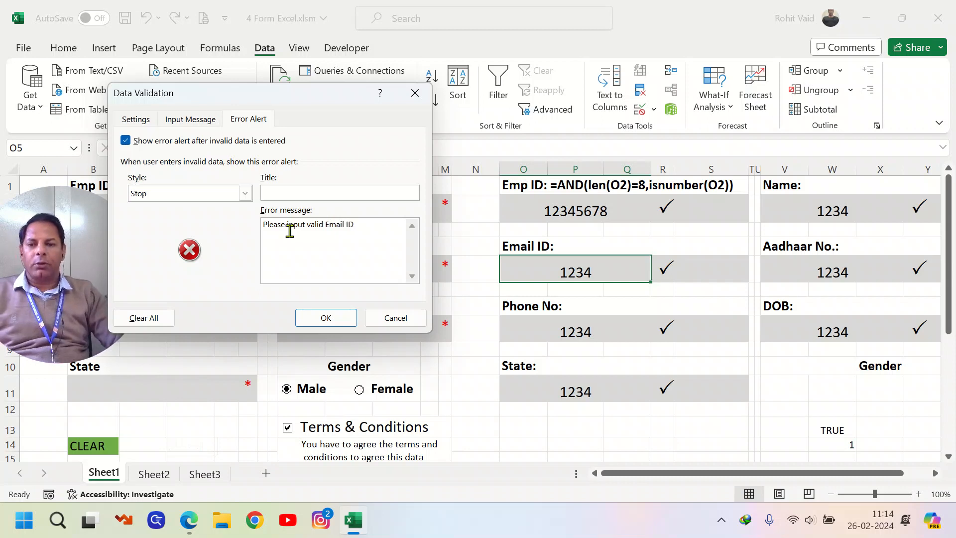
text(Mes)
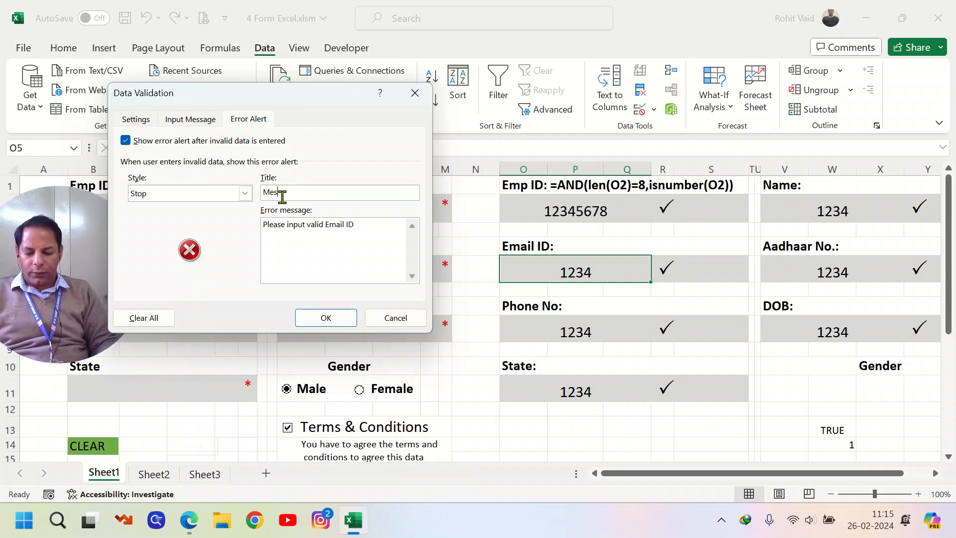
text(sage)
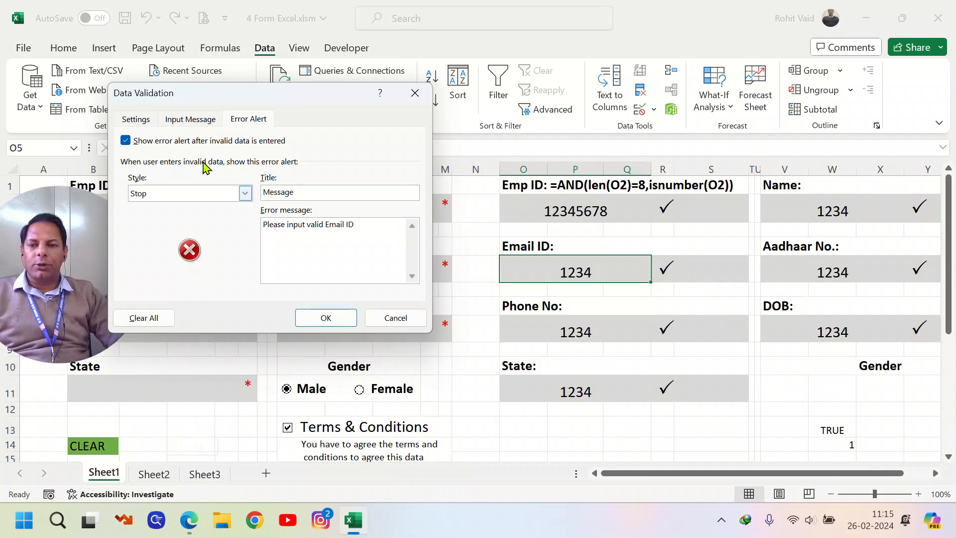
click(135, 120)
click(204, 172)
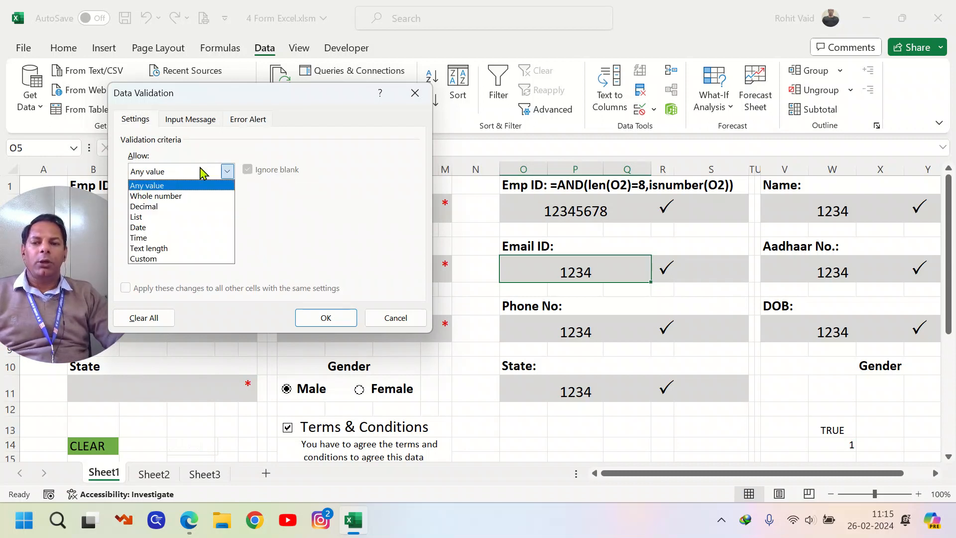
Switch O5's validation to Custom and begin the formula =isnumber(match("?*@ for the email check.
click(170, 256)
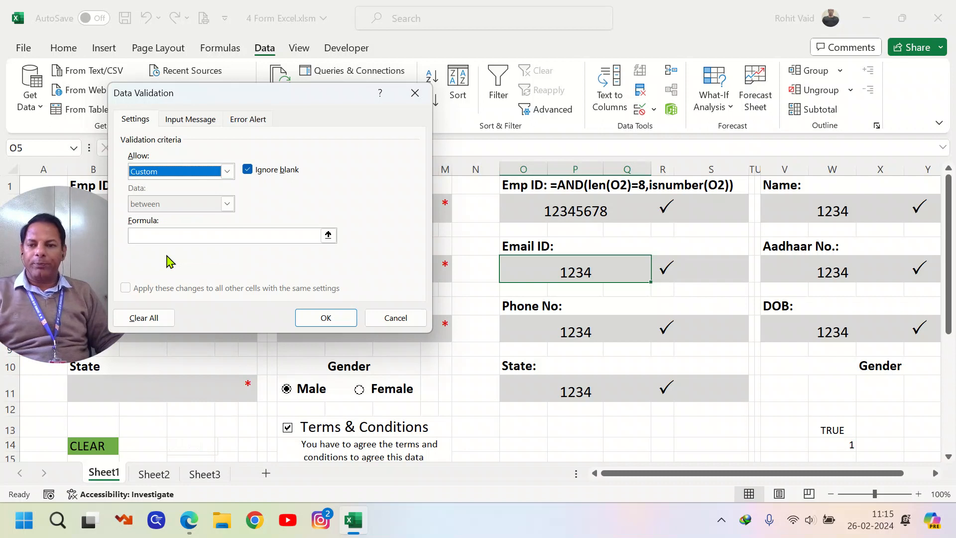
click(163, 235)
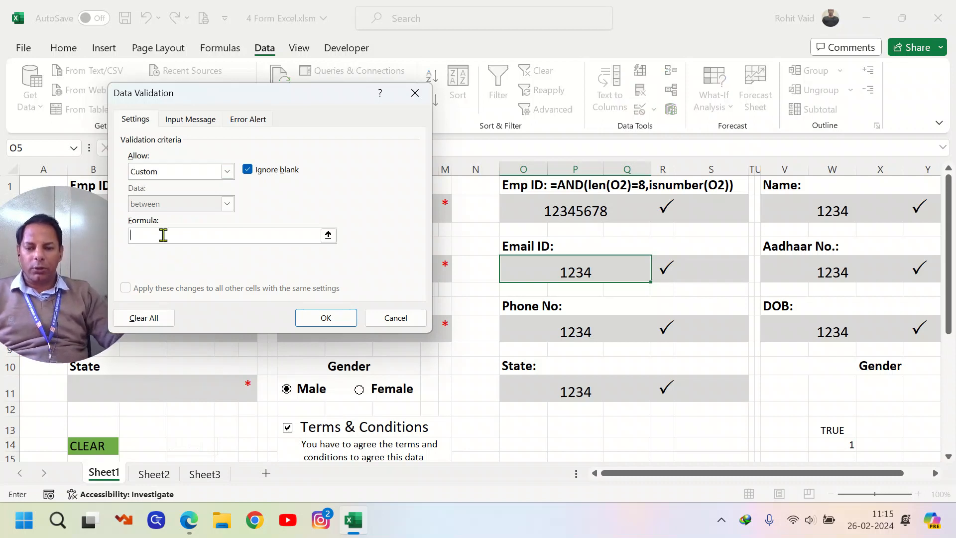
text(=)
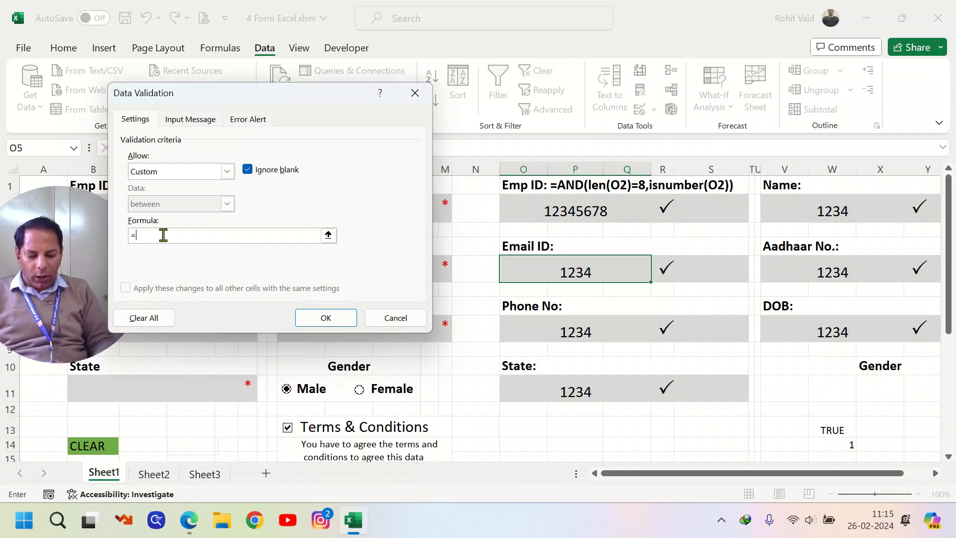
text(isnumb)
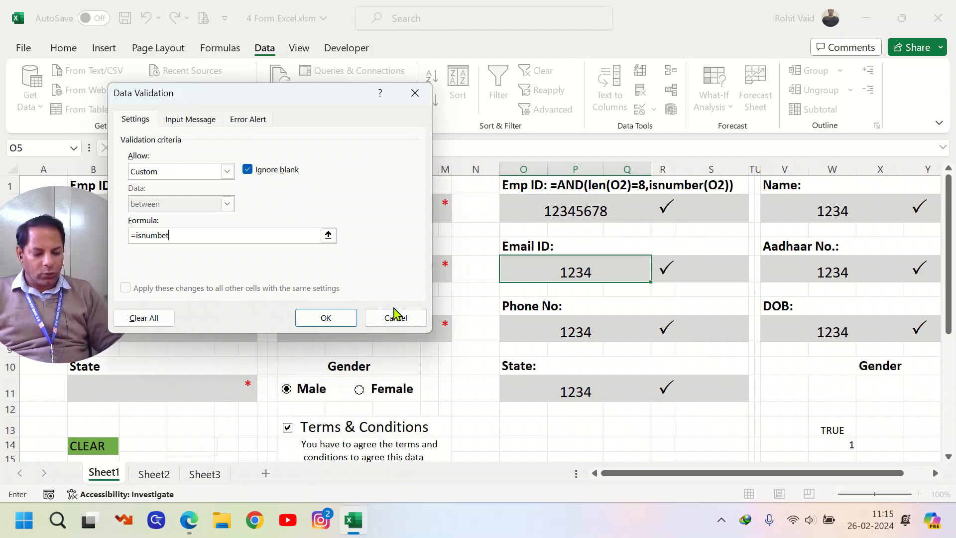
text(er)
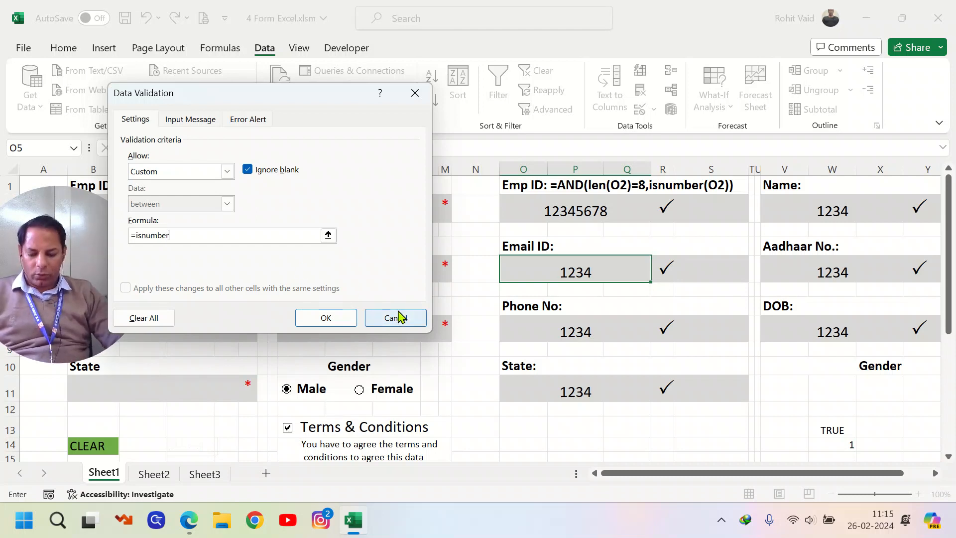
text(()
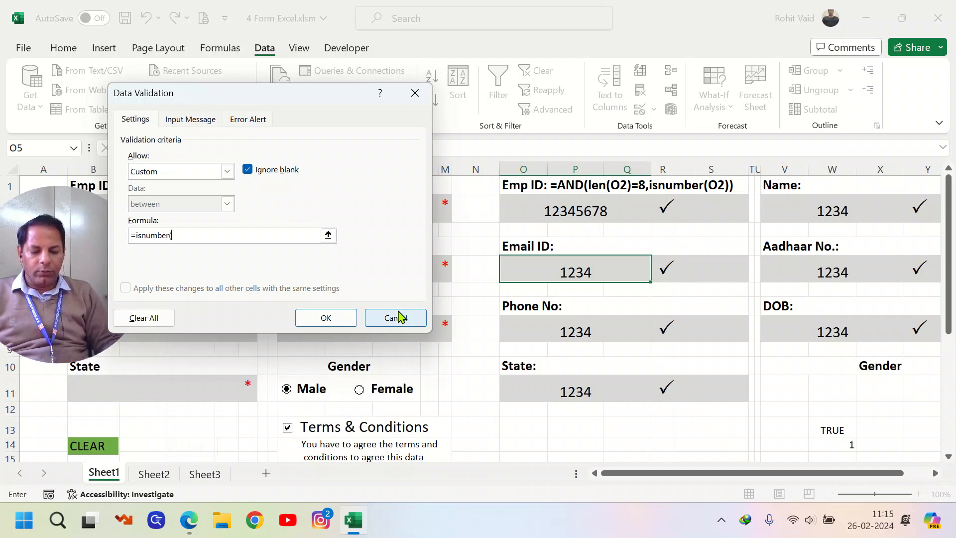
text(match("?)
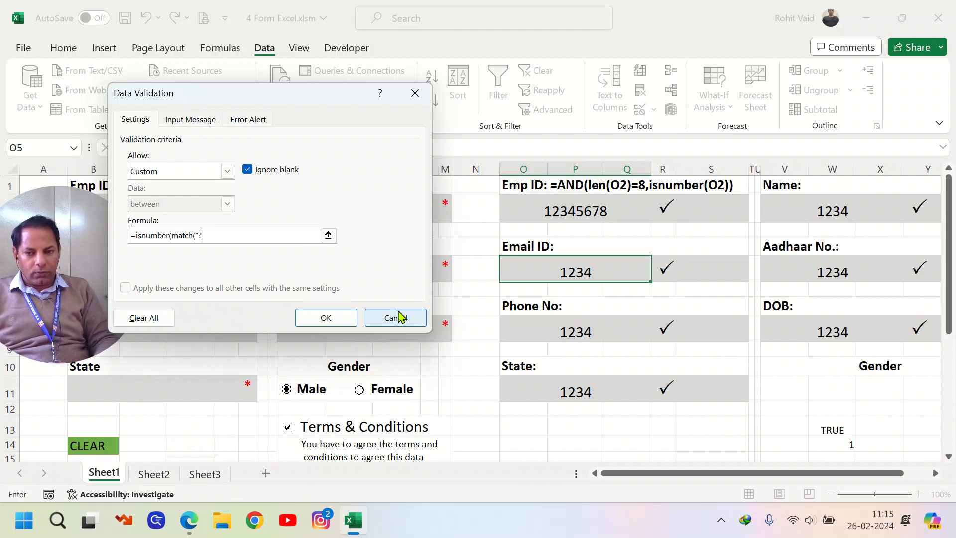
text(*)
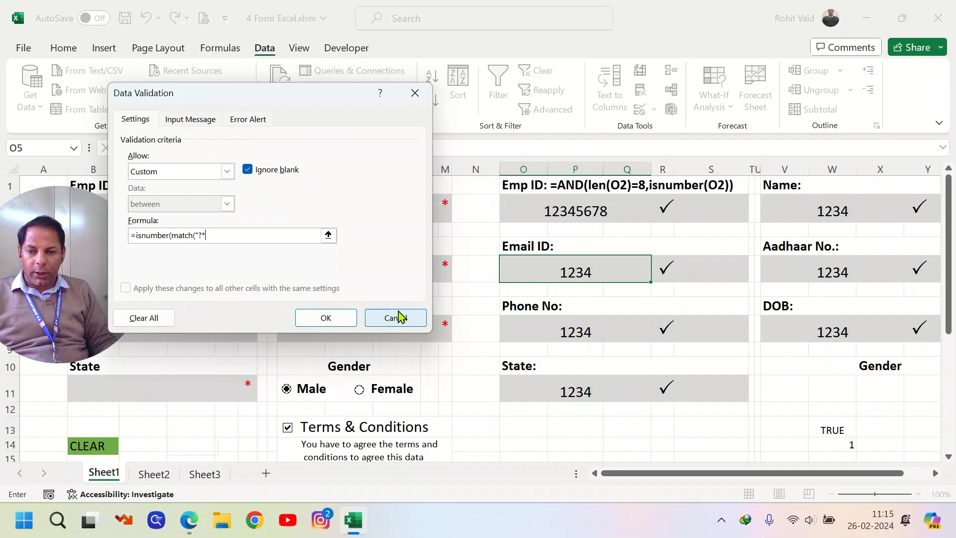
text(@)
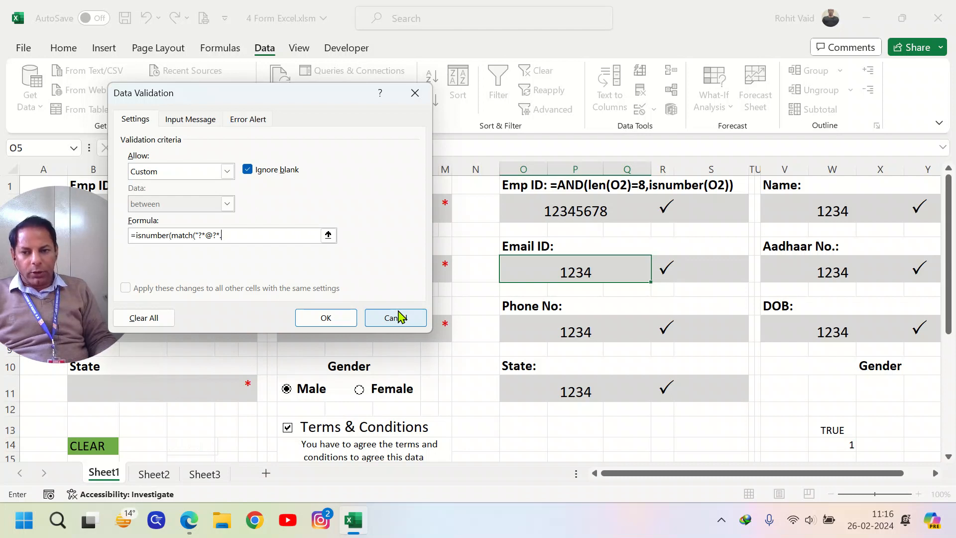
Complete the formula as =isnumber(match("?*@?*.?*",O5,0)) and save the O5 validation rule.
text(?*",)
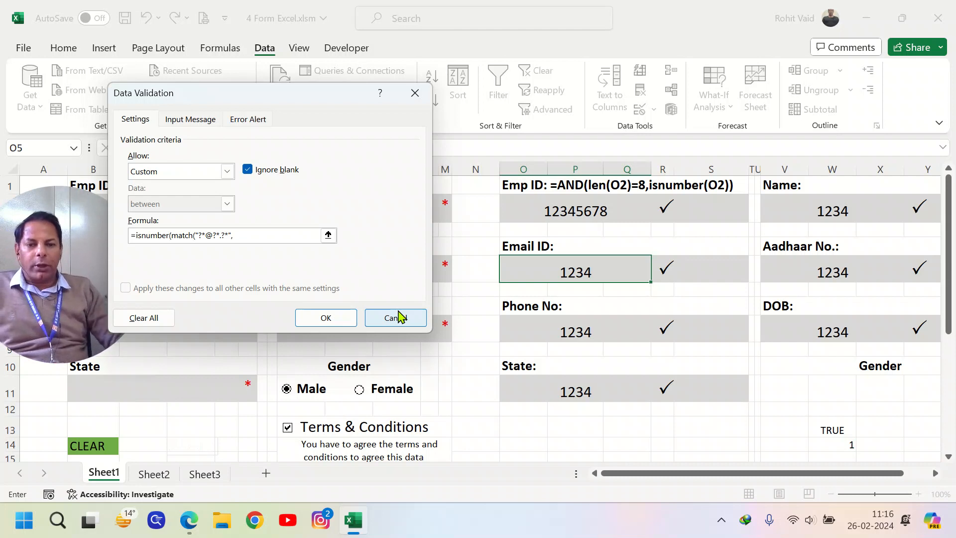
click(555, 270)
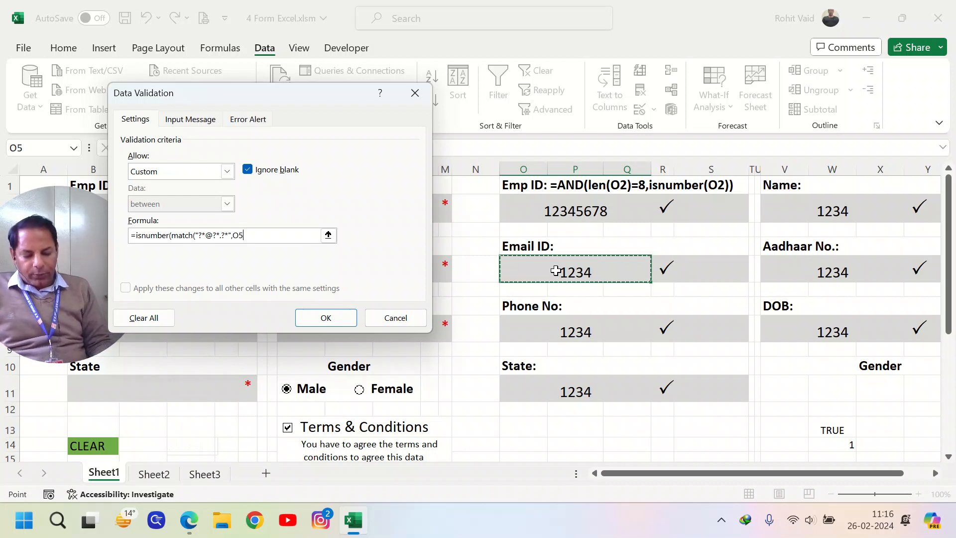
text(,0)
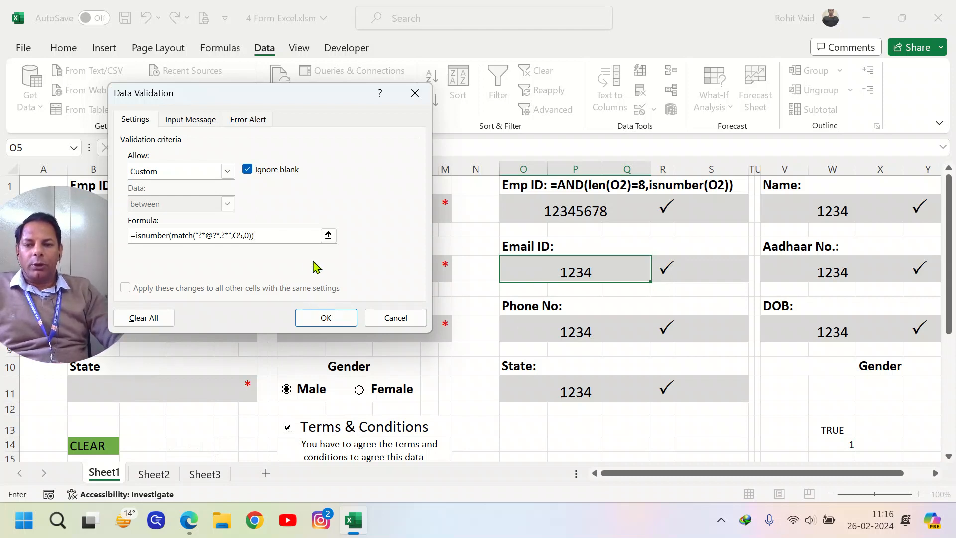
click(318, 318)
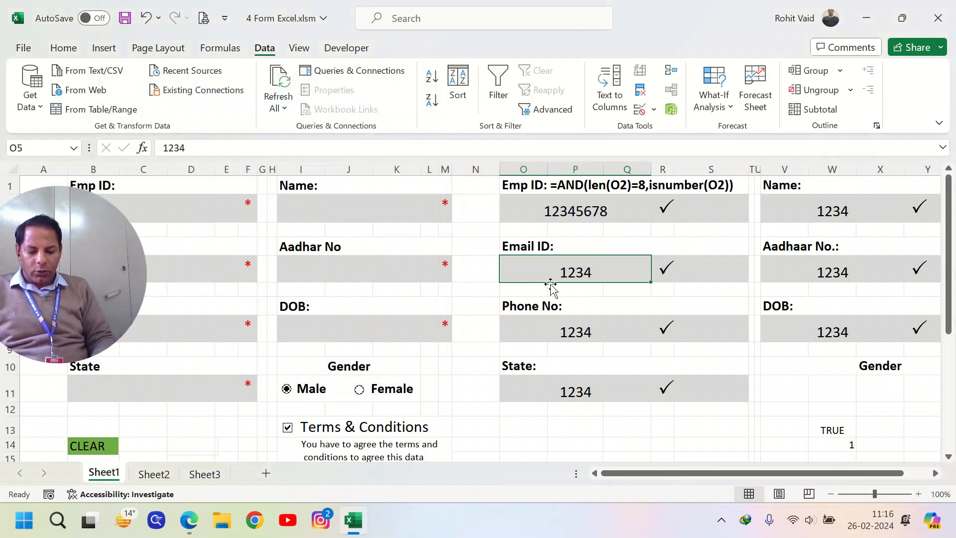
Test O5 with an invalid entry, then enter a valid e-mail address once it is rejected.
text(rohit)
key(Return)
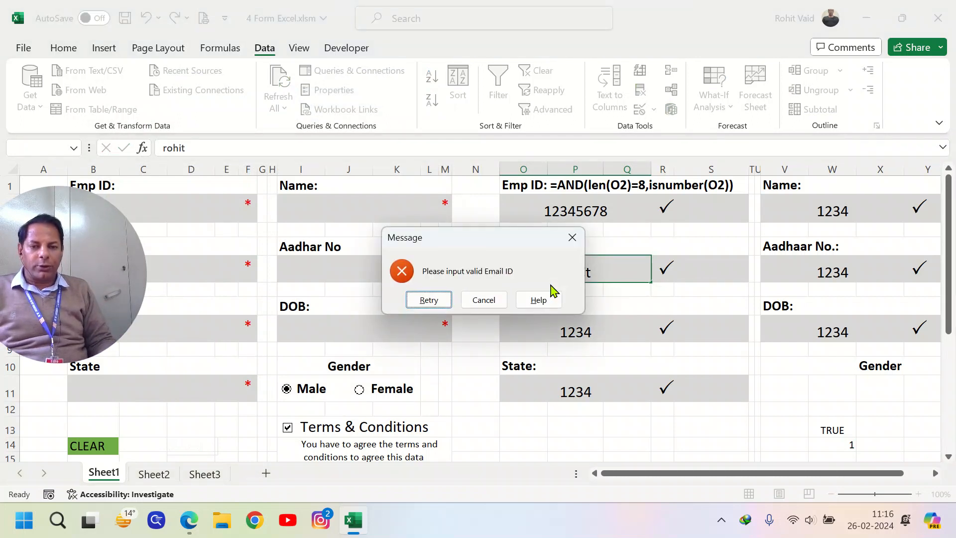
key(Return)
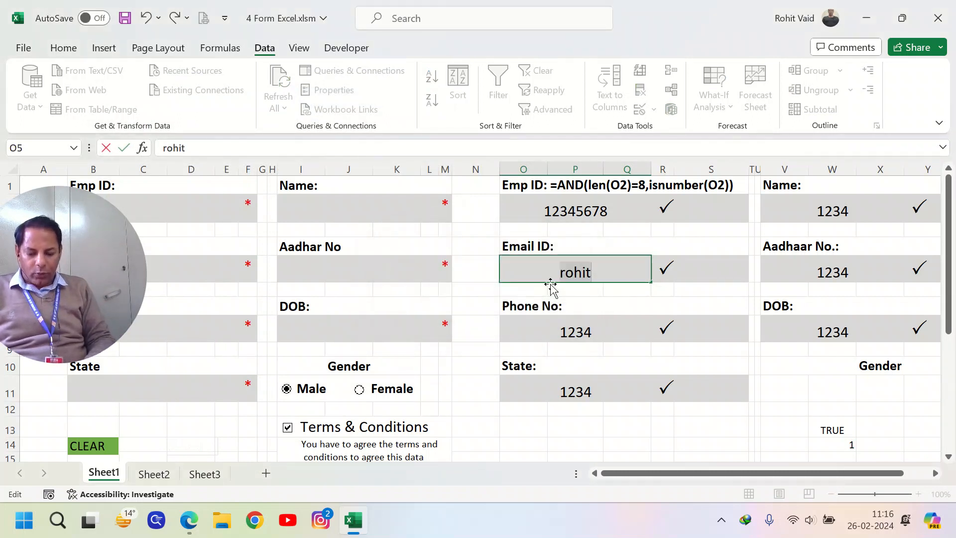
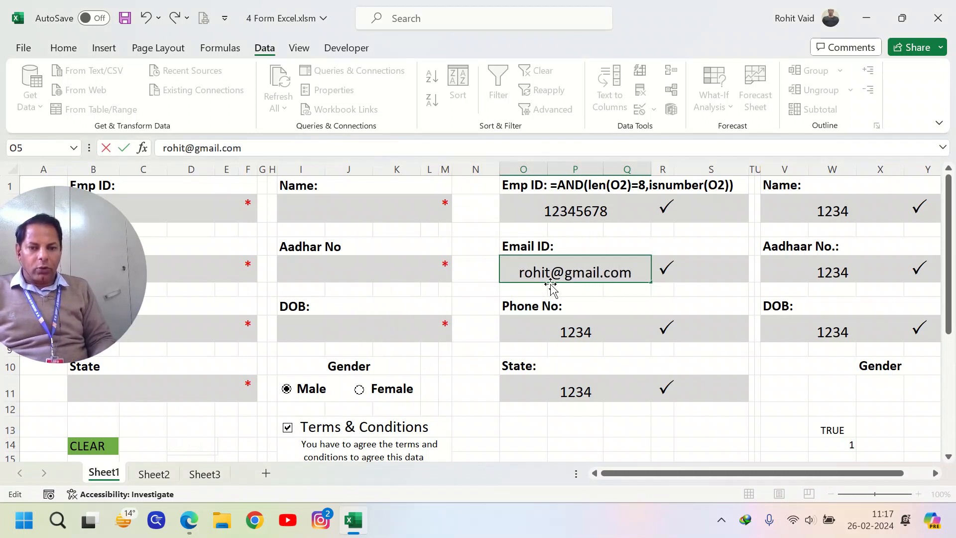
key(Return)
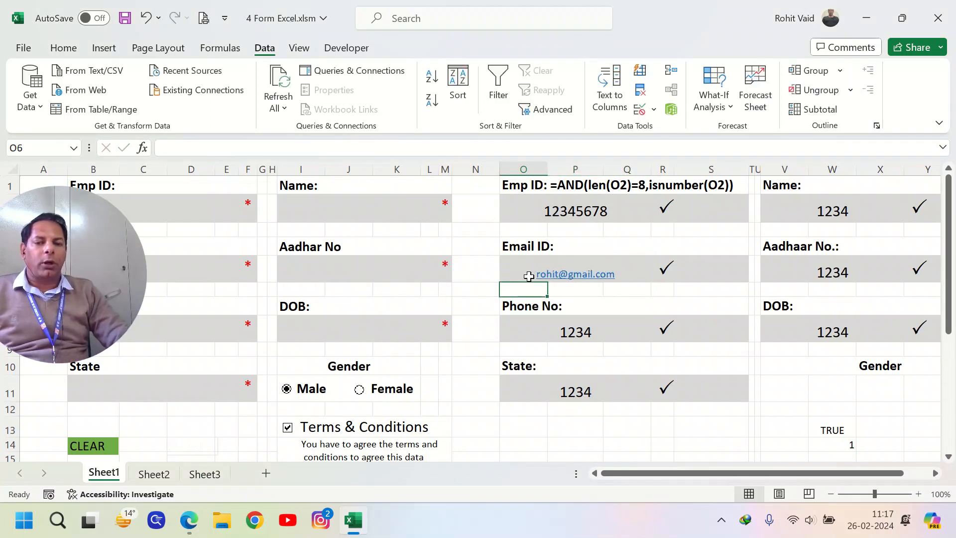
Format the e-mail in O5 left-aligned, vertically centred, at font size 16.
click(510, 264)
click(63, 47)
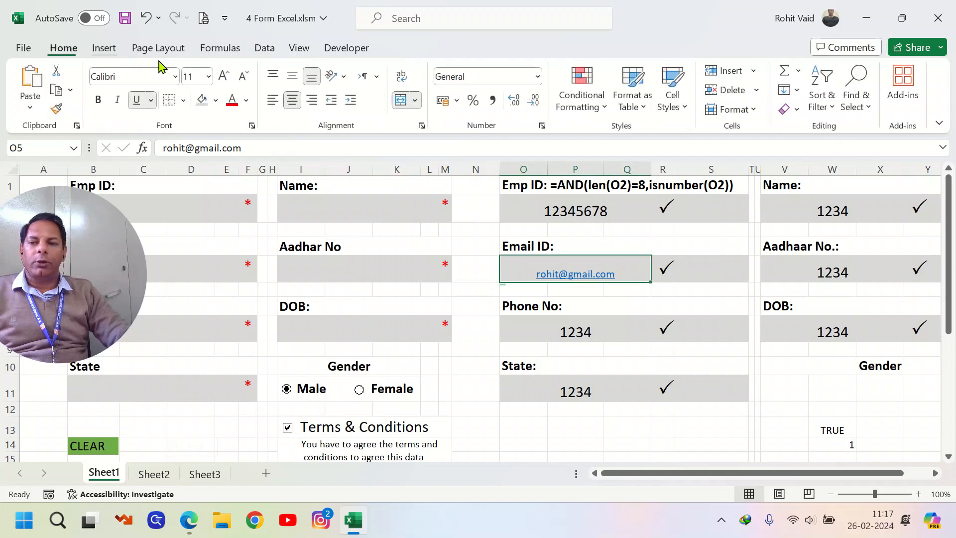
click(272, 100)
click(292, 76)
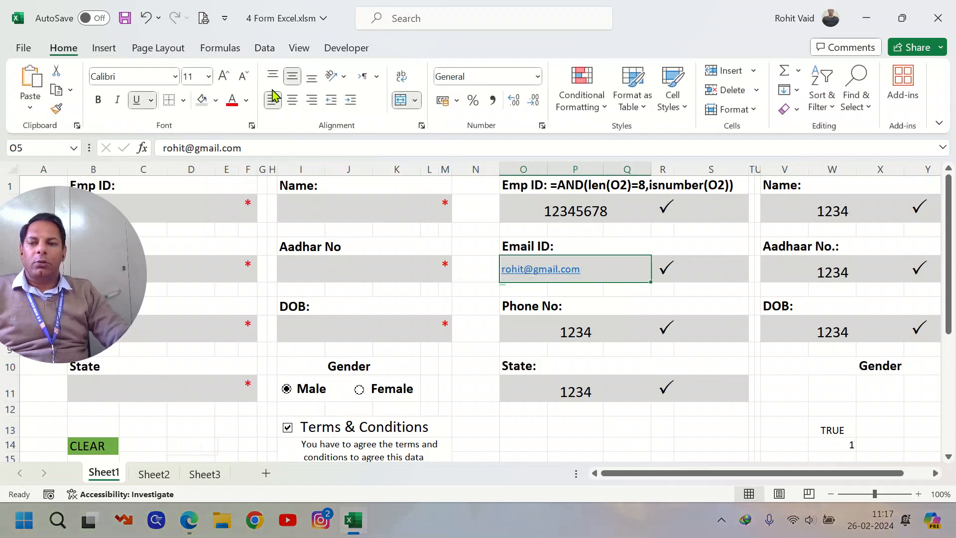
click(224, 76)
click(223, 76)
click(224, 76)
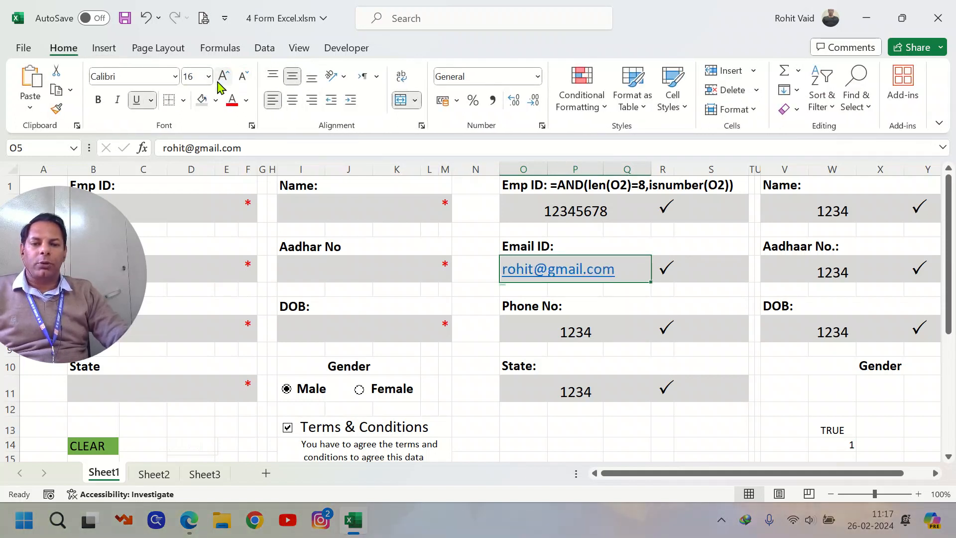
click(563, 329)
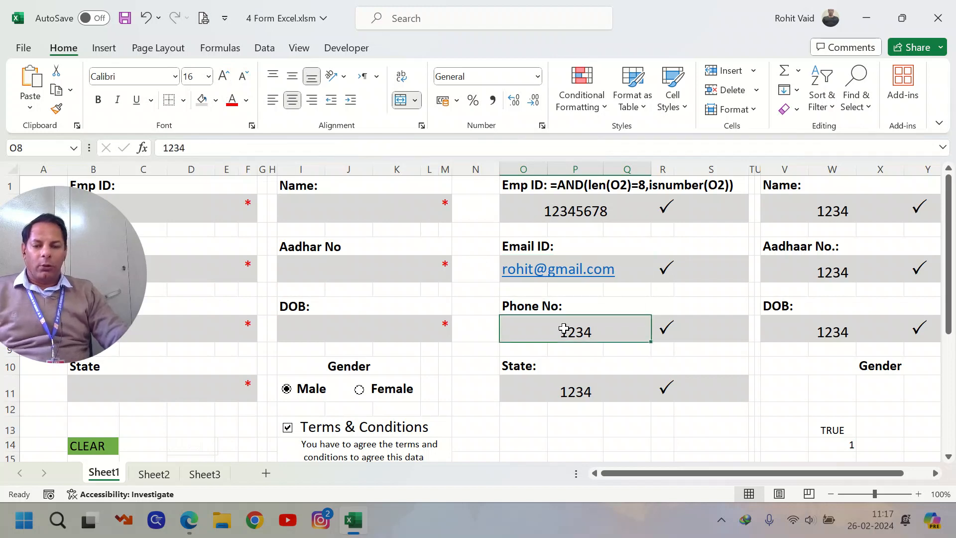
click(262, 49)
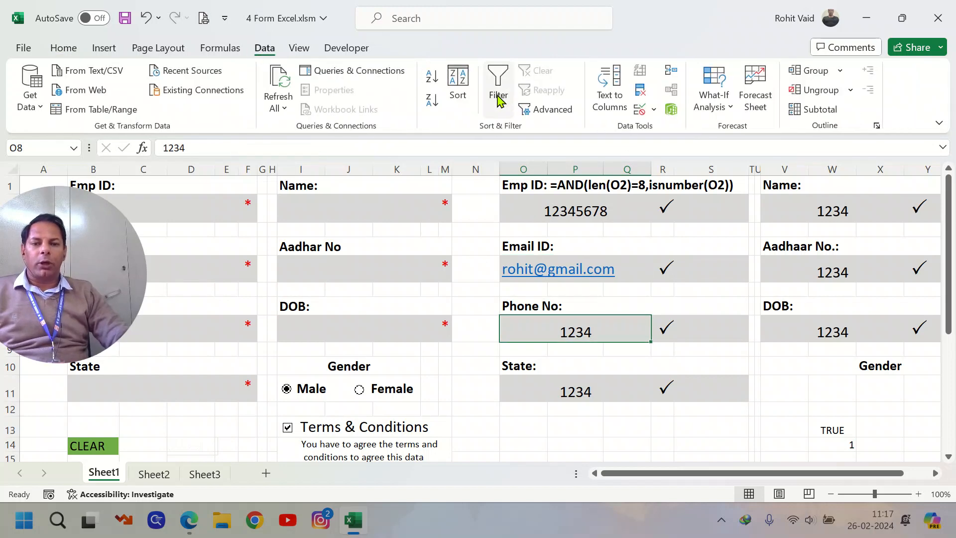
Set Phone No cell O8 to a Custom rule =len($O$8)=10, replacing a mistaken List choice.
click(639, 109)
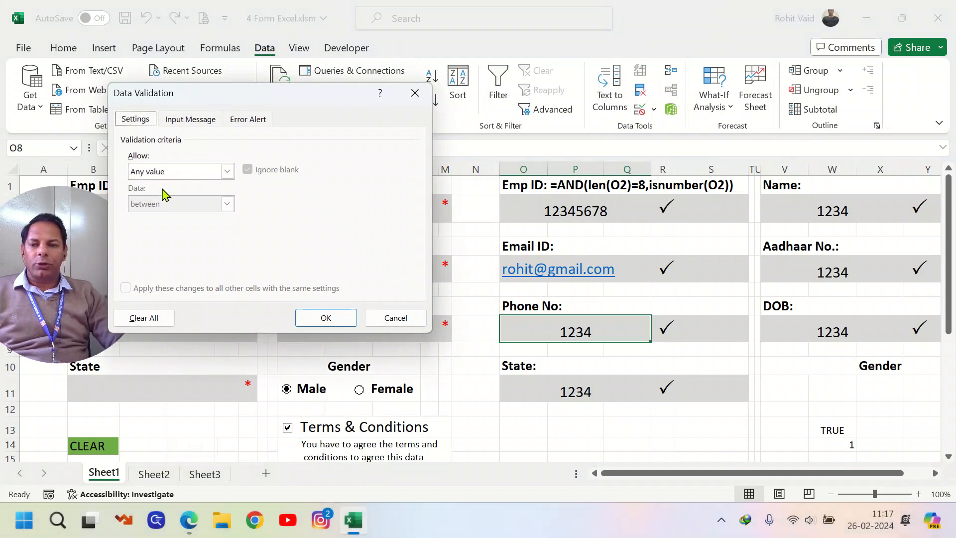
click(167, 171)
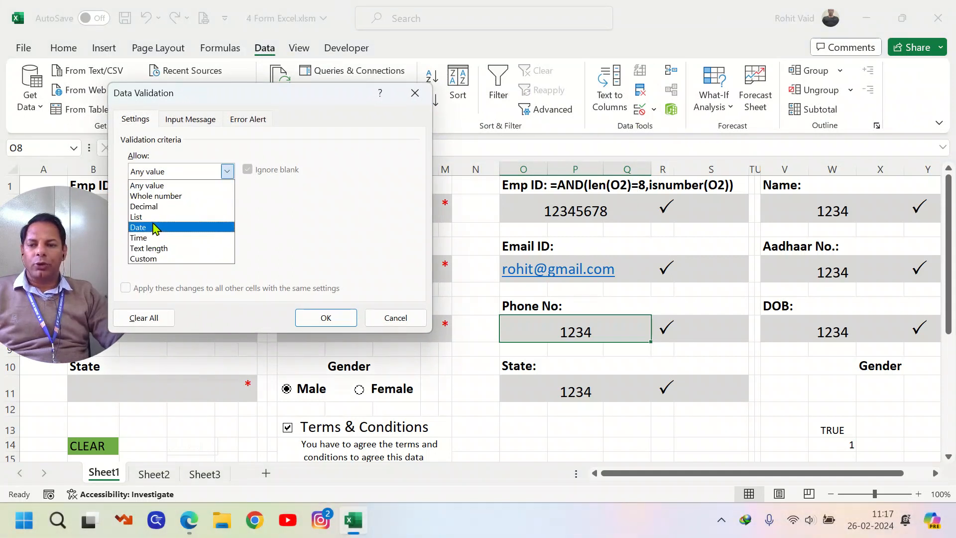
click(152, 218)
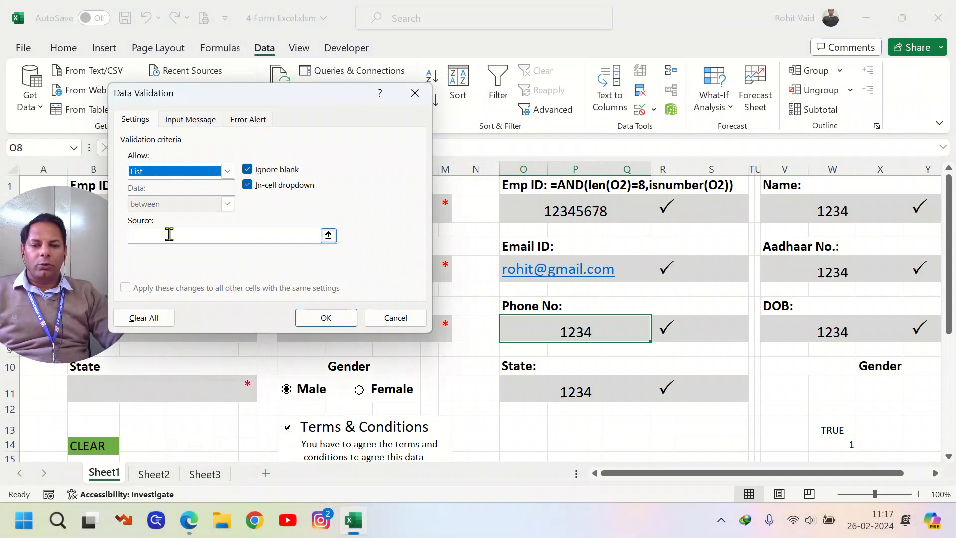
click(170, 234)
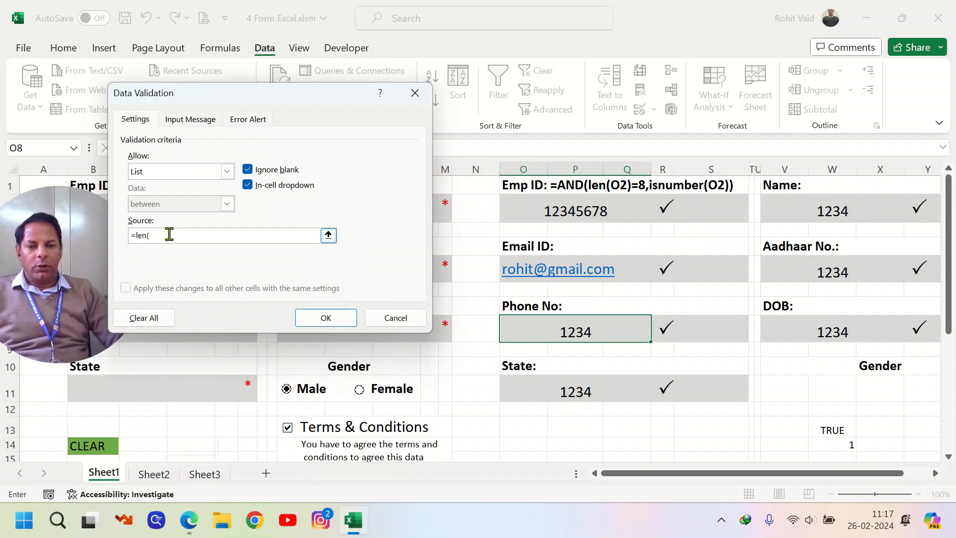
click(563, 324)
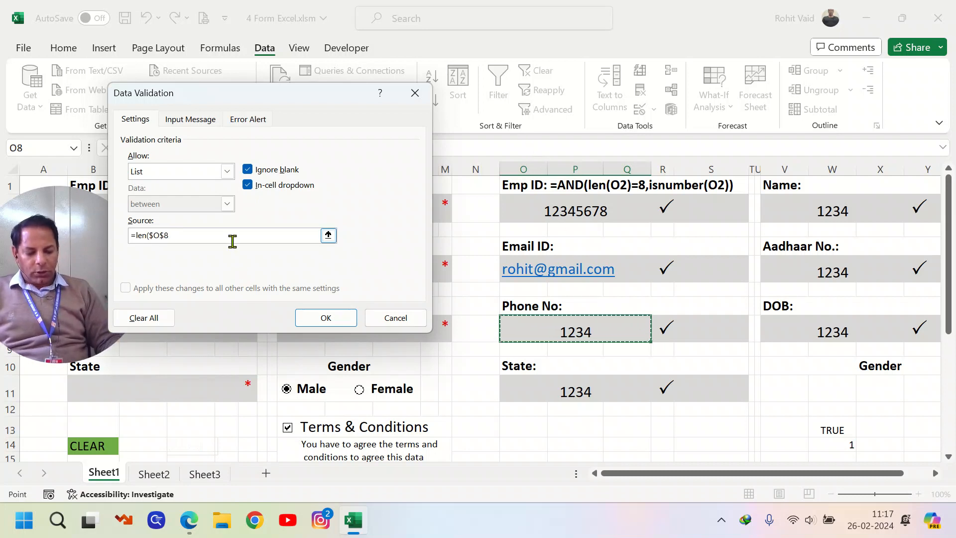
text()=8)
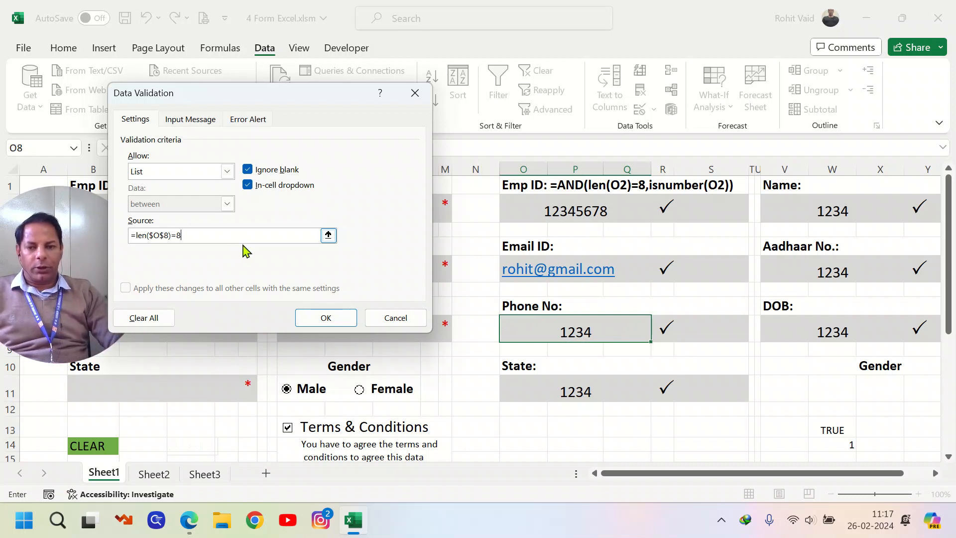
click(247, 119)
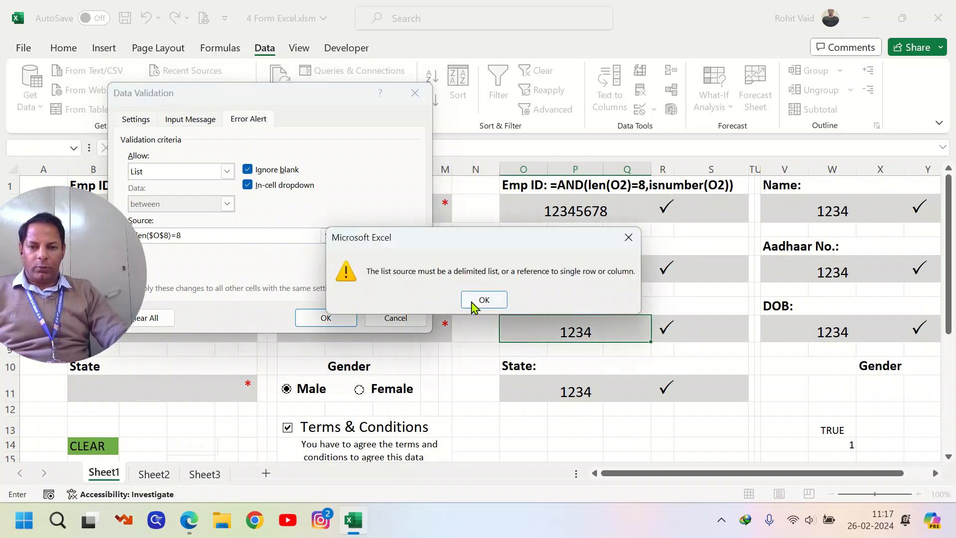
click(473, 301)
click(199, 234)
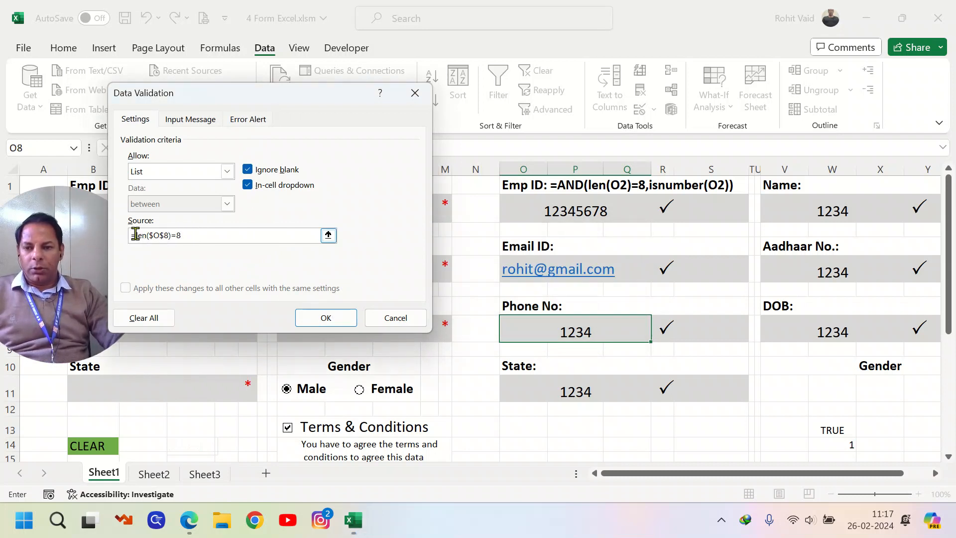
drag(191, 236, 58, 232)
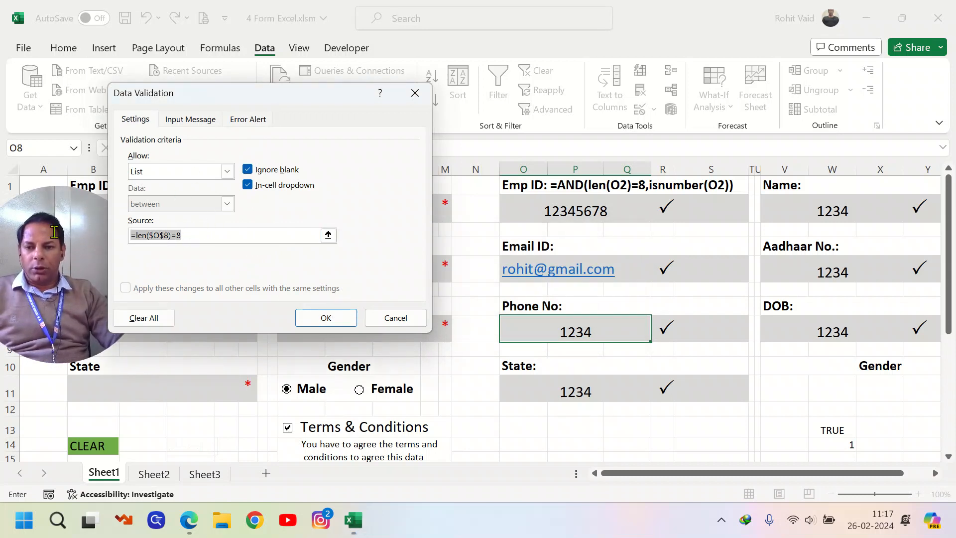
click(227, 171)
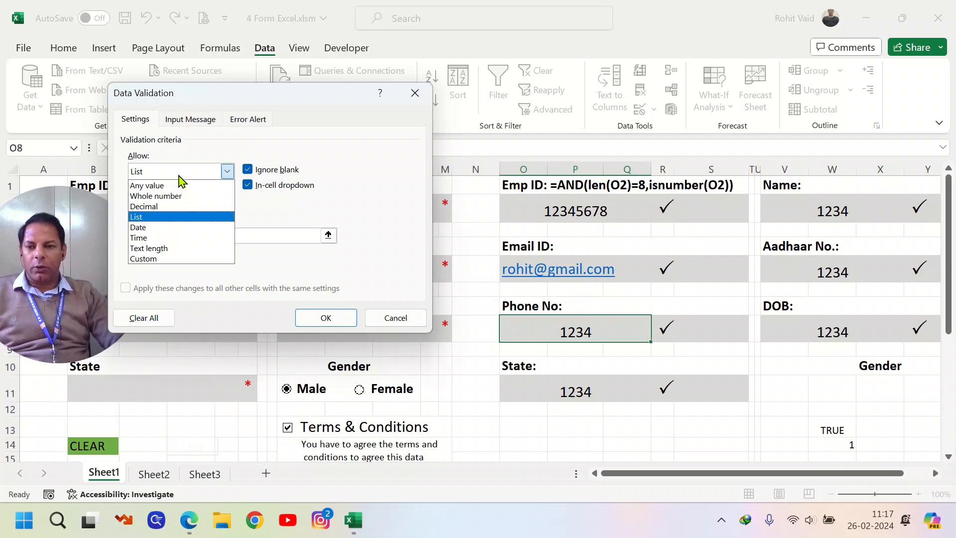
click(151, 258)
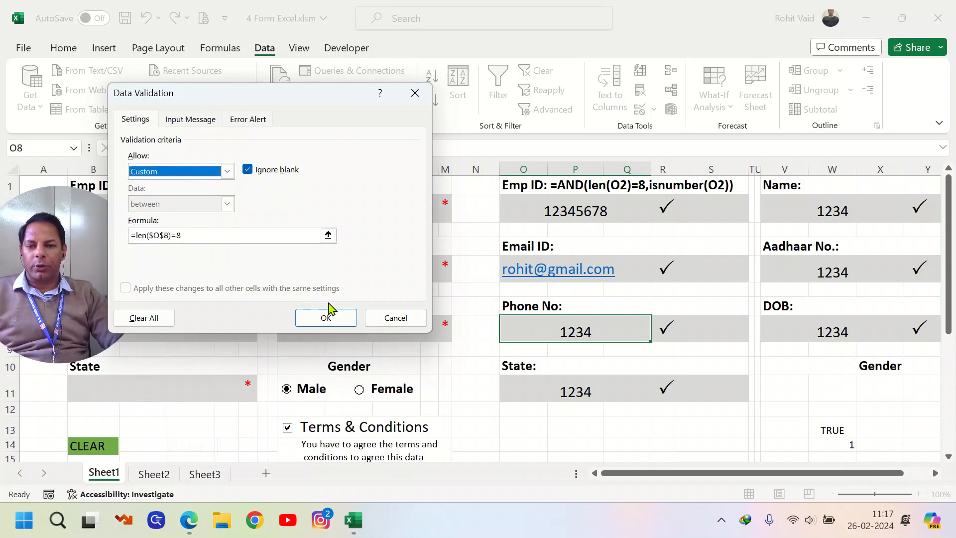
Add the error message 'Phone Number should be 10 Digit in Length' and touch up the formula.
click(258, 119)
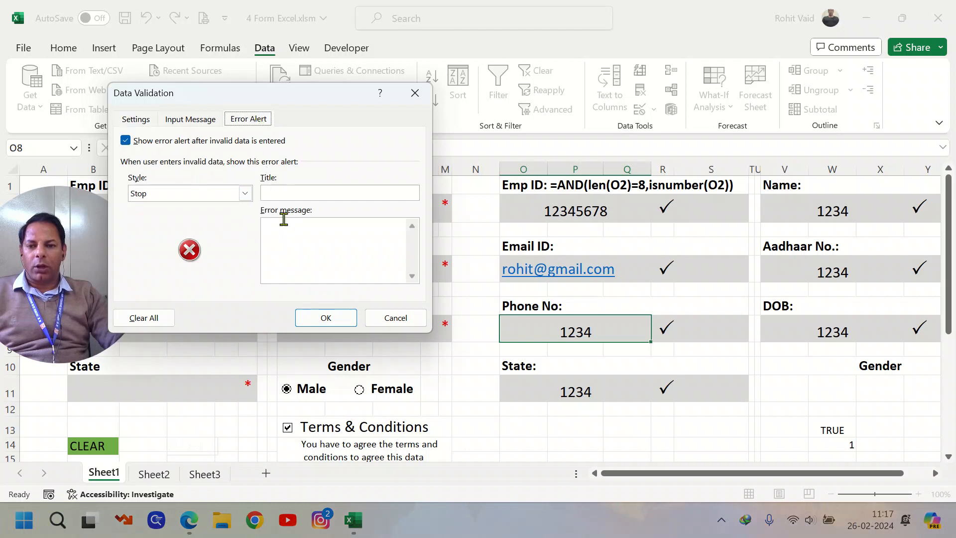
click(295, 234)
text(P)
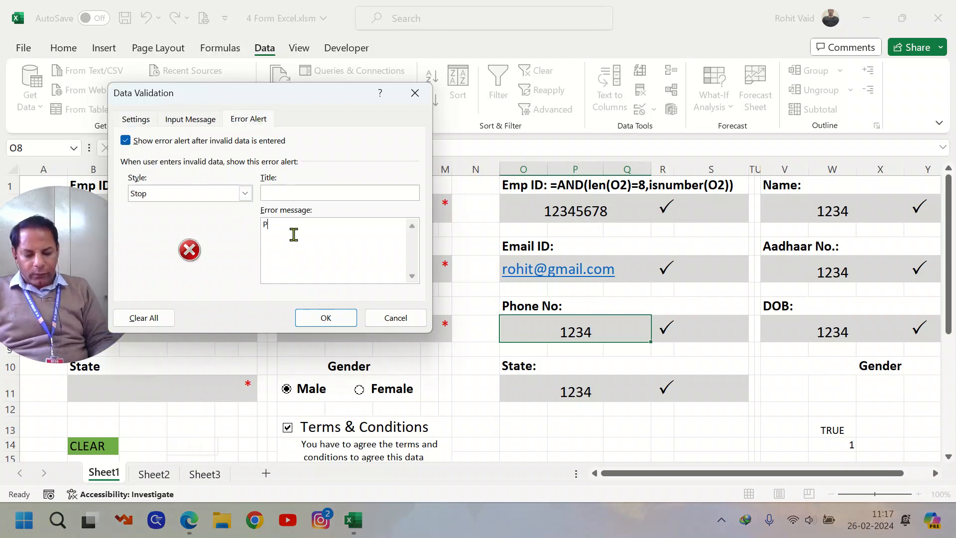
text(hone Num)
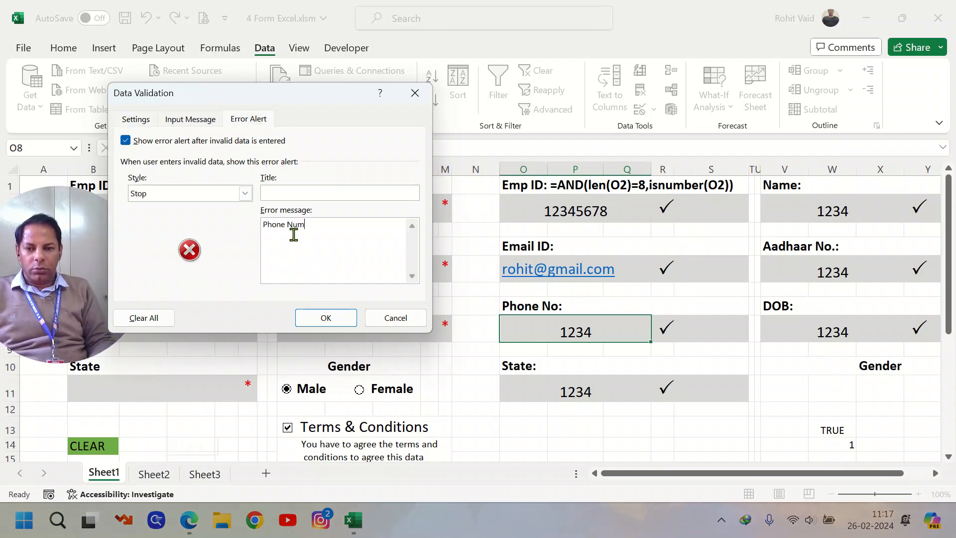
text(ber should )
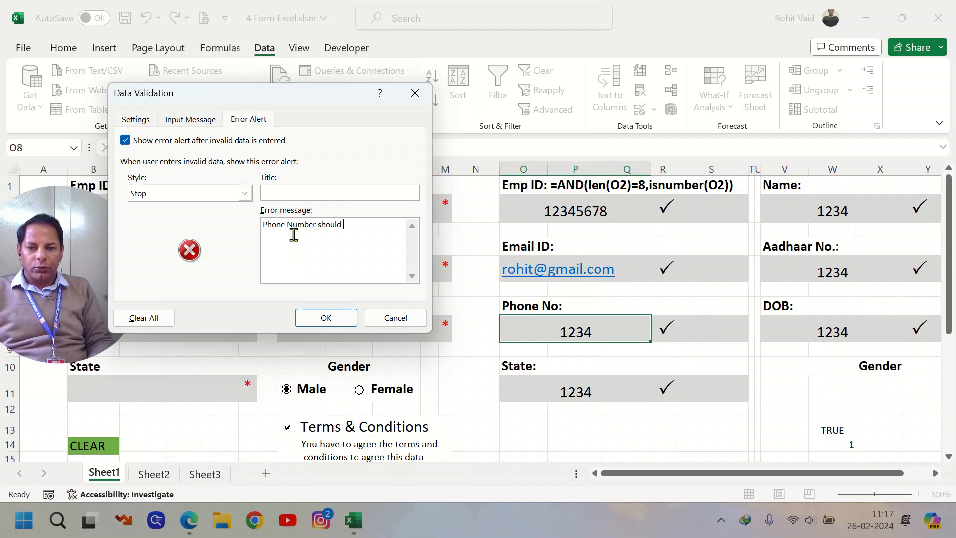
text(be 10 )
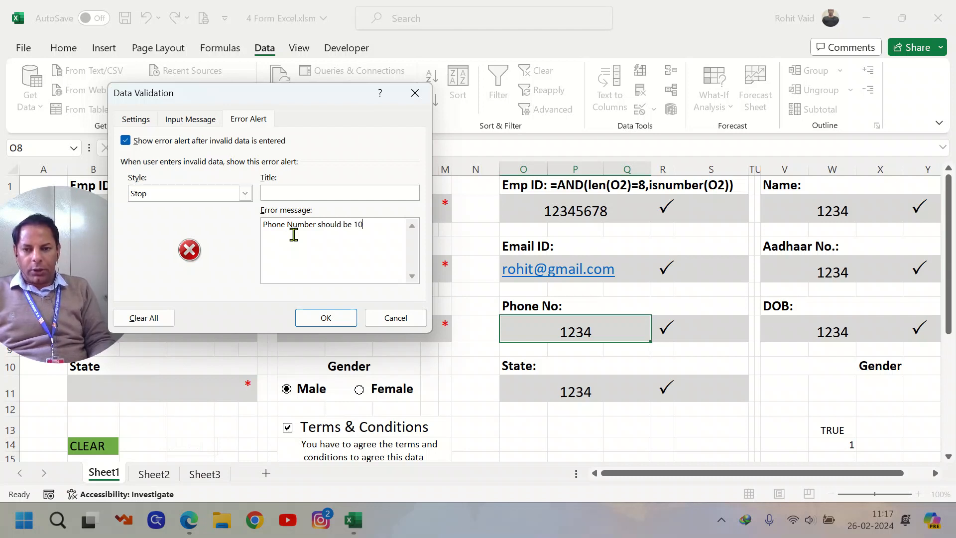
text(Digit in Length)
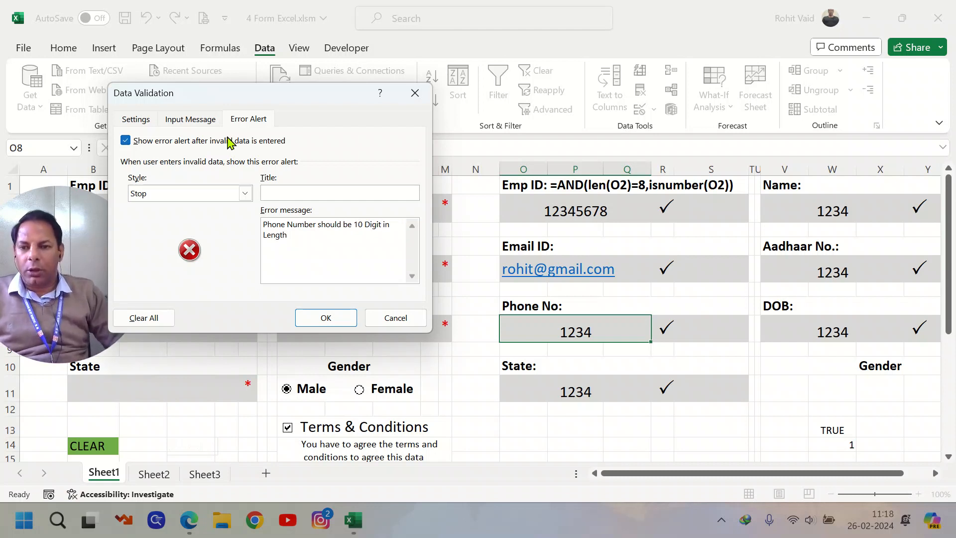
click(137, 121)
click(180, 235)
text(8)=10)
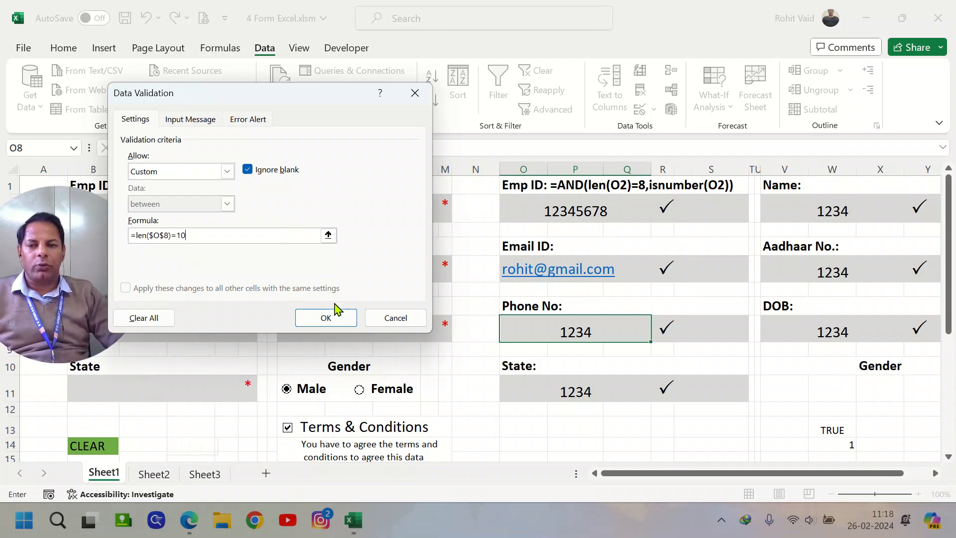
click(337, 319)
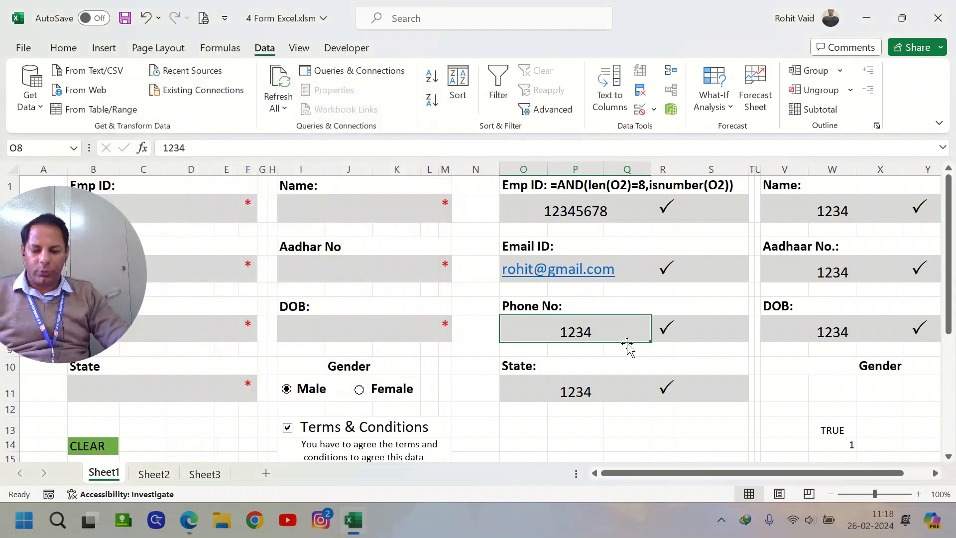
text(324)
key(Return)
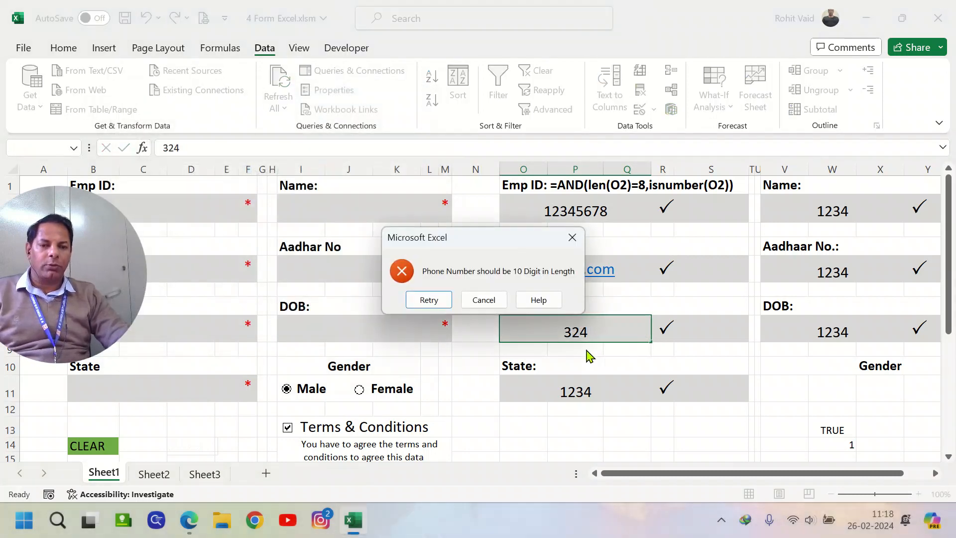
click(483, 299)
text(1)
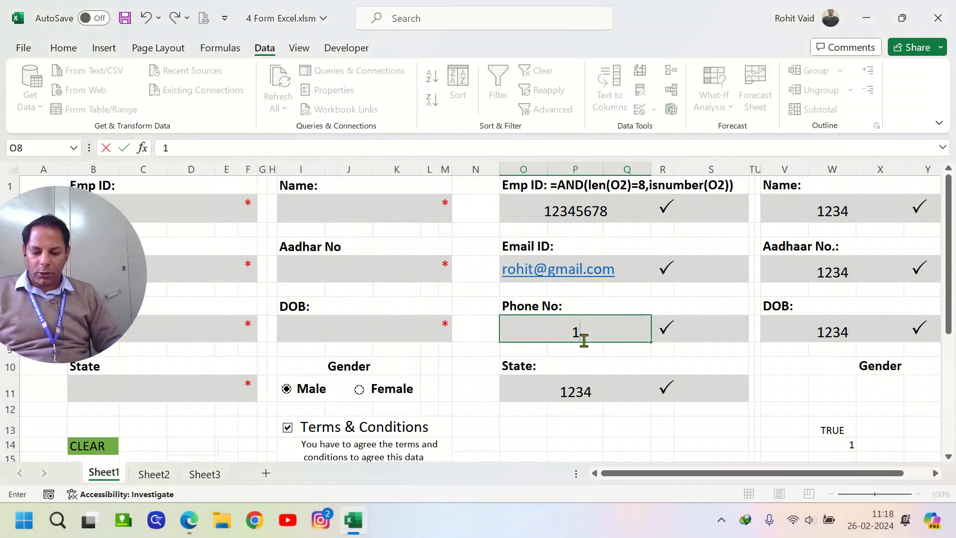
text(234567890)
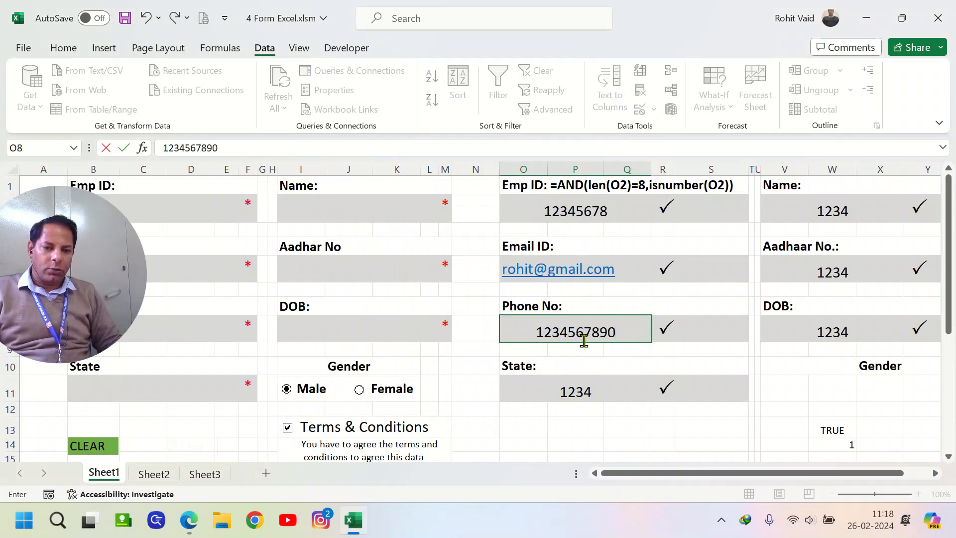
key(Return)
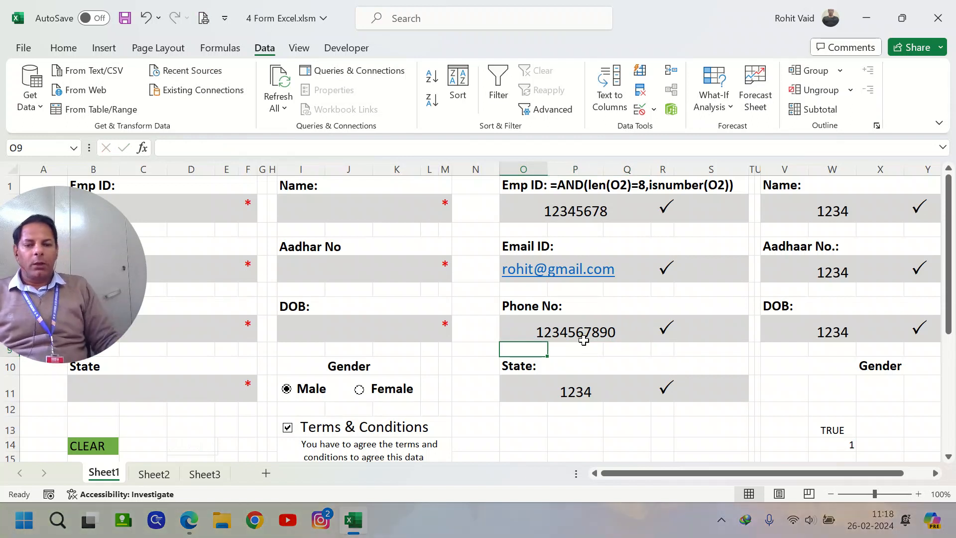
click(582, 387)
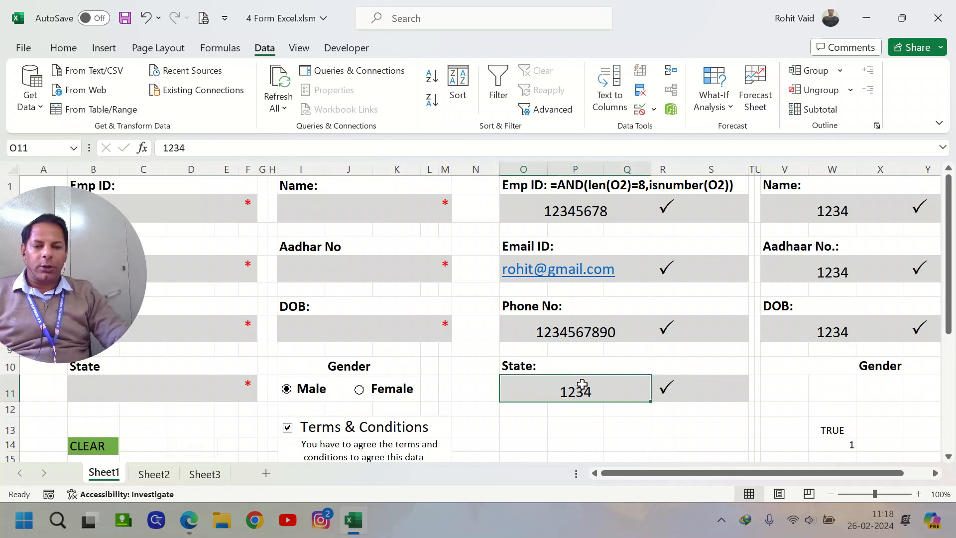
Give O11 a List validation with source Haryana,Punjab,Bihar,UP.
click(642, 110)
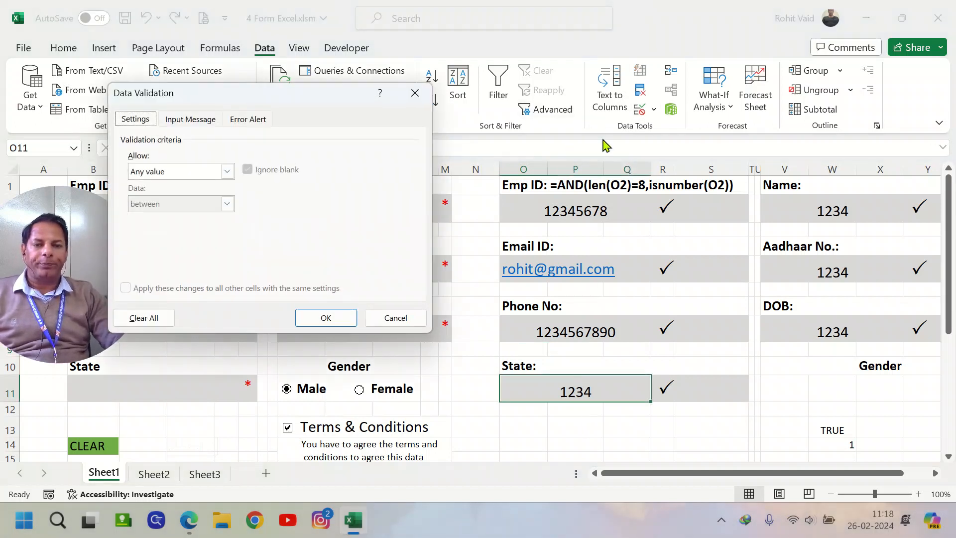
click(194, 172)
click(181, 218)
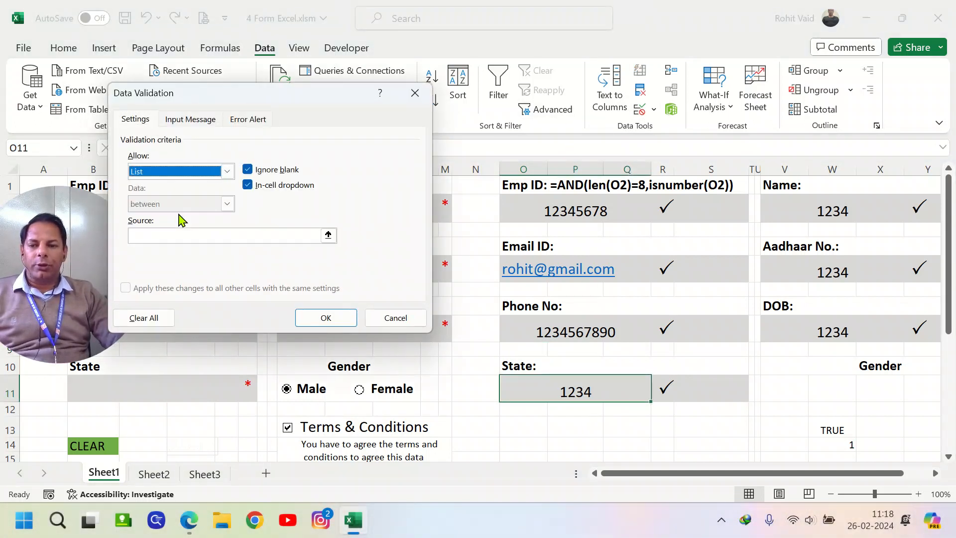
click(171, 236)
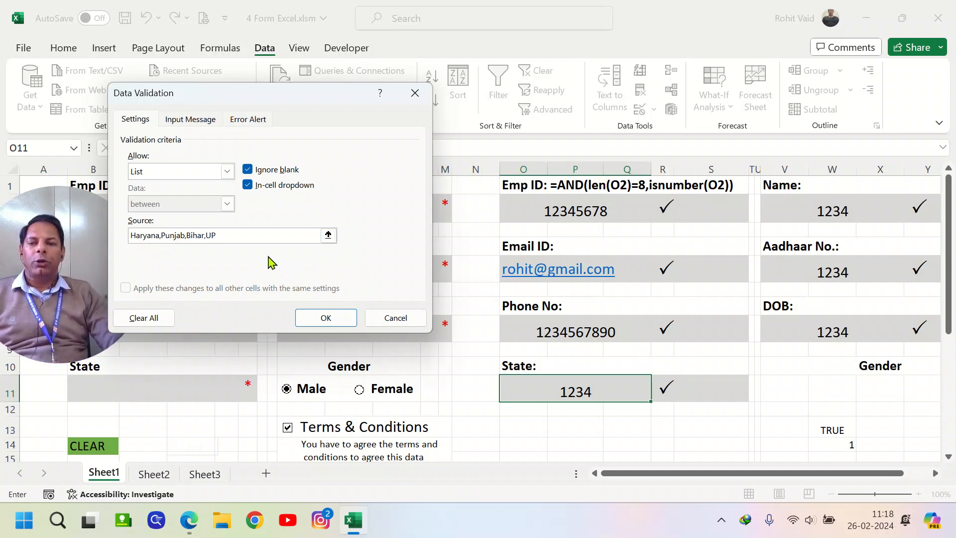
click(324, 318)
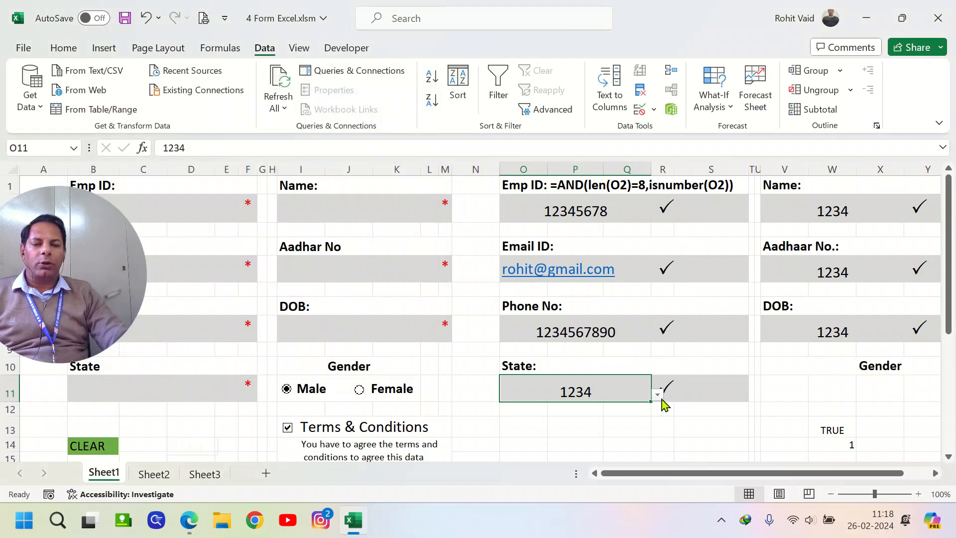
Choose Punjab from the O11 dropdown and make it bold at font size 18.
click(657, 396)
click(580, 428)
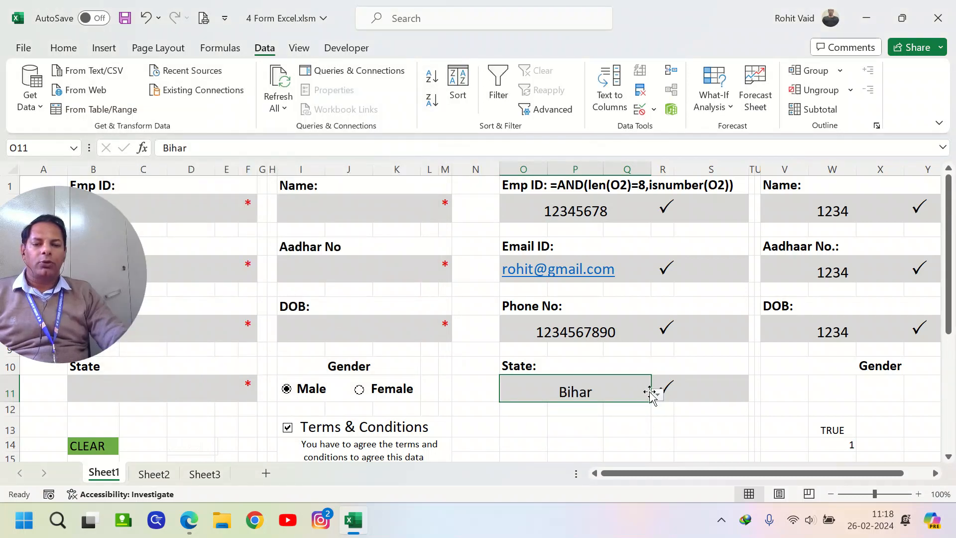
click(657, 394)
click(577, 418)
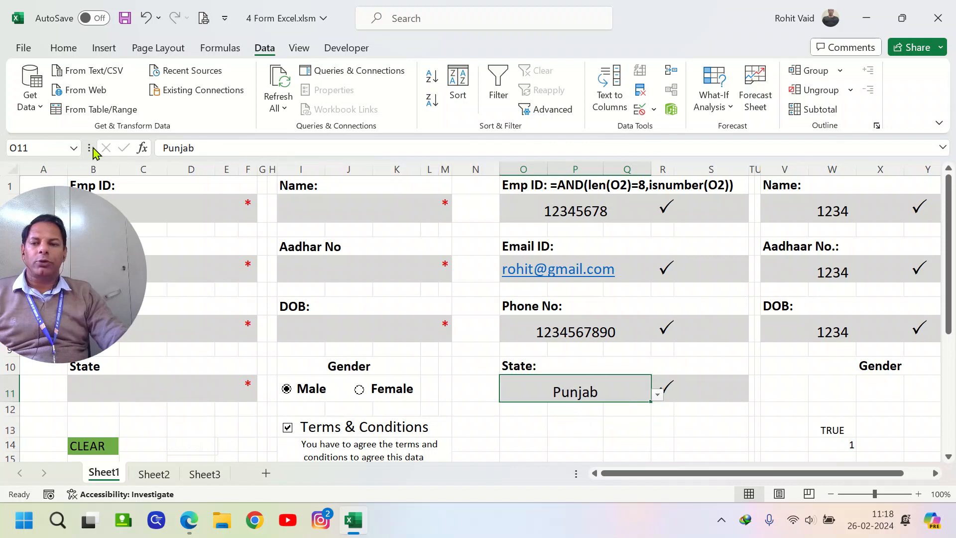
click(63, 49)
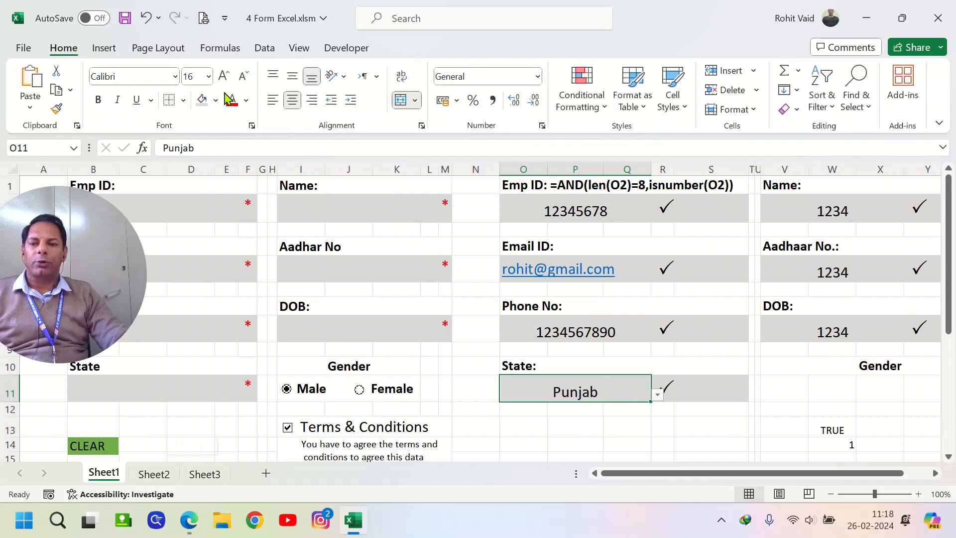
click(224, 78)
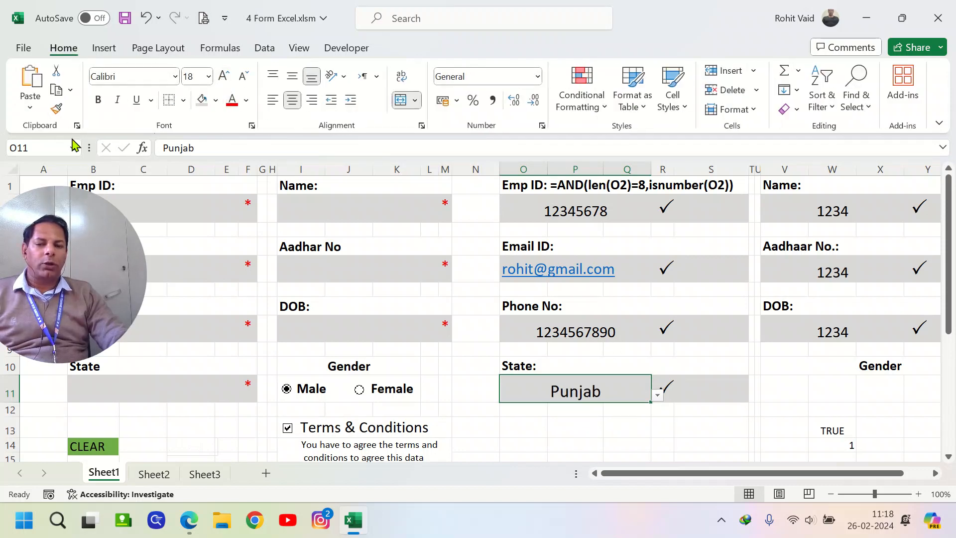
click(98, 100)
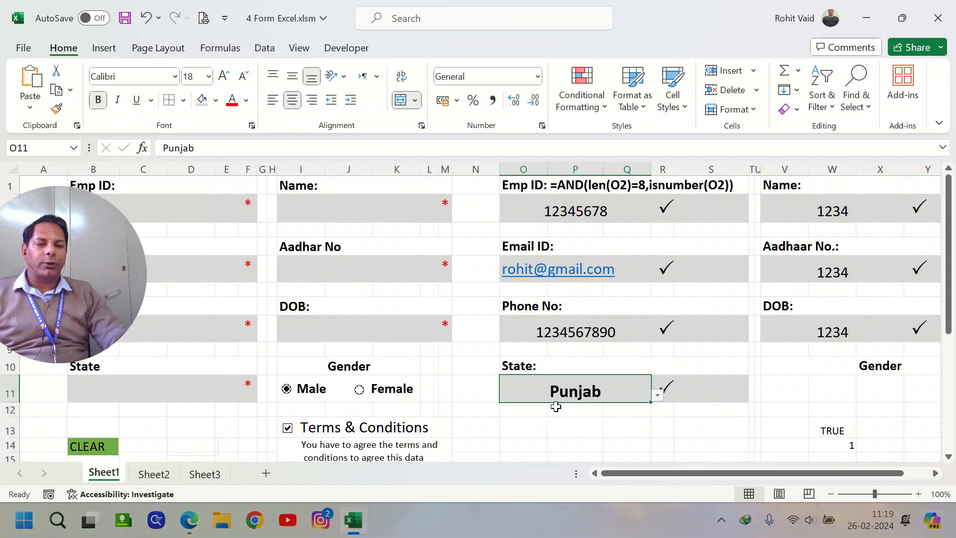
Replace 1234 in the Name cell V2 with the person's full name.
click(852, 210)
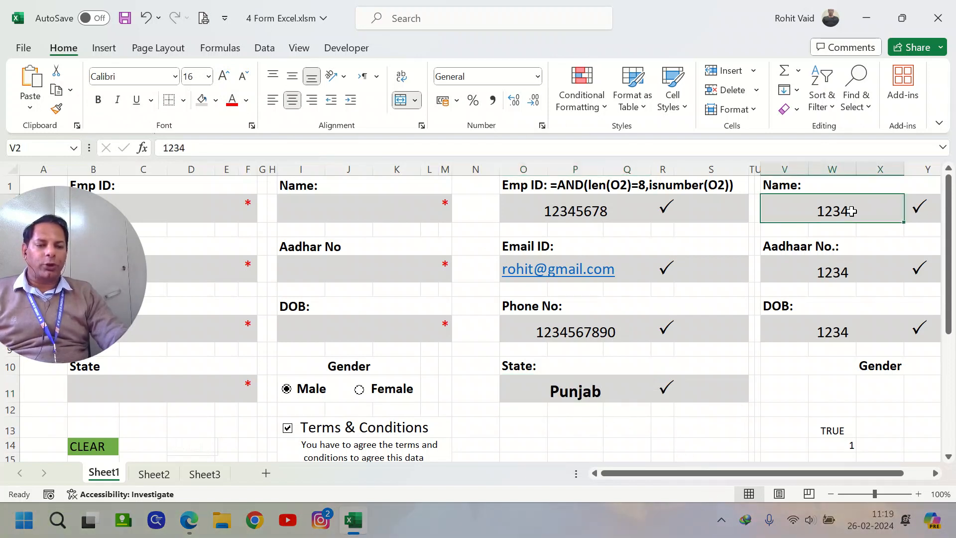
key(Delete)
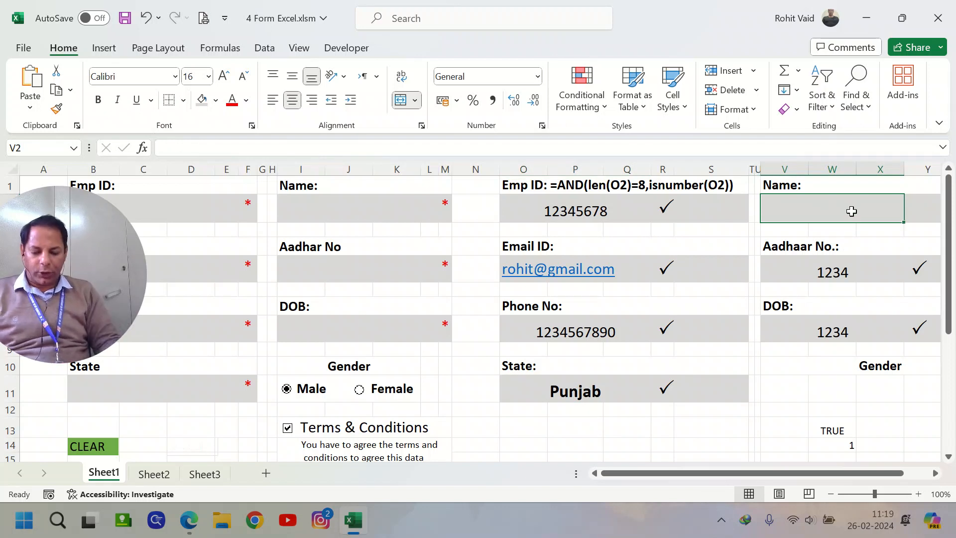
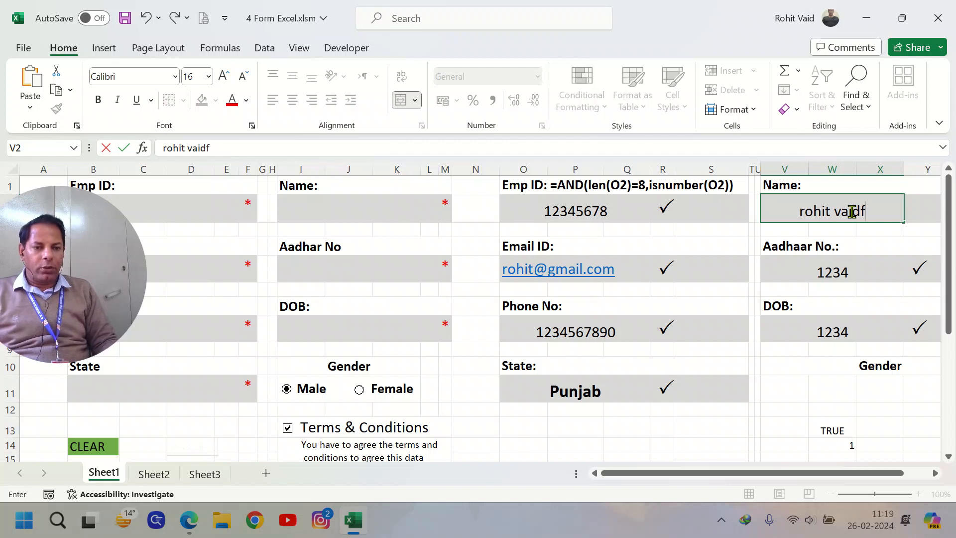
key(Return)
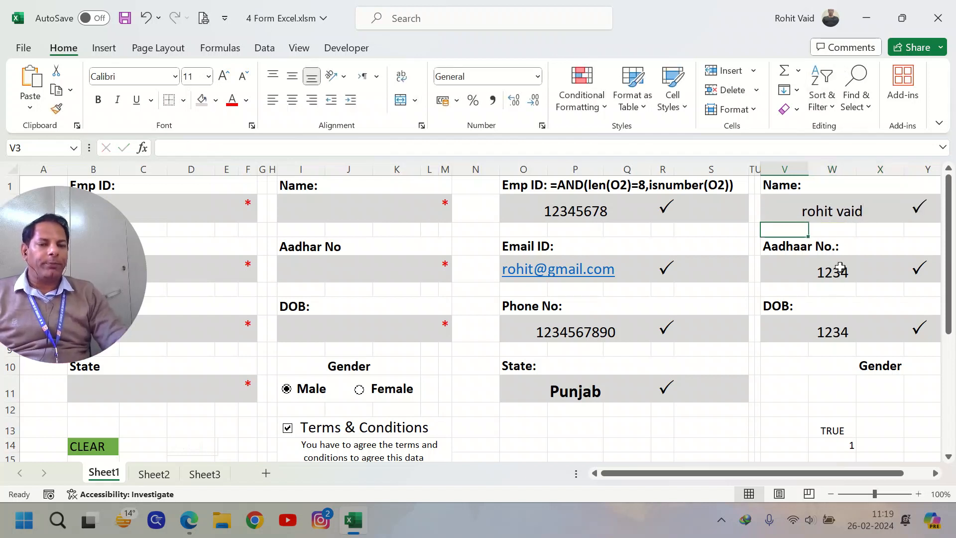
click(833, 264)
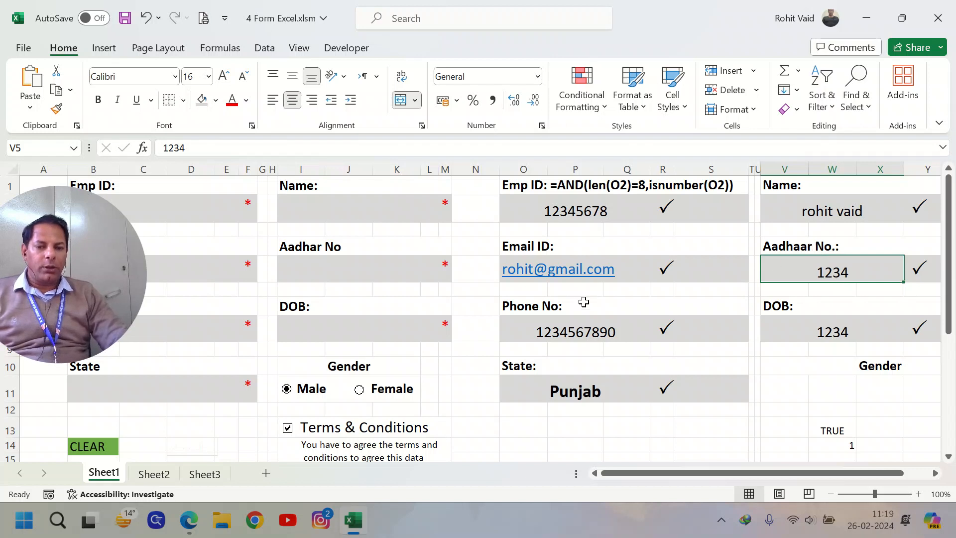
Give the Aadhaar cell V5 a Custom validation formula =len(V5)=12.
click(538, 324)
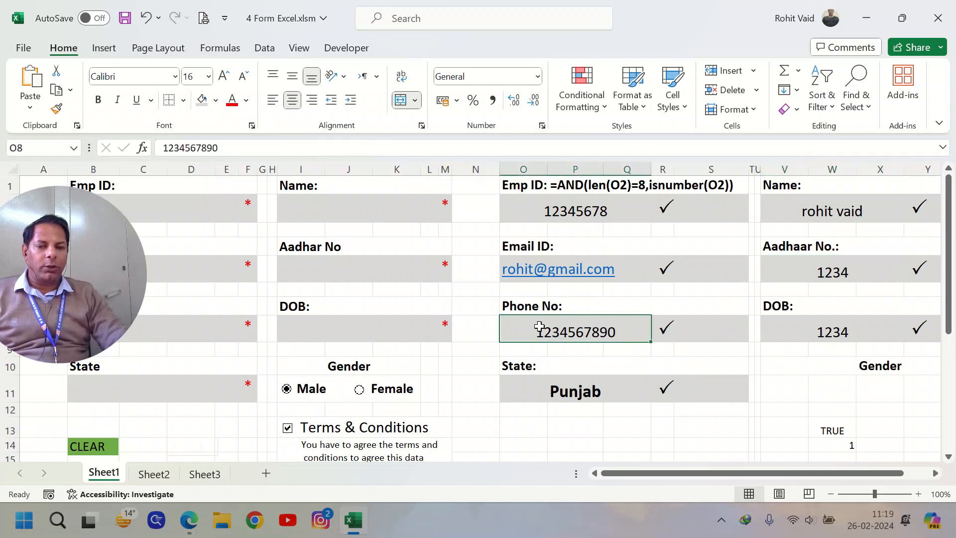
click(786, 263)
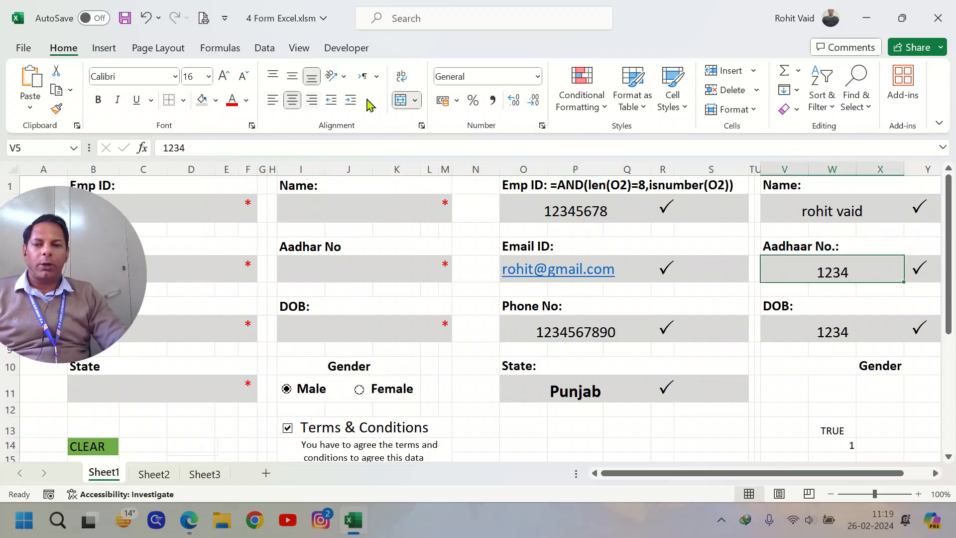
click(265, 50)
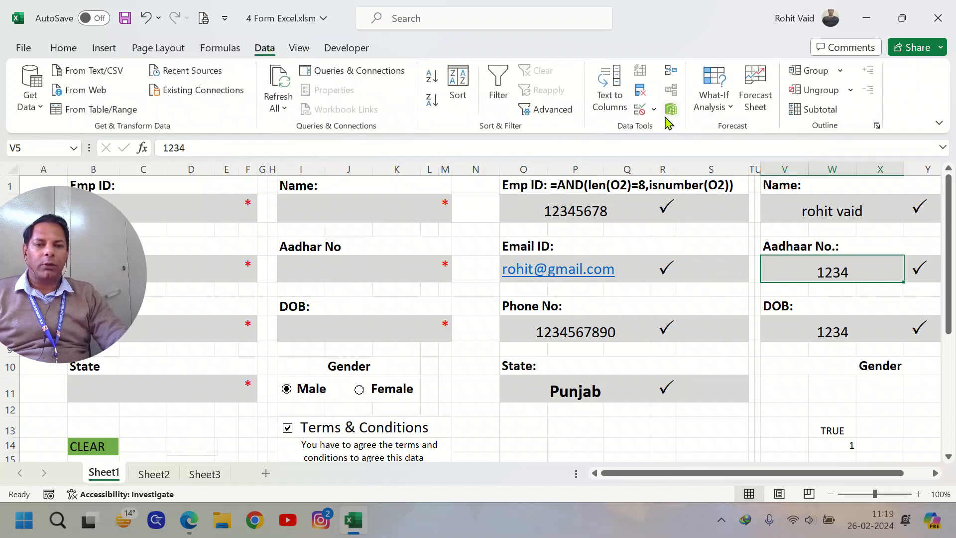
click(642, 116)
click(171, 172)
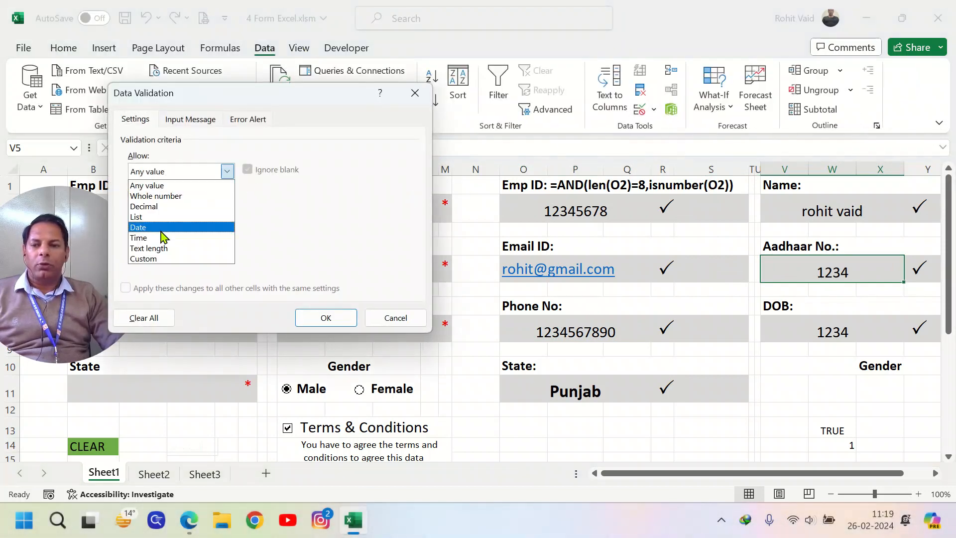
click(161, 259)
click(182, 234)
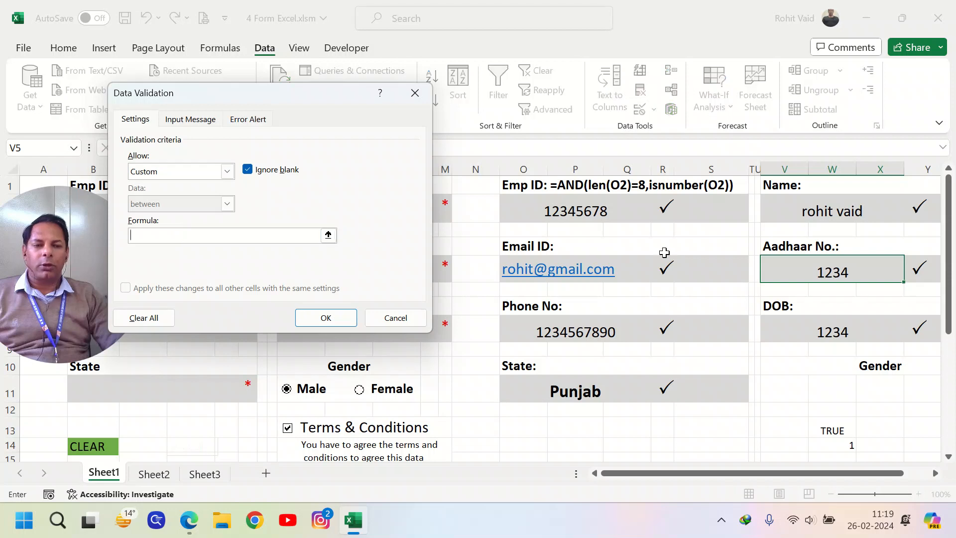
text(=V)
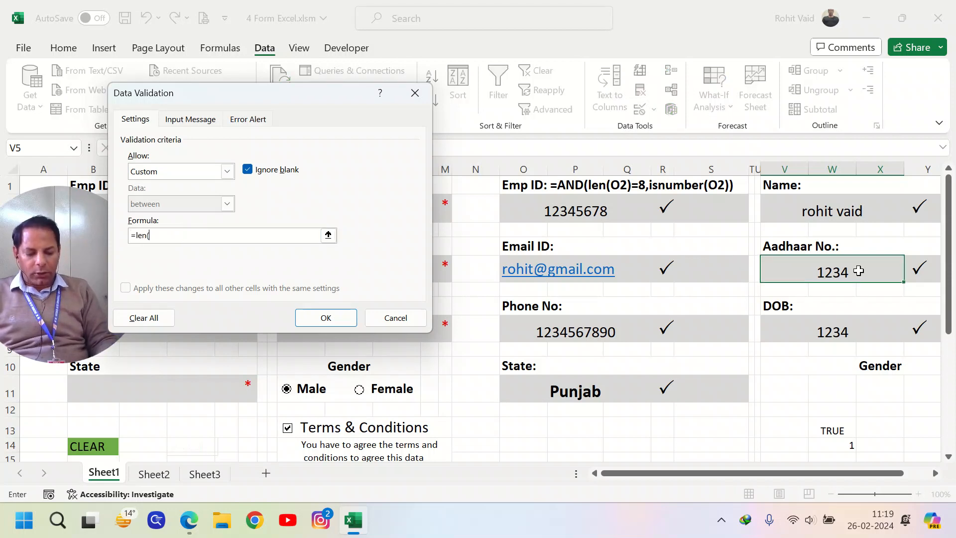
text(en()
click(858, 270)
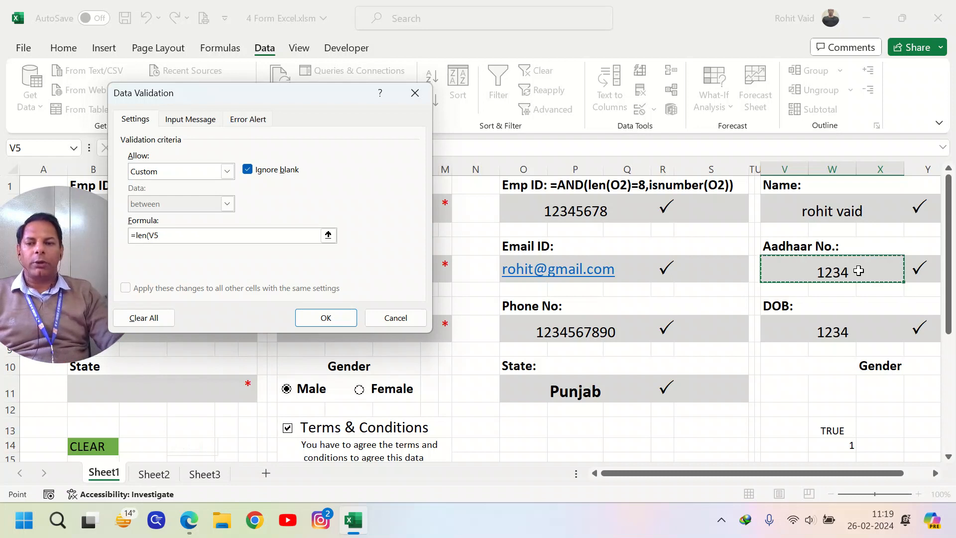
text())
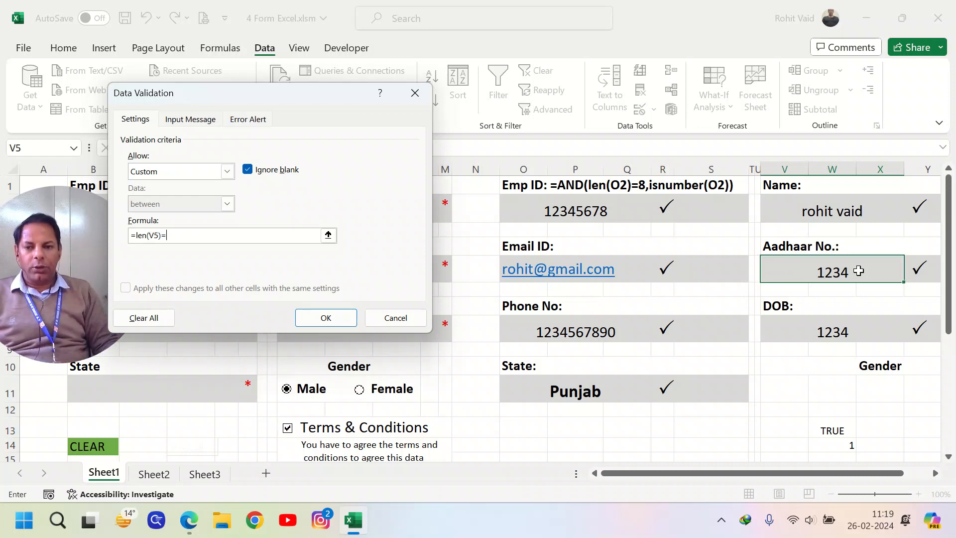
text(=12)
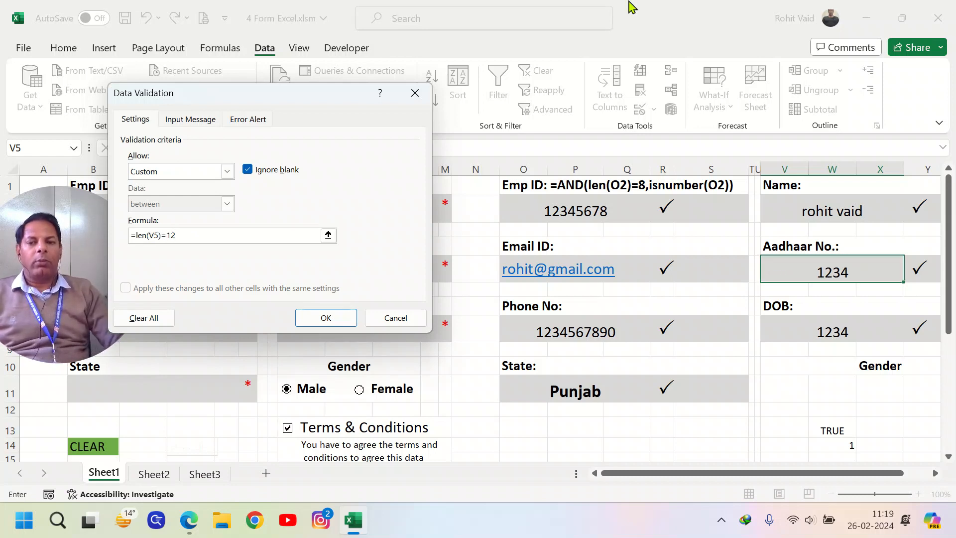
Add an error alert titled 'Message' reading 'Please input 12 Digit Aadhaar Number' and save.
click(249, 120)
click(345, 222)
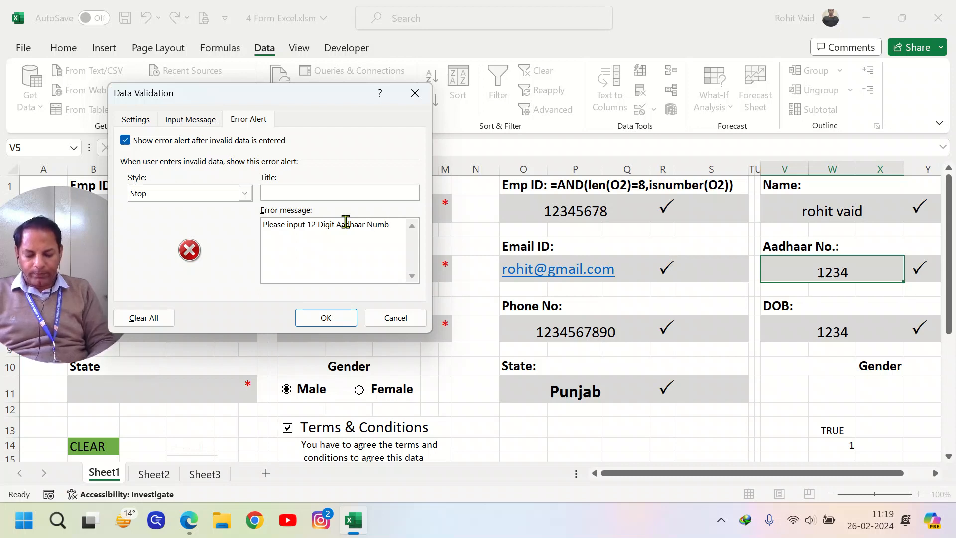
click(336, 192)
text(Message)
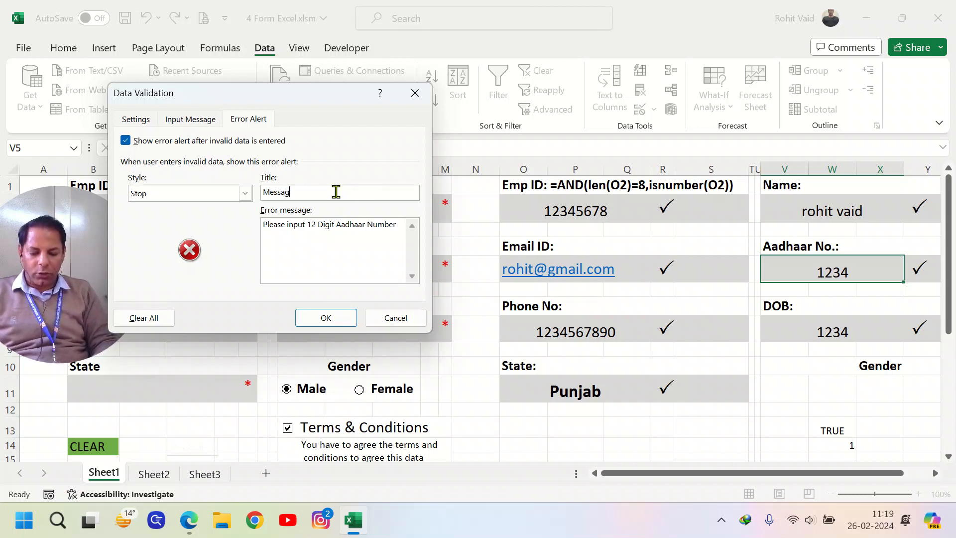
click(327, 319)
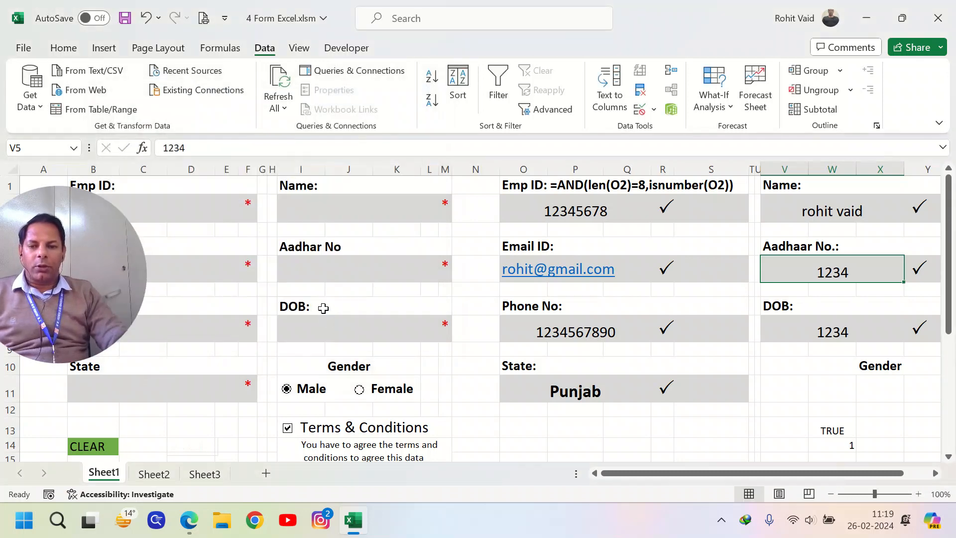
right_click(818, 269)
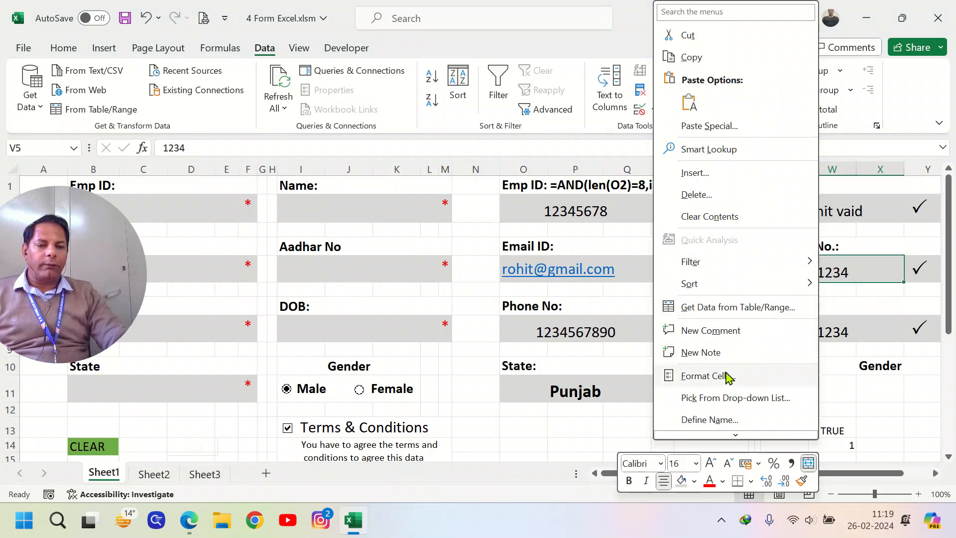
click(727, 377)
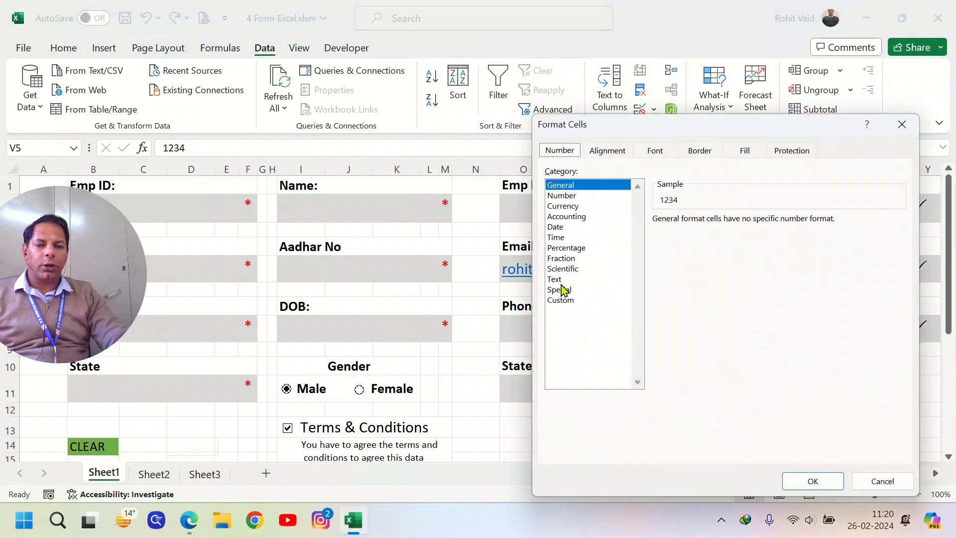
click(560, 279)
click(562, 301)
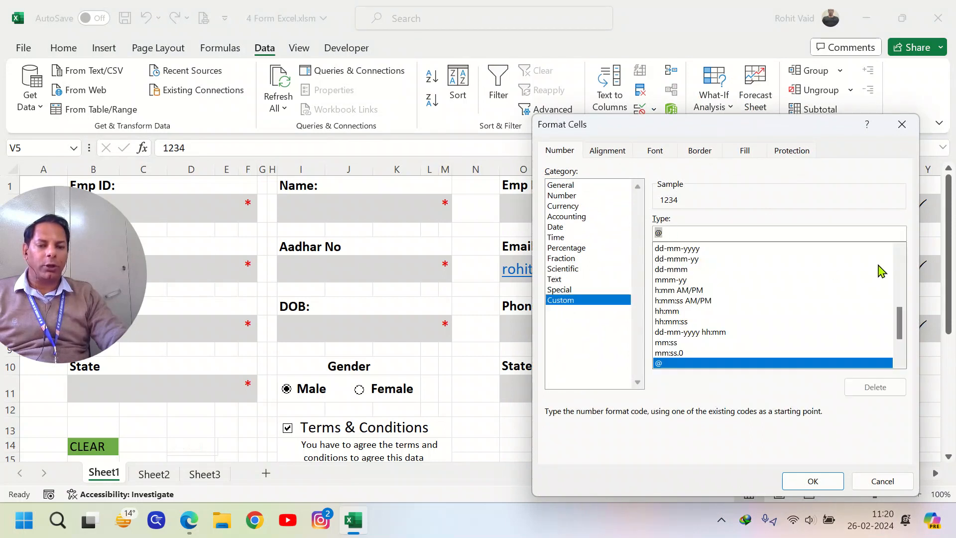
text(0000-0000-0000)
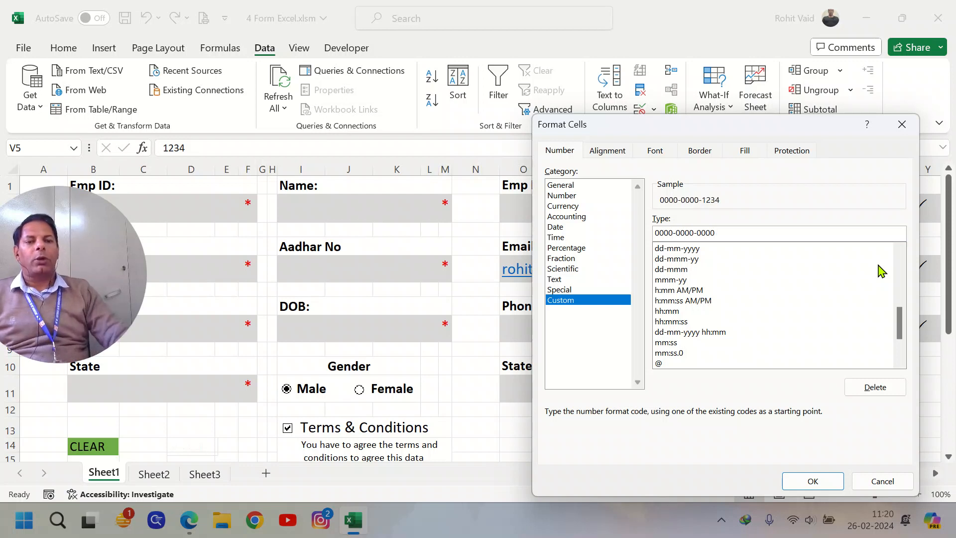
click(812, 481)
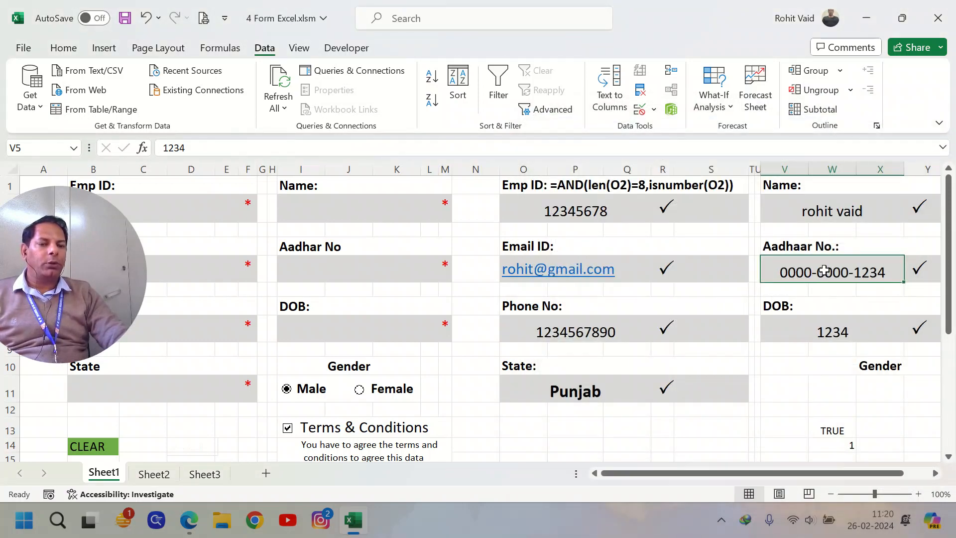
text(2345)
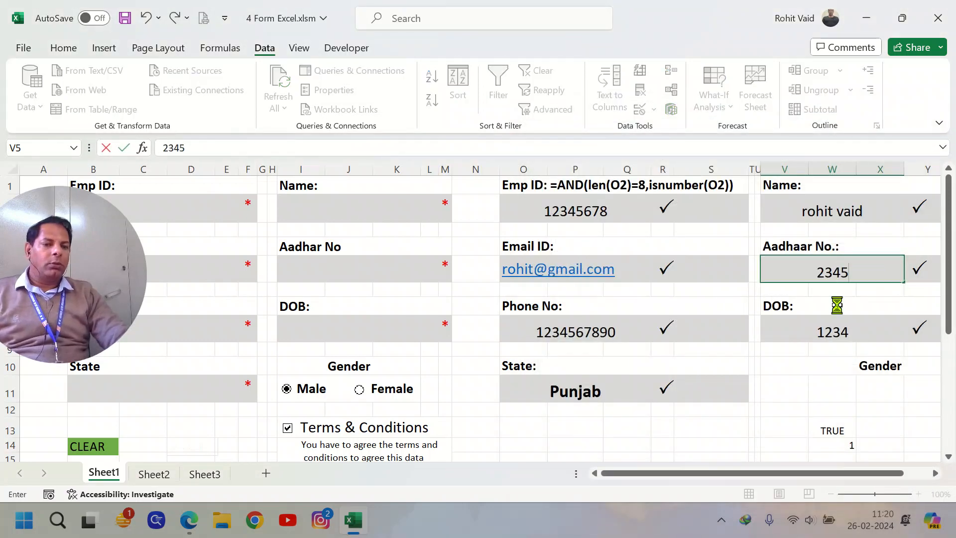
key(Return)
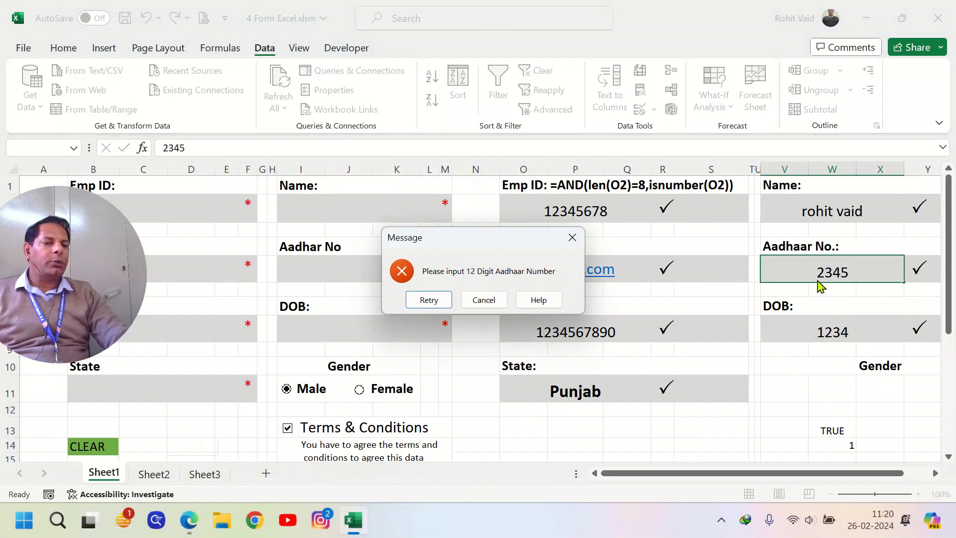
click(483, 300)
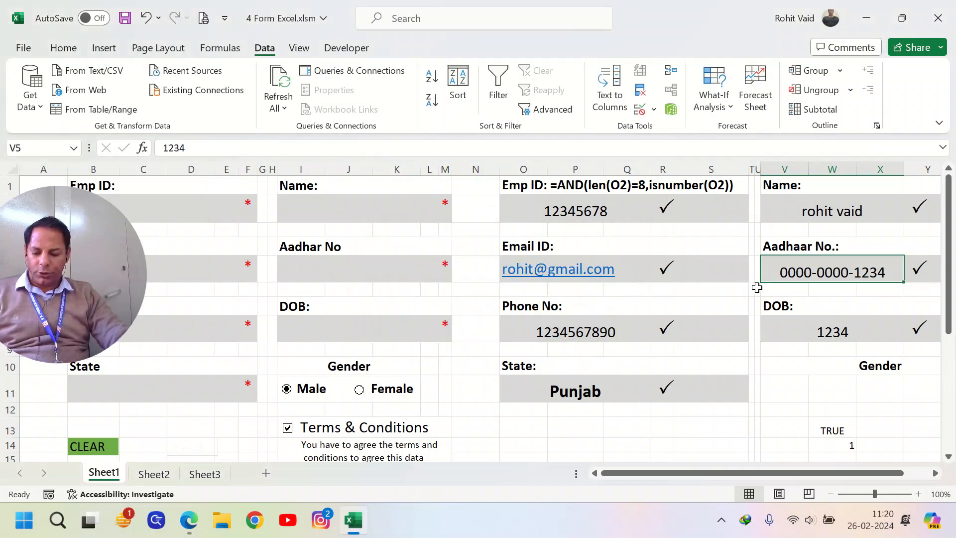
text(12345678)
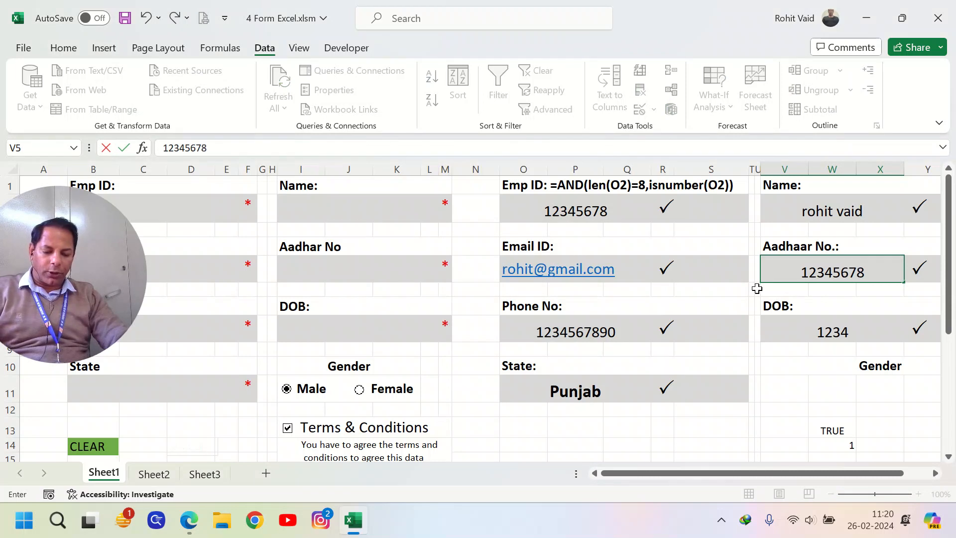
text(9012)
click(857, 389)
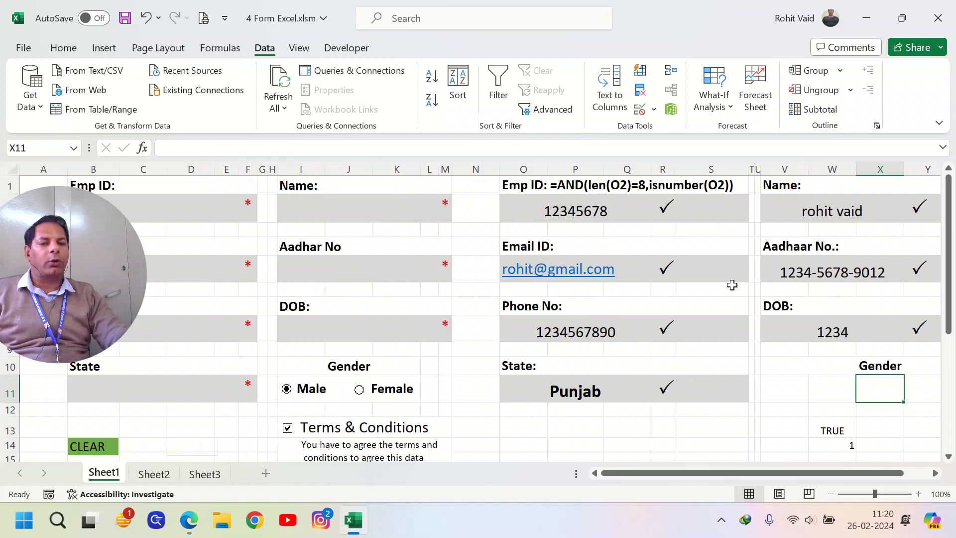
click(789, 330)
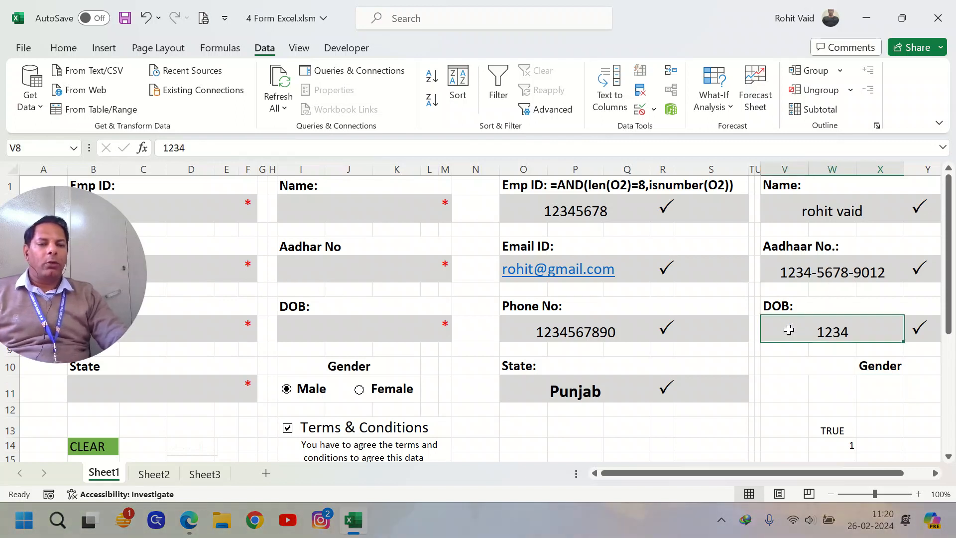
Restrict V8 to dates between 1-1-1990 and 31-12-2000, then type test date 12-12-2001.
click(639, 109)
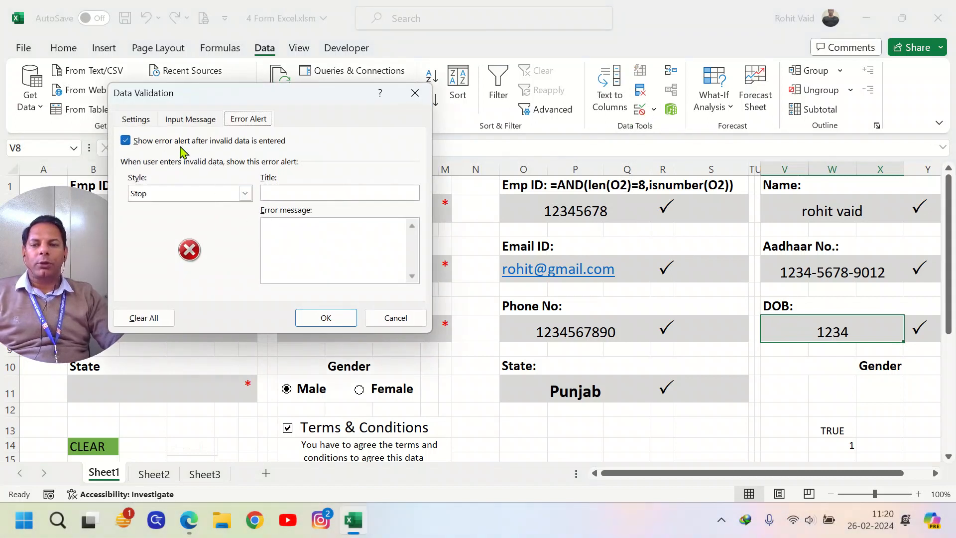
click(143, 120)
click(189, 172)
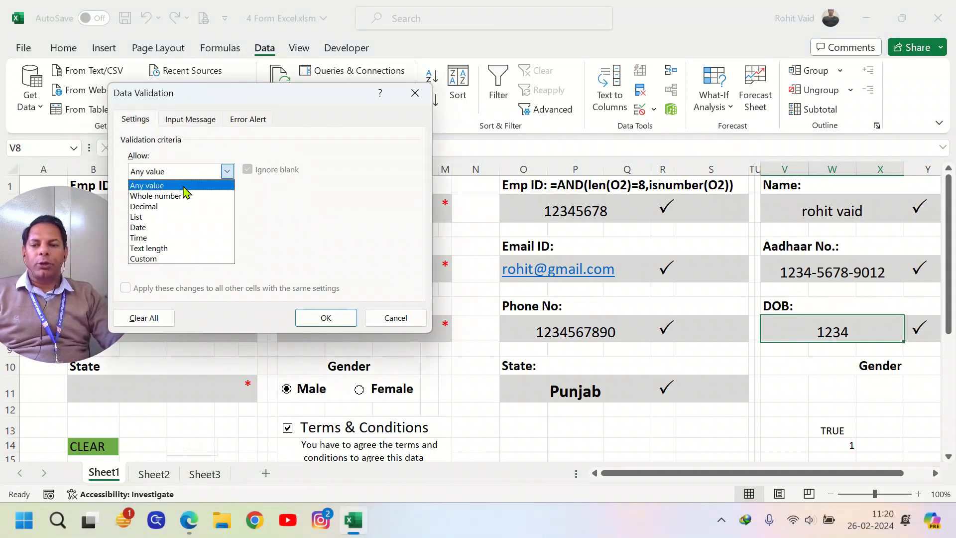
click(159, 230)
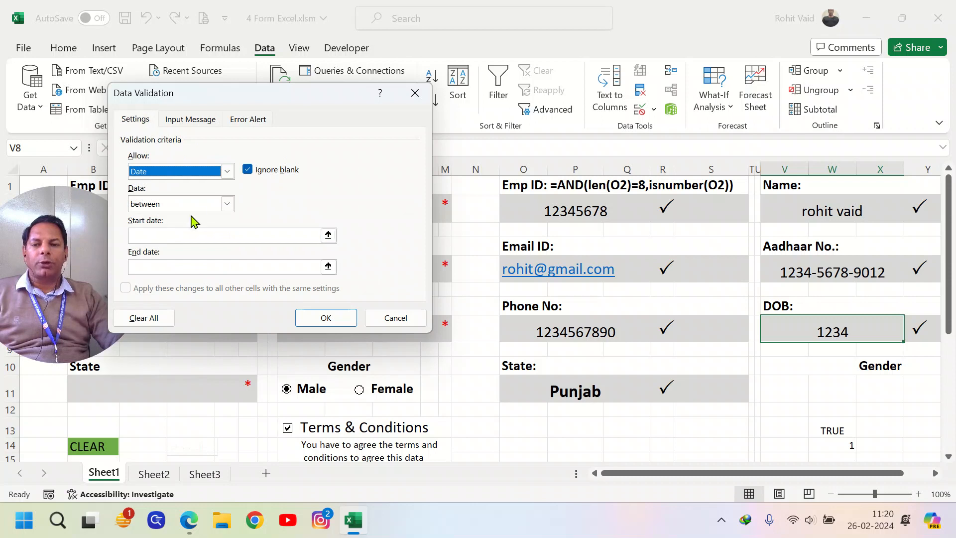
click(328, 236)
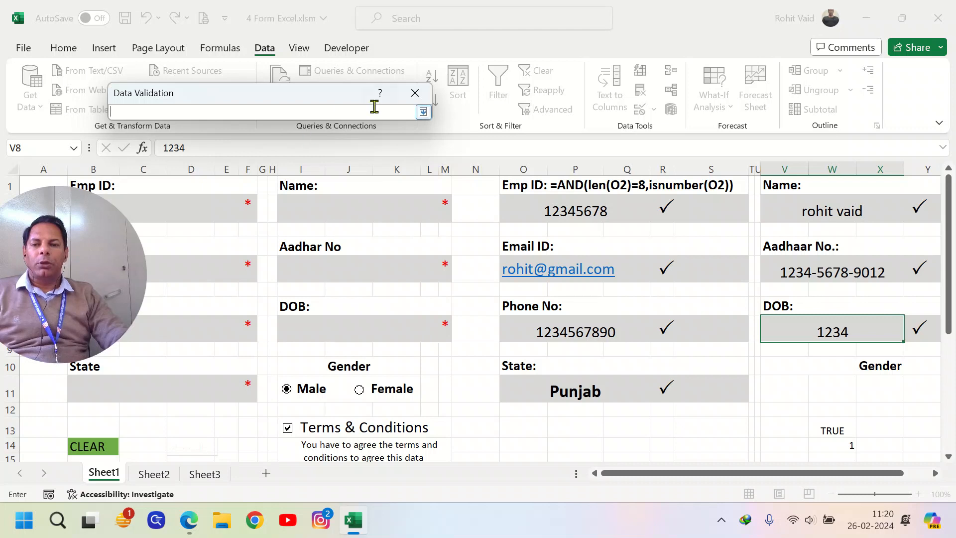
click(423, 112)
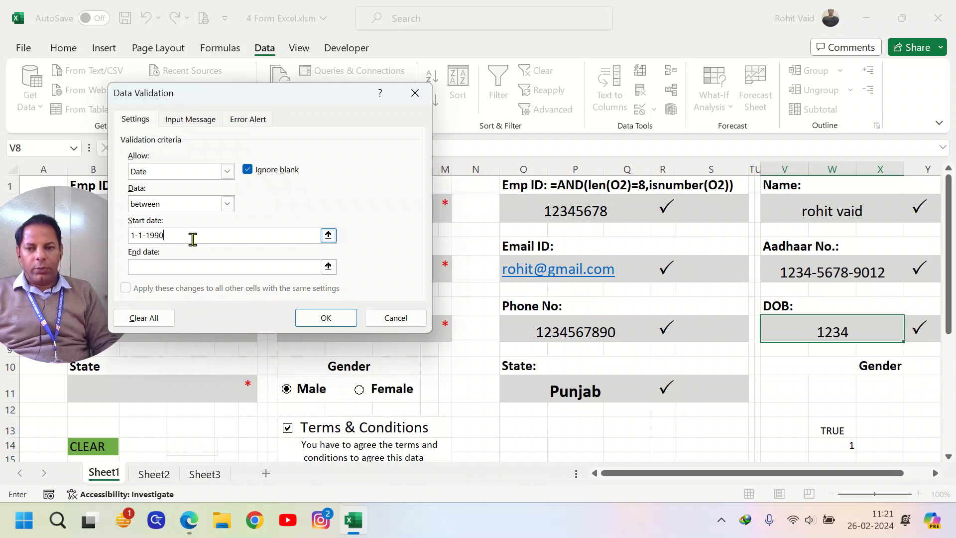
click(187, 267)
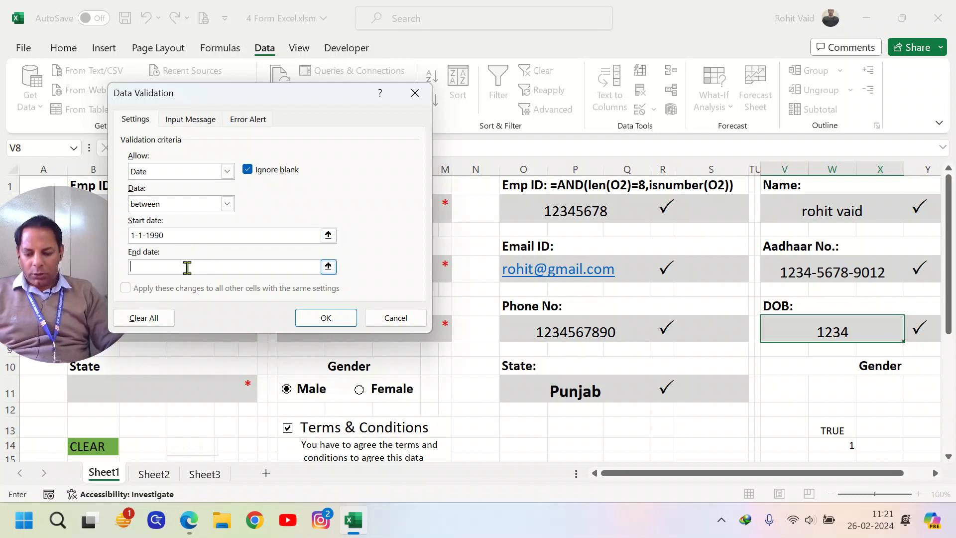
text(31-12-2000)
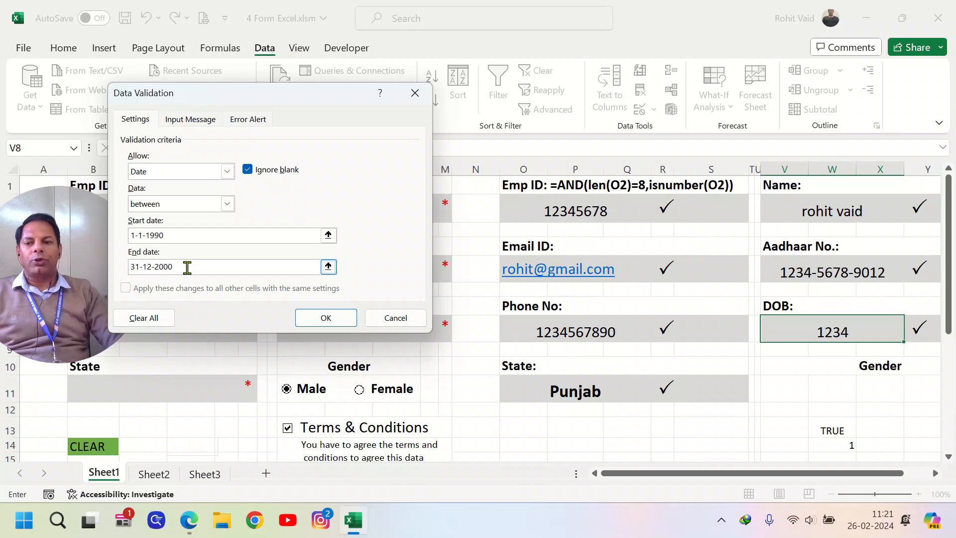
click(320, 318)
text(12-)
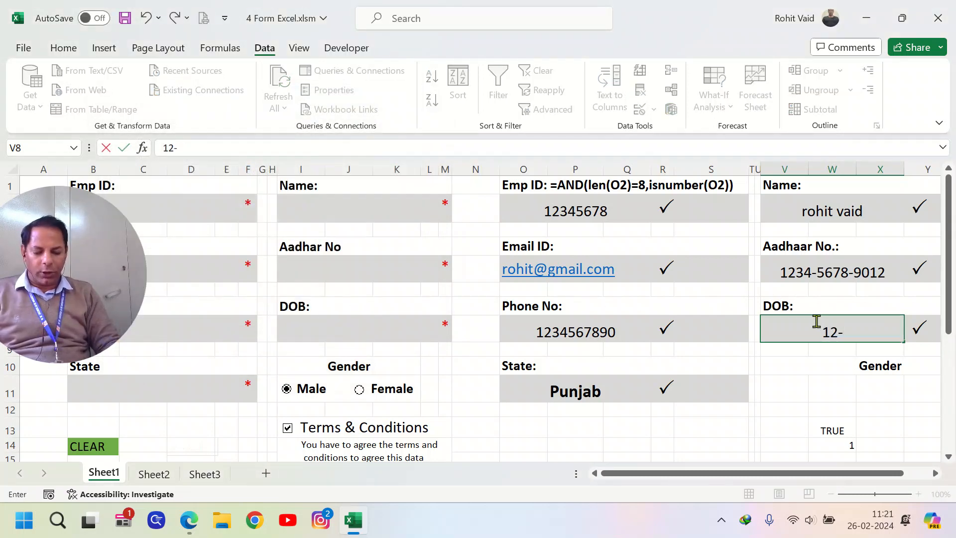
text(12-2001)
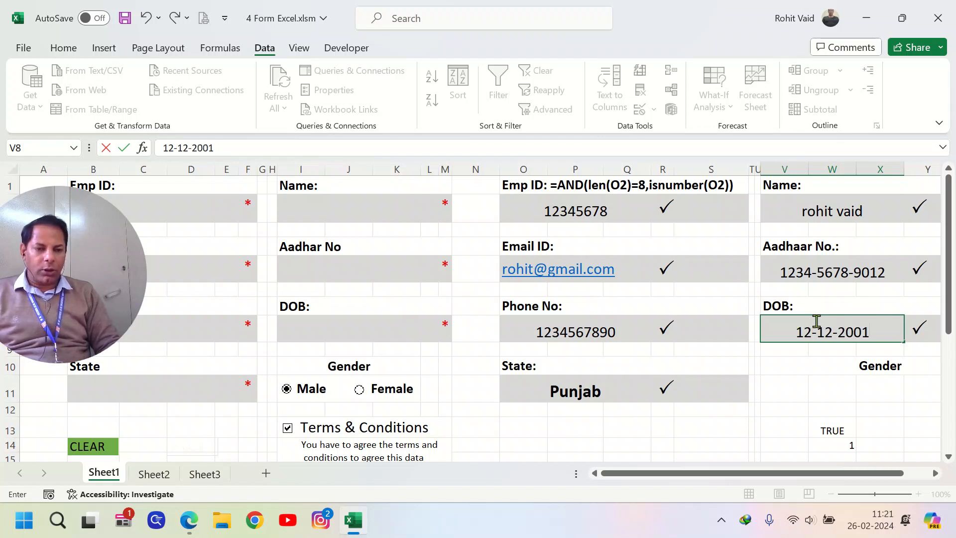
After 12-12-2001 is rejected, enter 12-12-2000 in V8, removing a stray apostrophe.
key(Return)
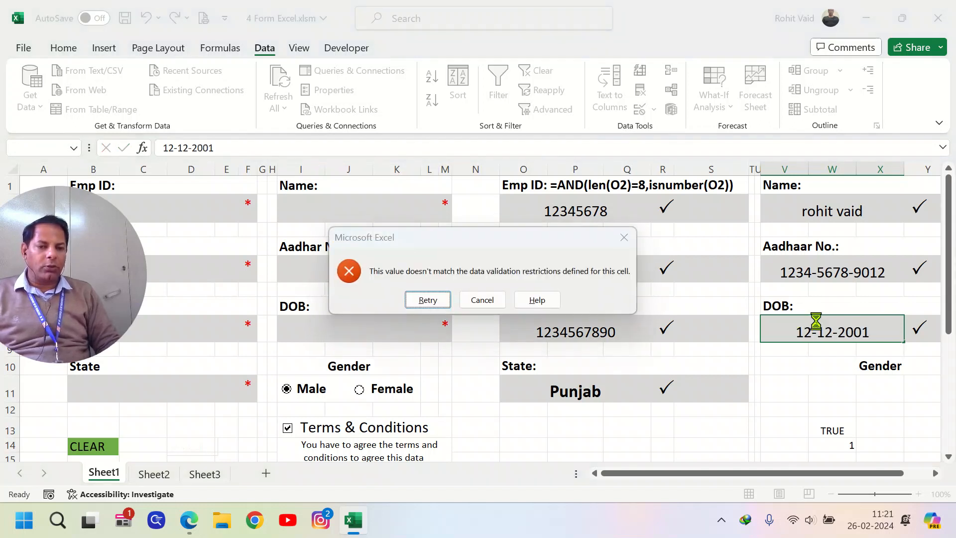
key(Return)
text(12-1)
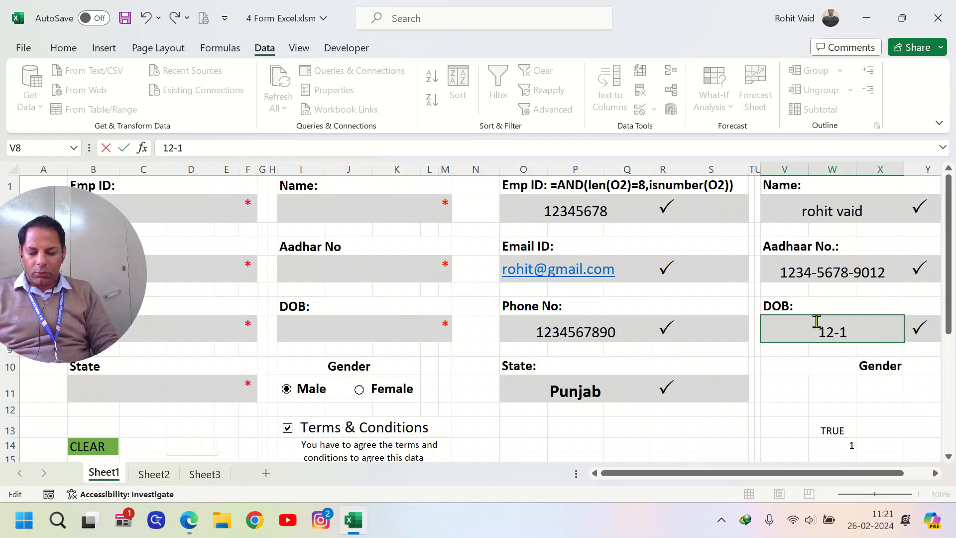
text(2-200)
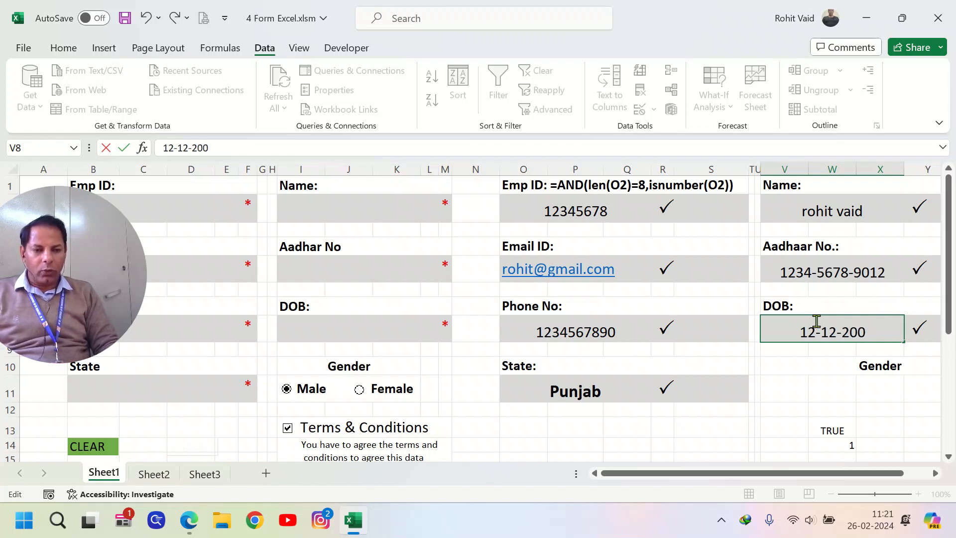
text(0')
key(Return)
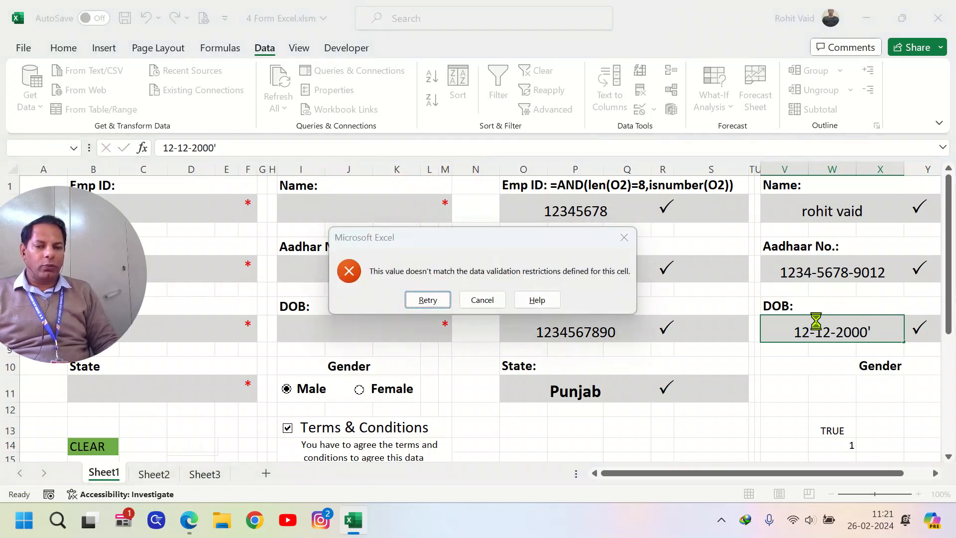
key(Return)
key(End)
key(BackSpace)
key(Return)
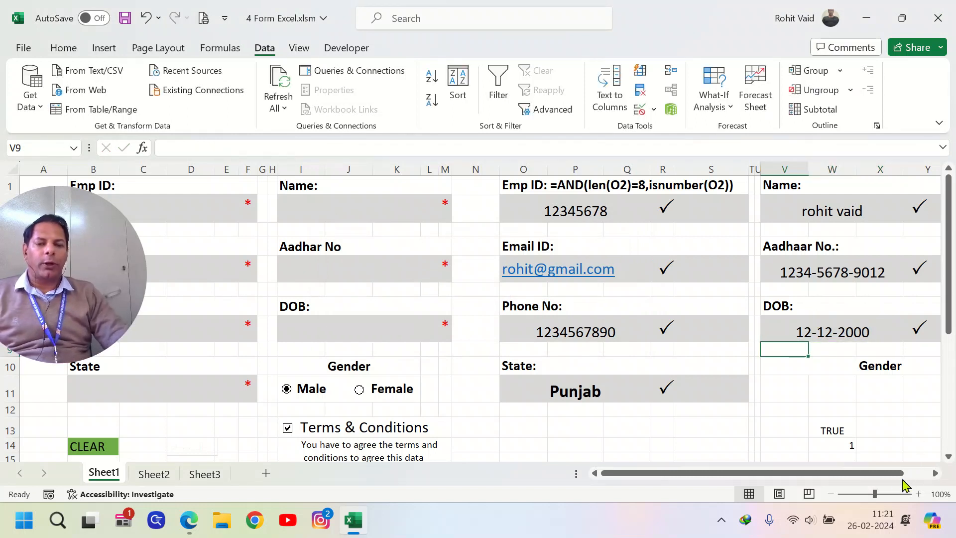
drag(890, 477, 951, 479)
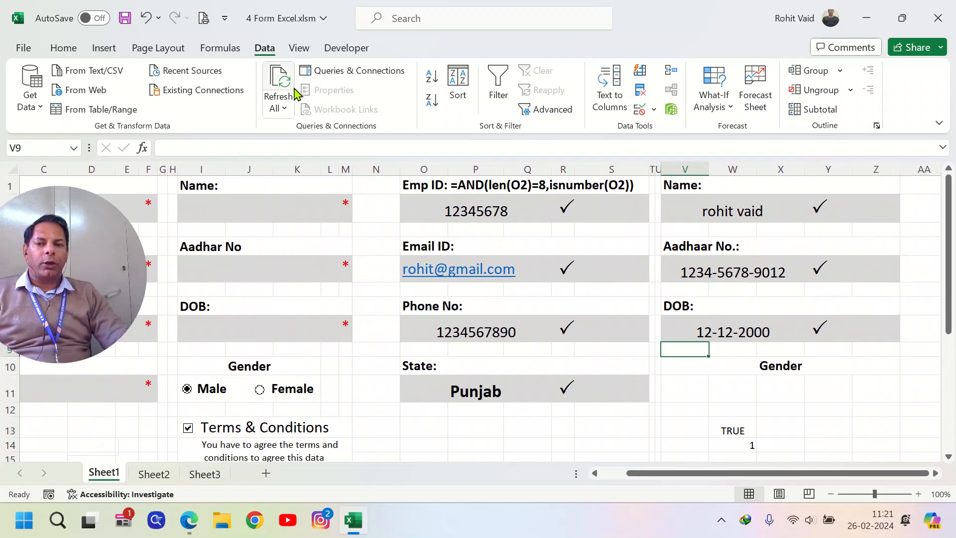
Open the Customize the Ribbon options from the ribbon's shortcut menu and confirm them.
click(357, 51)
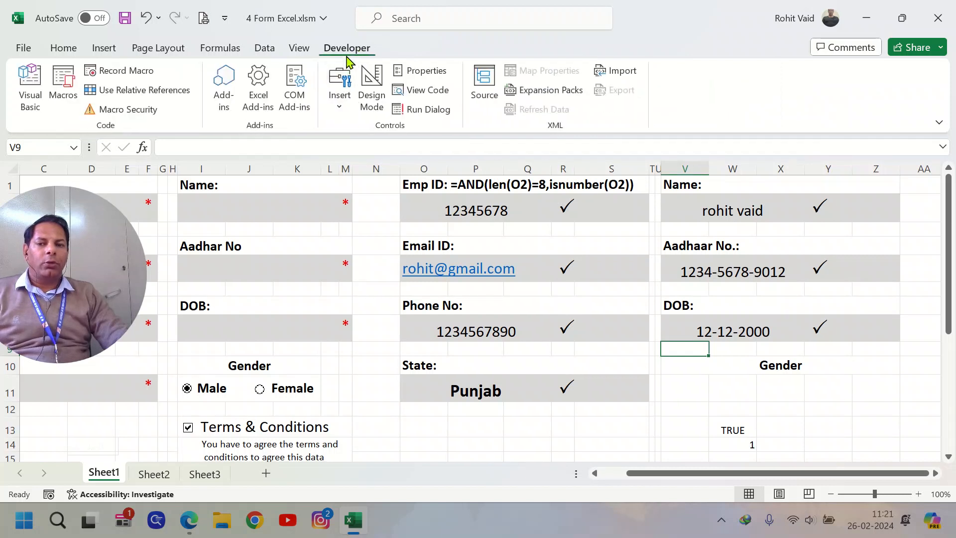
right_click(397, 53)
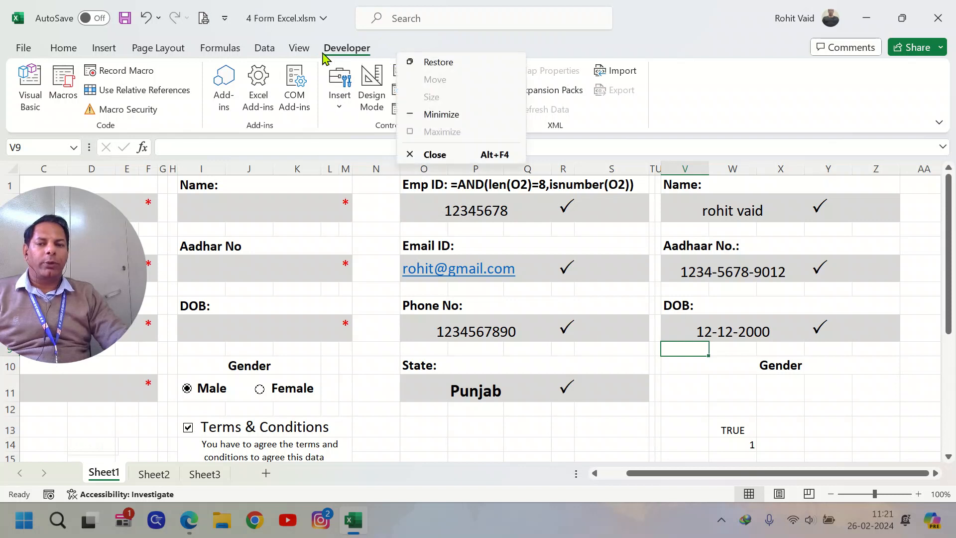
click(282, 58)
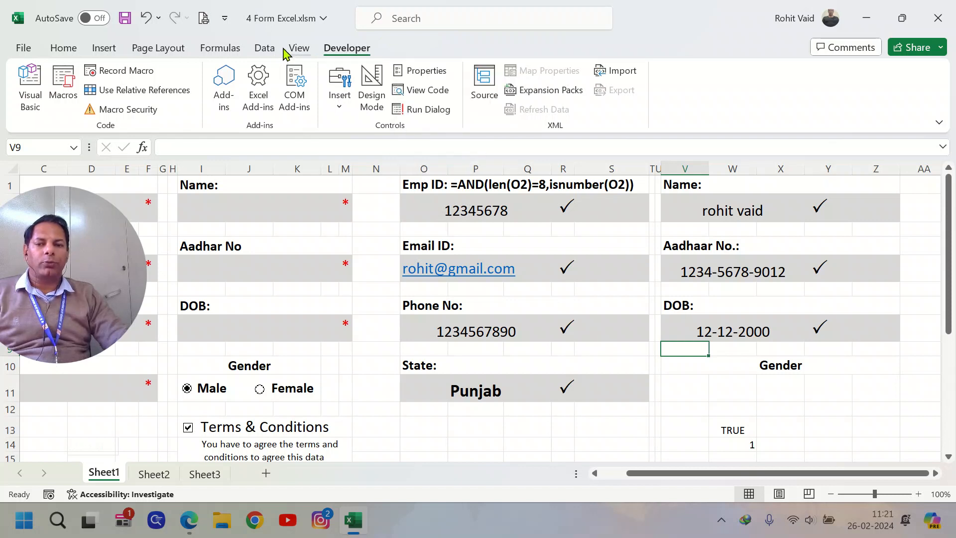
click(289, 48)
right_click(282, 43)
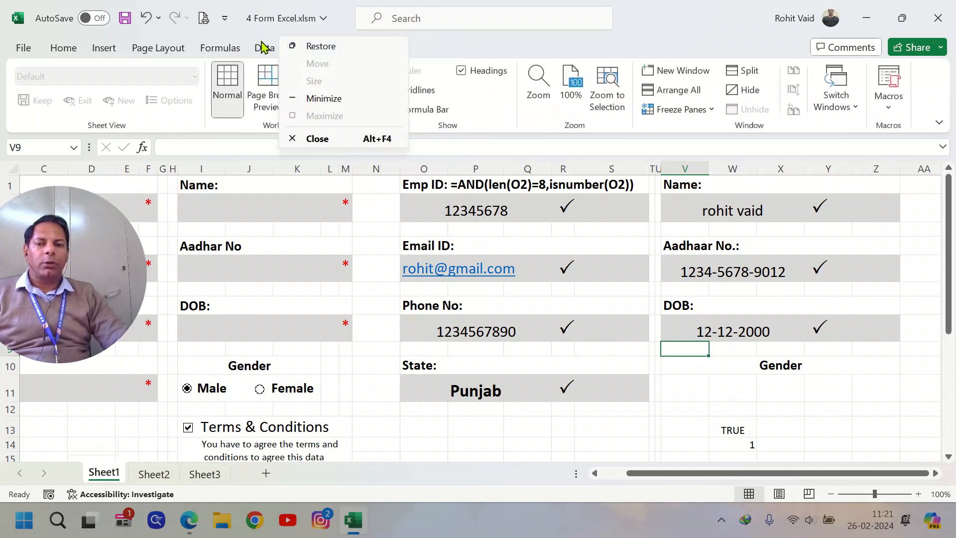
right_click(237, 45)
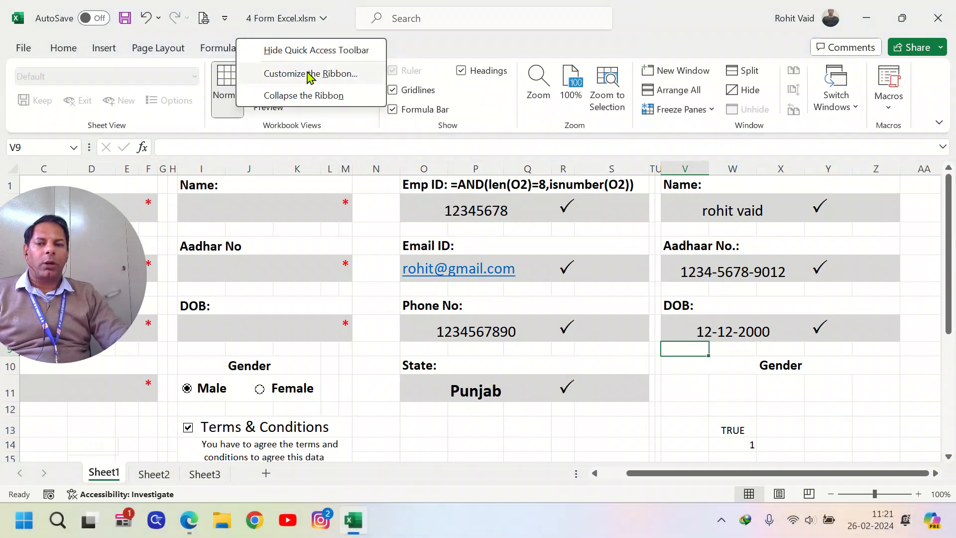
click(332, 75)
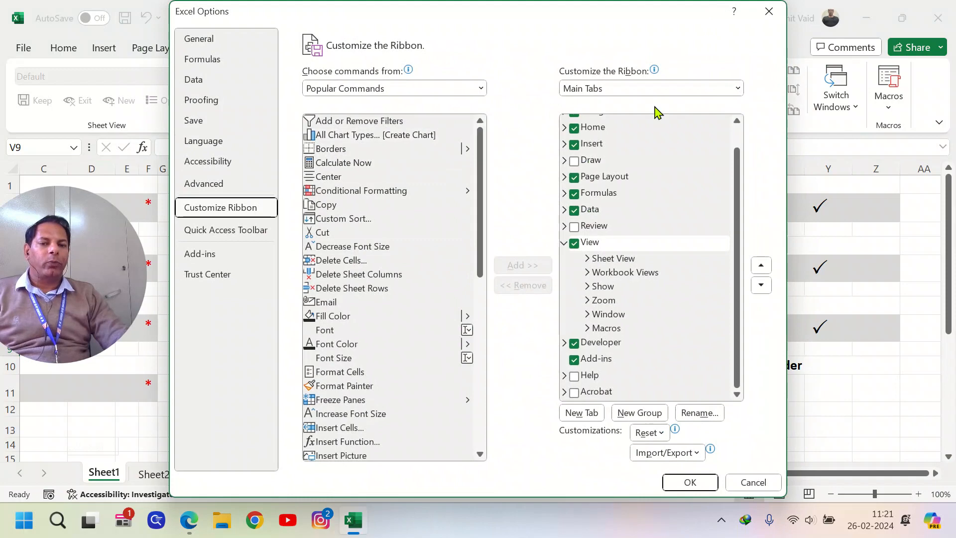
click(641, 88)
click(641, 88)
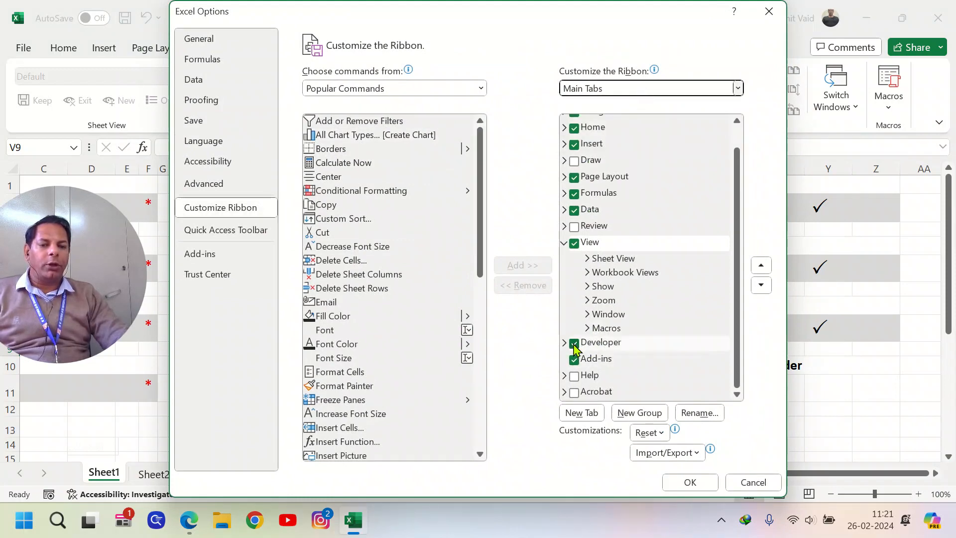
click(688, 483)
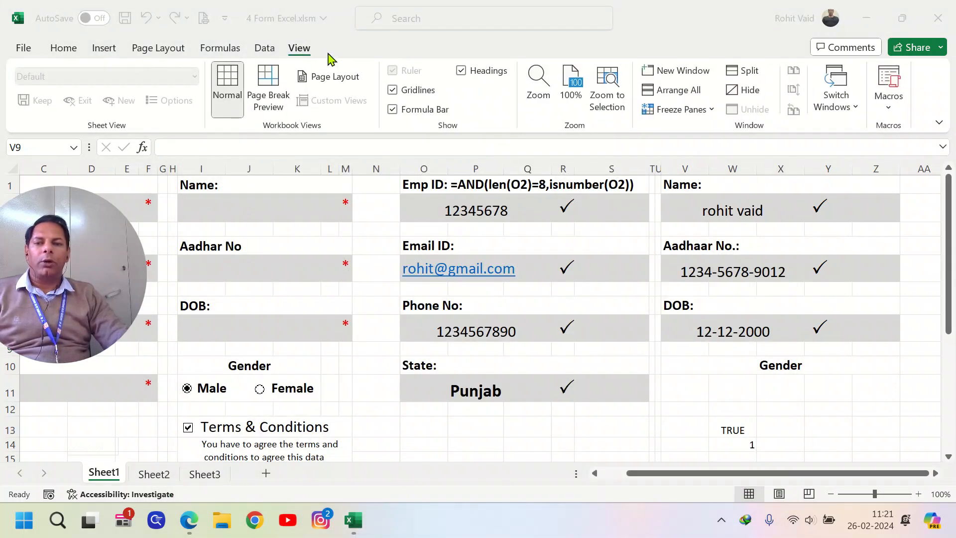
Reopen Customize the Ribbon, tick Developer, confirm, and display the Developer tab.
right_click(209, 43)
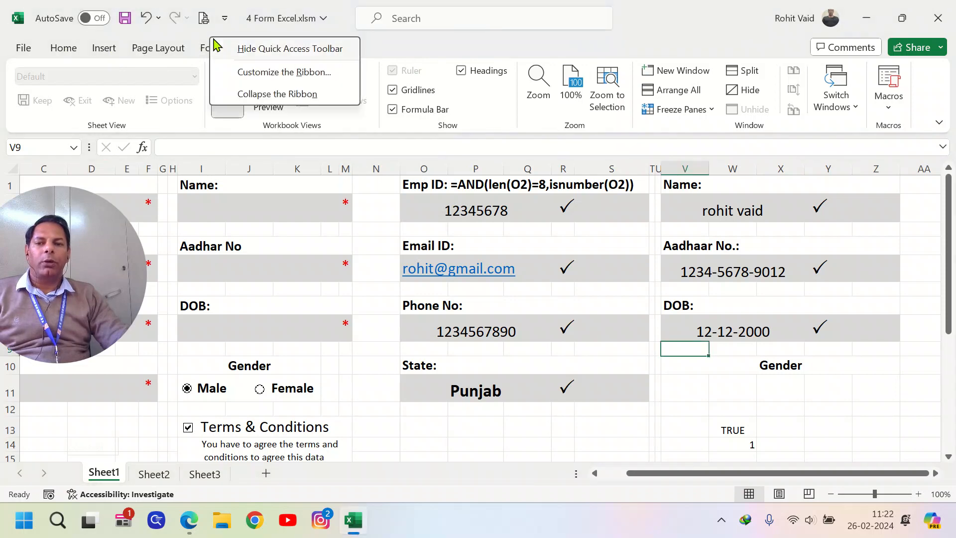
click(295, 74)
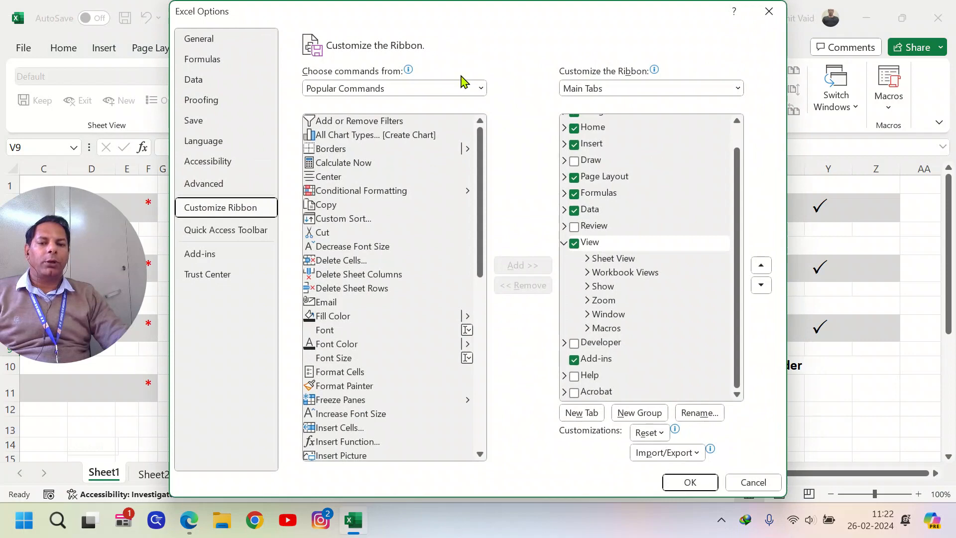
click(574, 344)
click(688, 482)
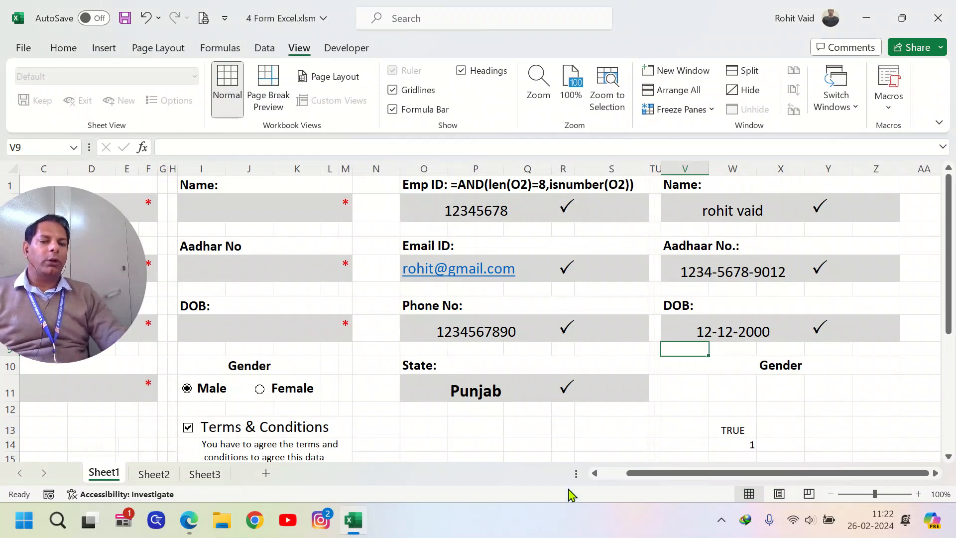
click(357, 49)
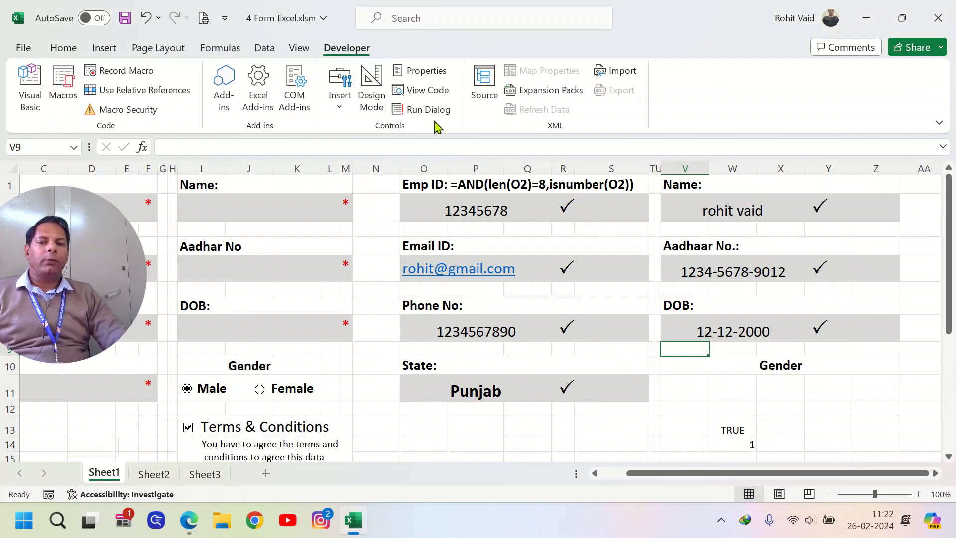
Draw a form-control option button in cell V11 under the Gender heading.
click(700, 392)
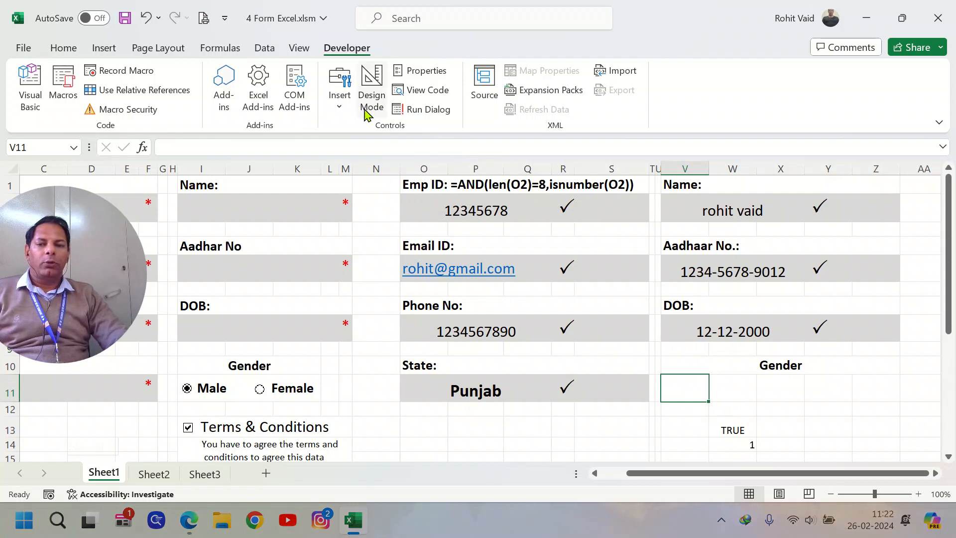
click(340, 102)
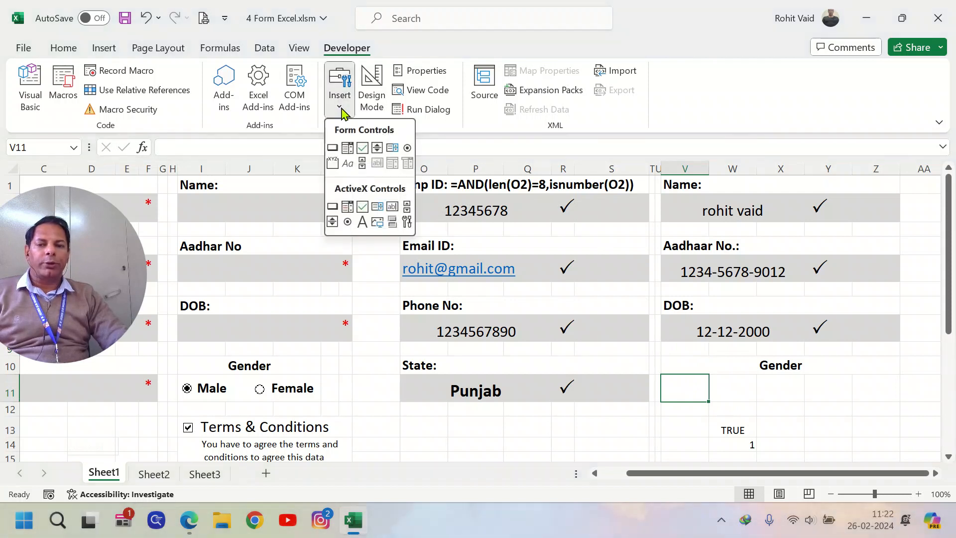
click(411, 152)
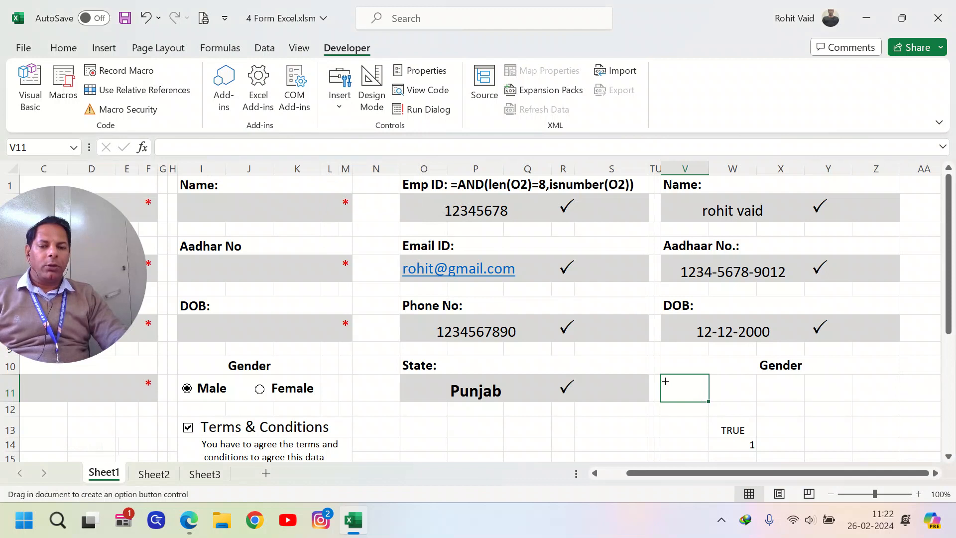
mouse_move(665, 381)
mouse_down()
mouse_move(684, 399)
mouse_move(731, 397)
mouse_up()
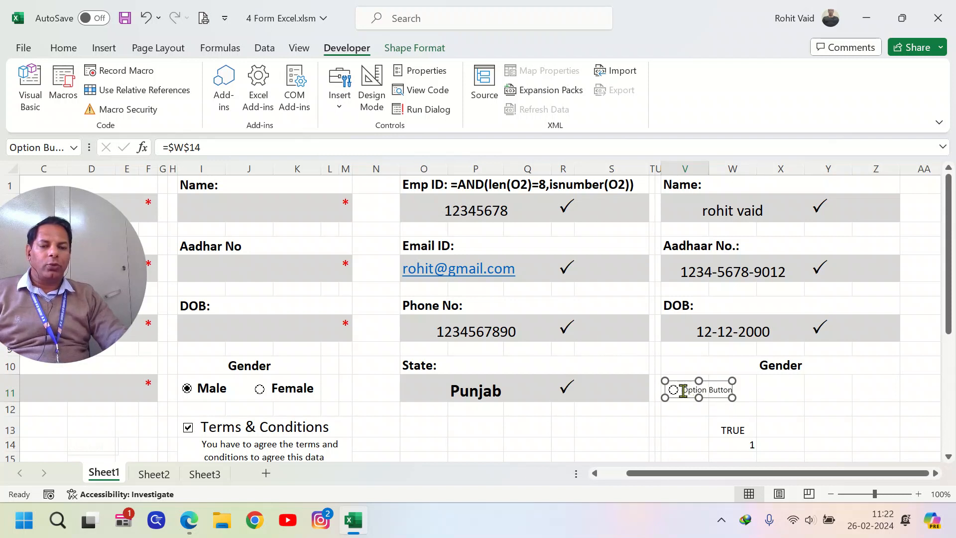
Relabel the option button 'Male' and set its font size back to 11.
click(683, 390)
key(Delete)
key(Delete)
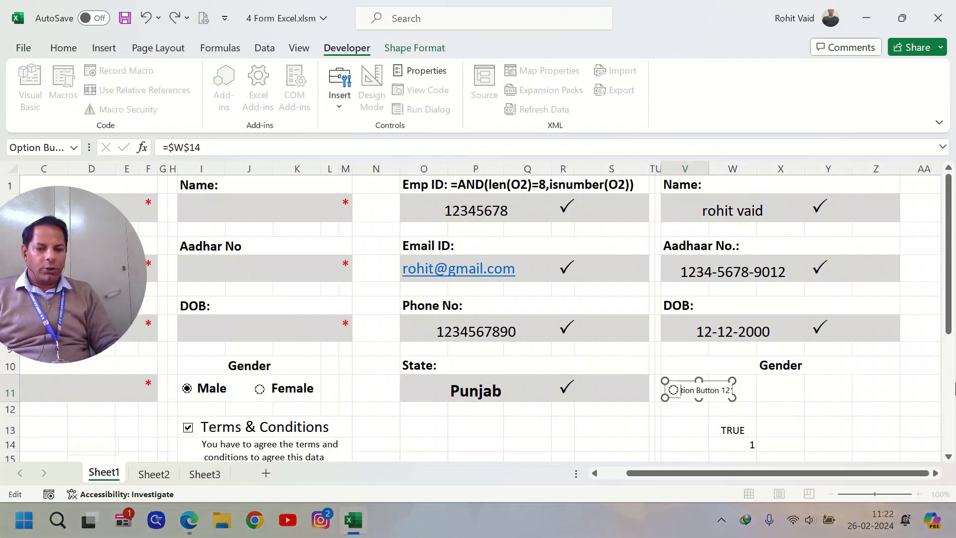
key(Delete)
key(Delete)
key(Delete)
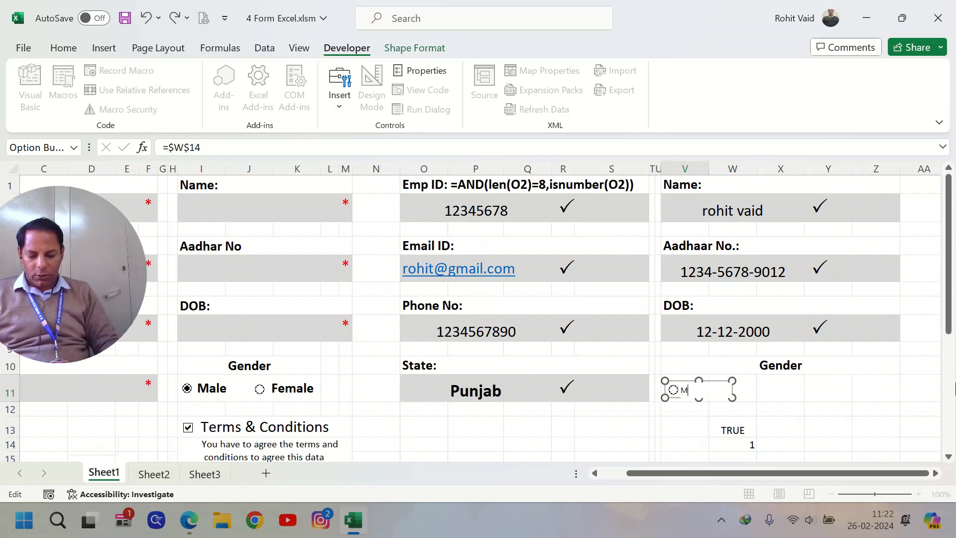
text(Male)
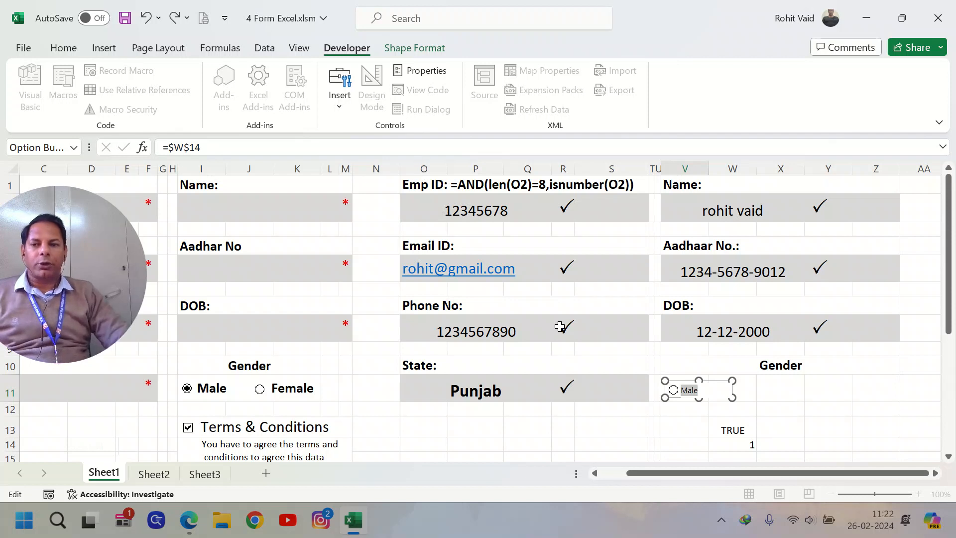
click(72, 50)
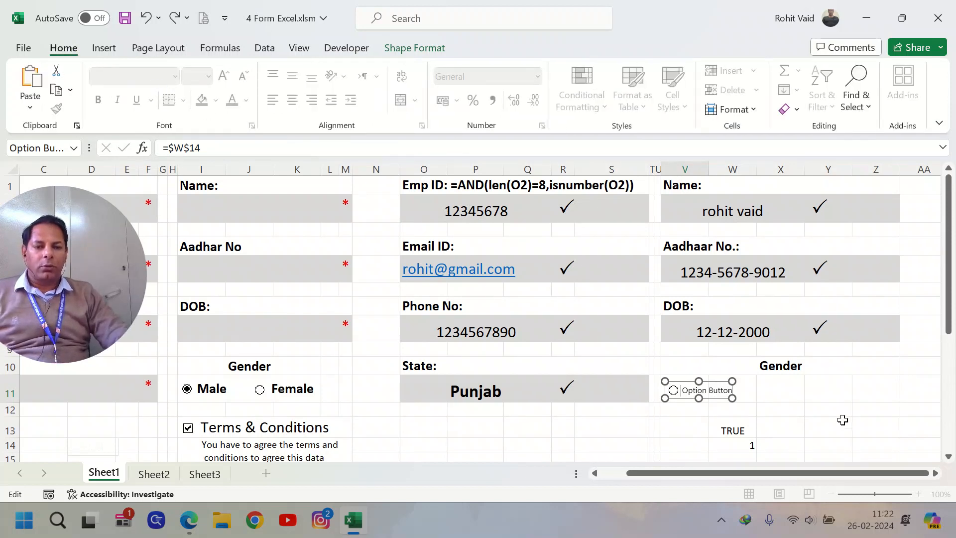
drag(687, 390, 749, 394)
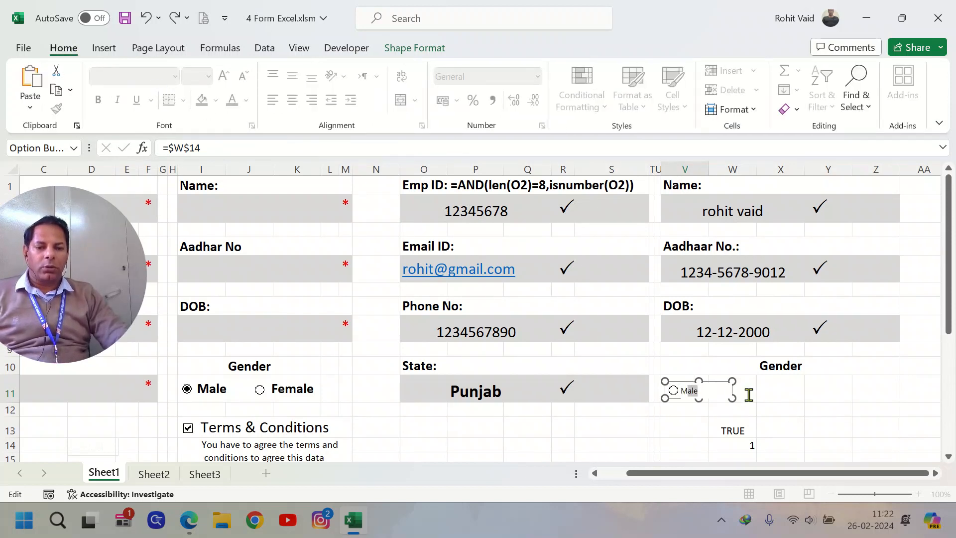
click(759, 395)
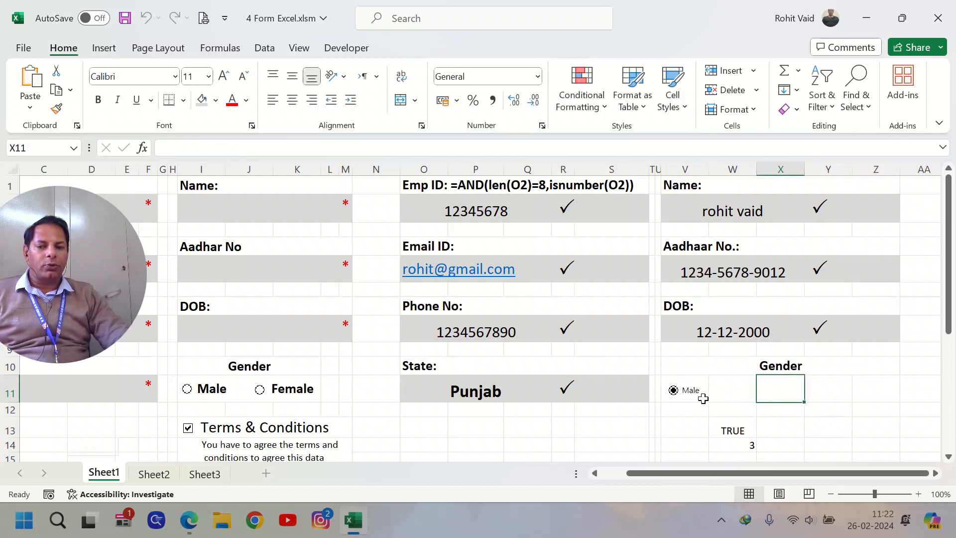
click(695, 379)
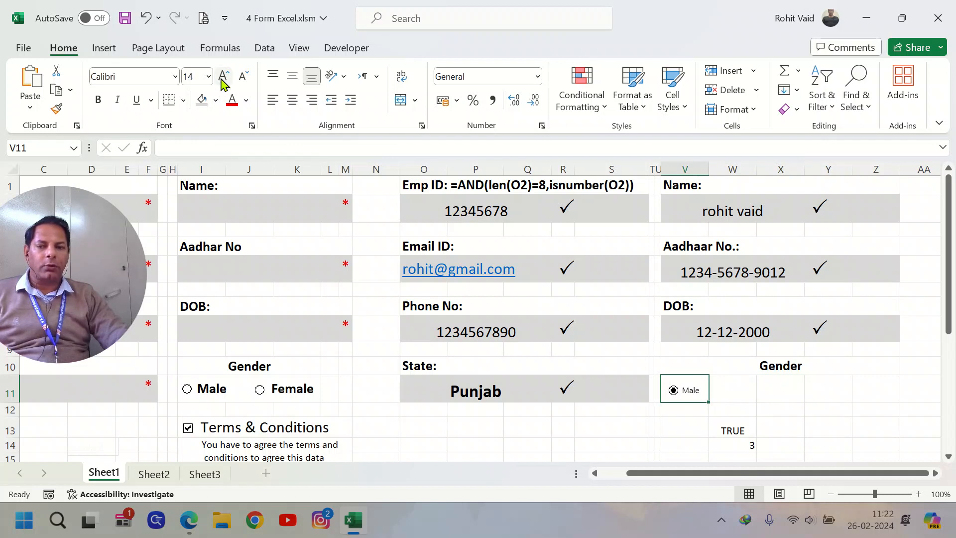
double_click(241, 78)
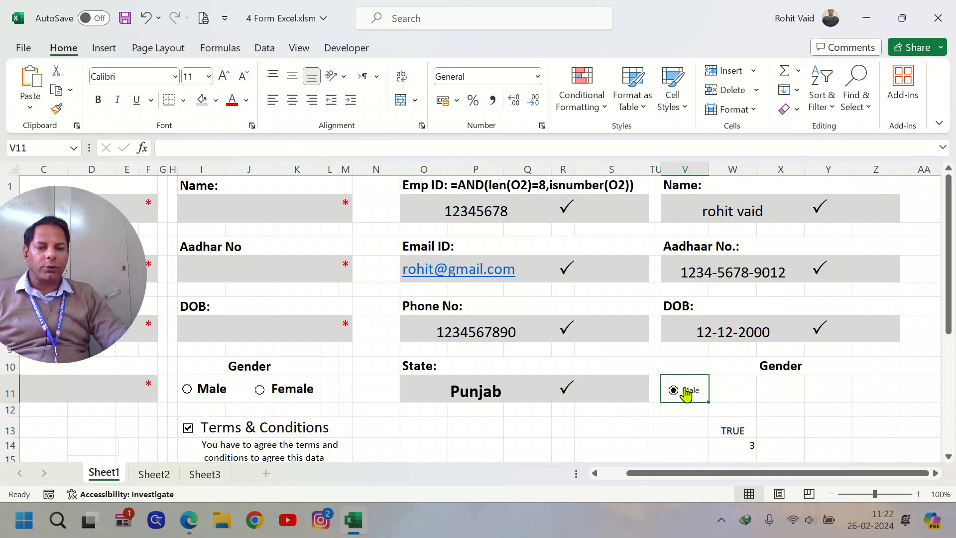
Review the Male button's Format Control settings, confirming its link to $W$14.
click(696, 420)
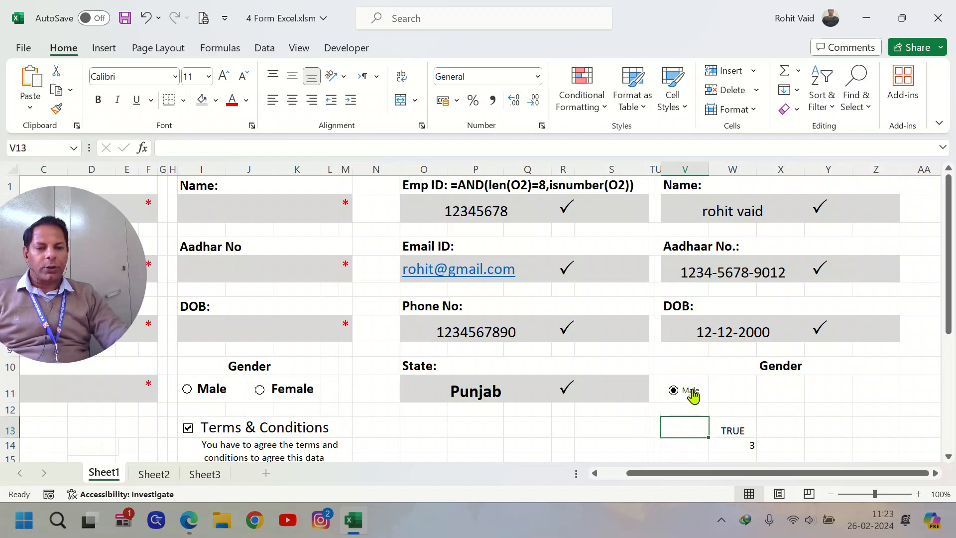
ctrl+click(692, 393)
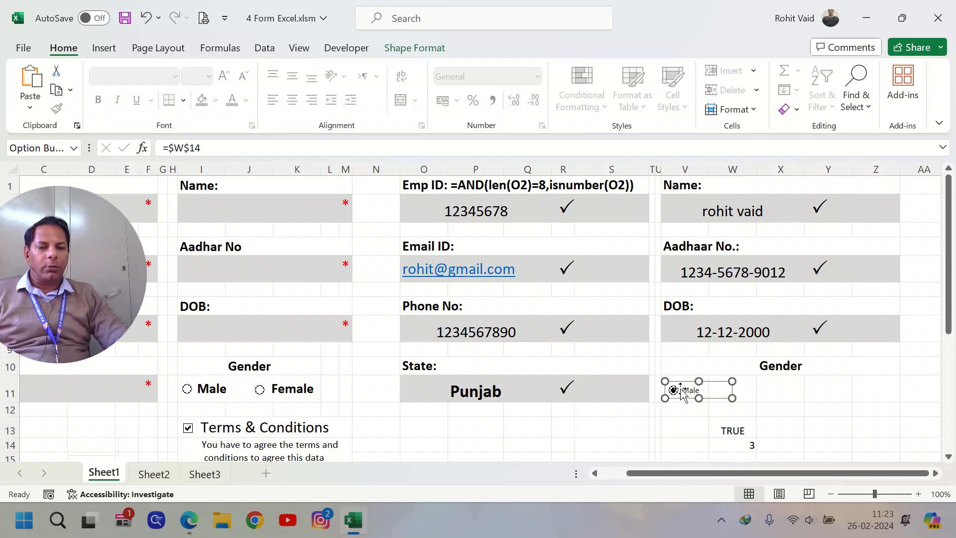
click(685, 390)
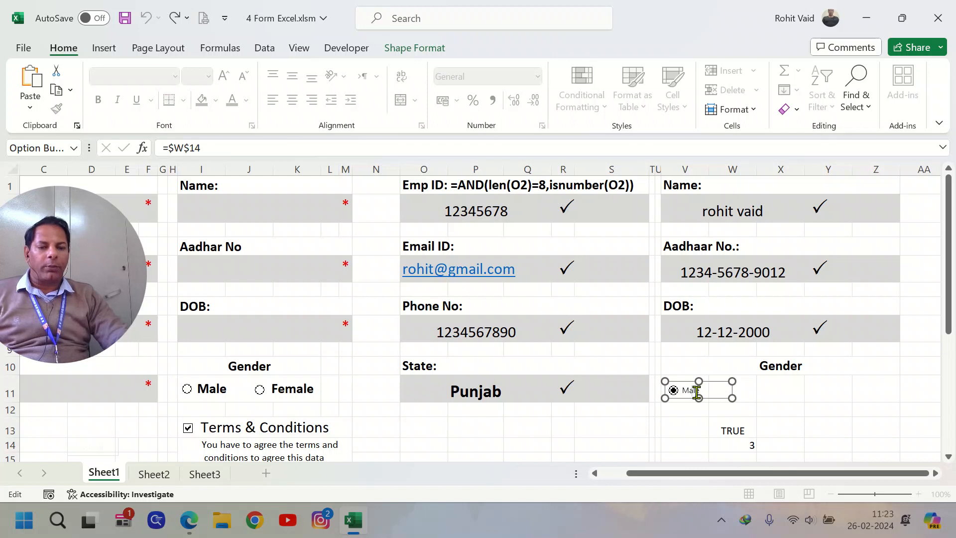
drag(697, 391, 659, 389)
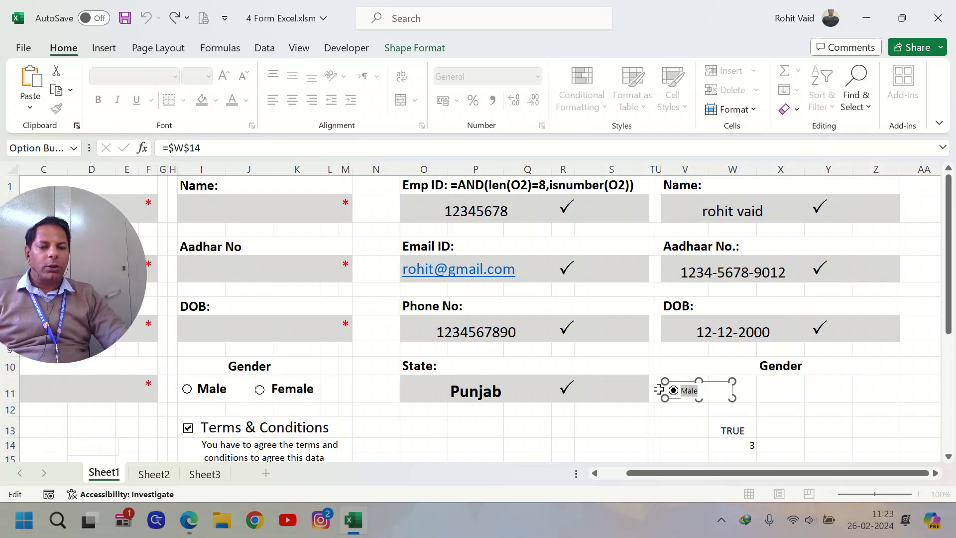
right_click(694, 393)
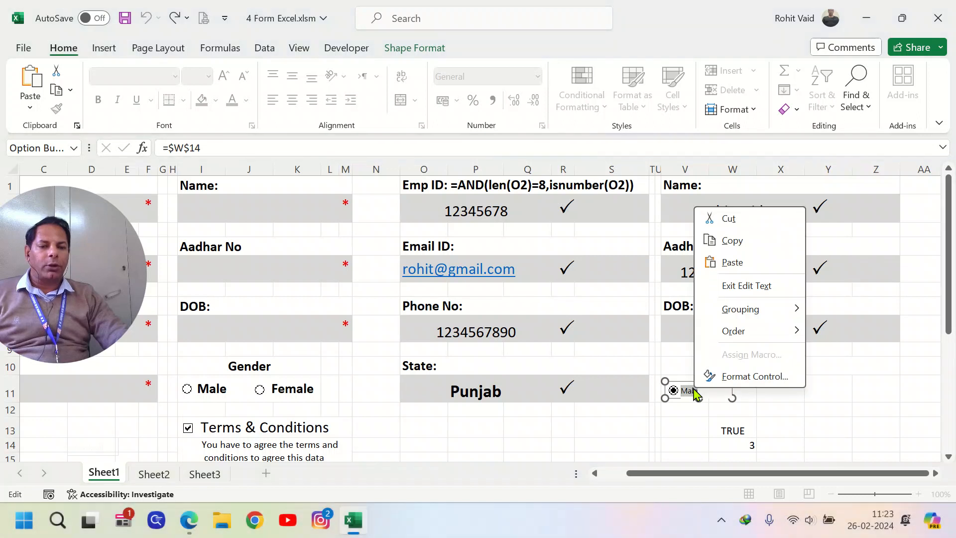
click(763, 379)
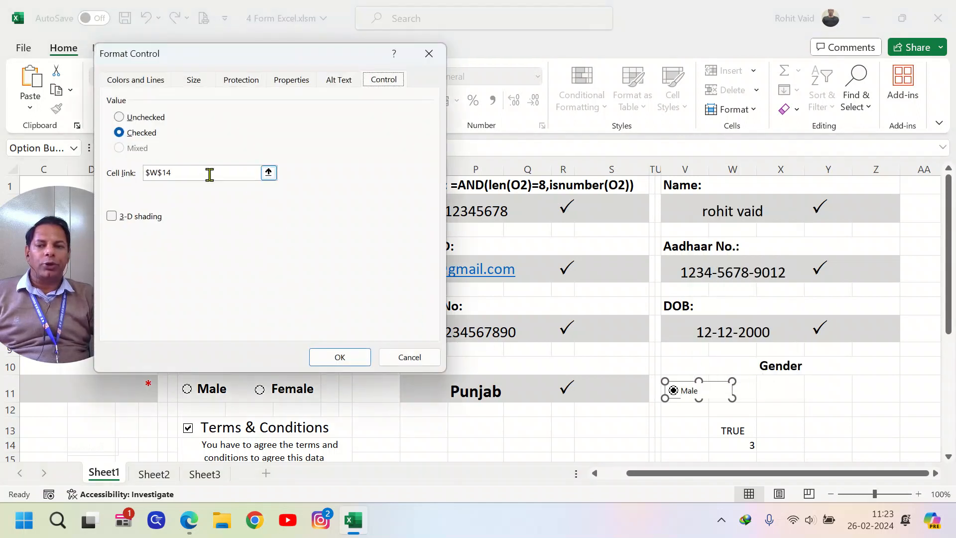
click(194, 79)
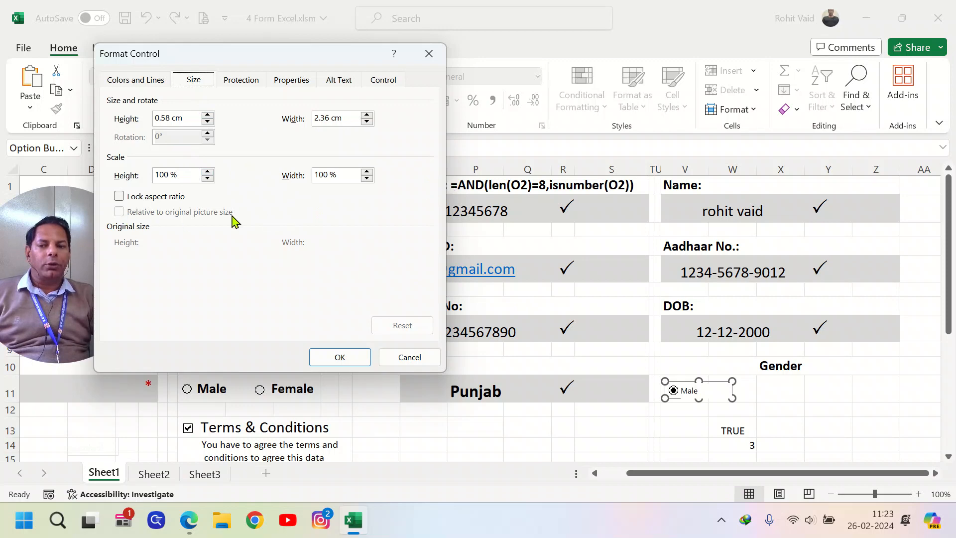
click(395, 84)
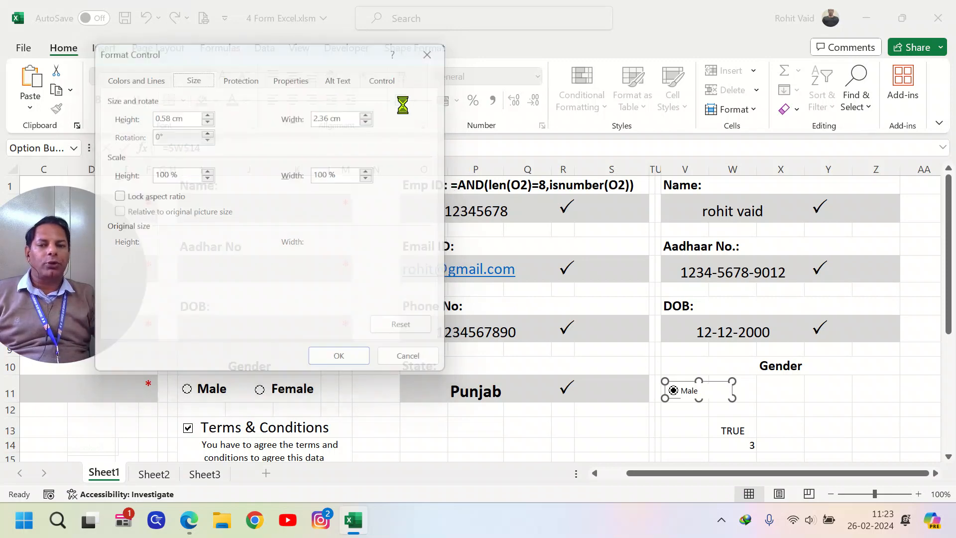
click(759, 410)
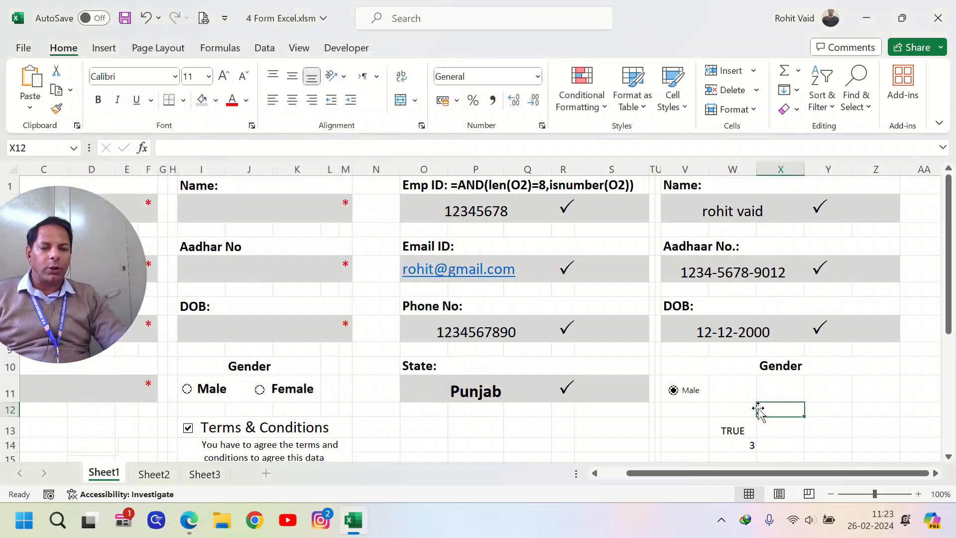
Copy the Male button into X11 and relabel the copy 'Female'.
ctrl+click(690, 391)
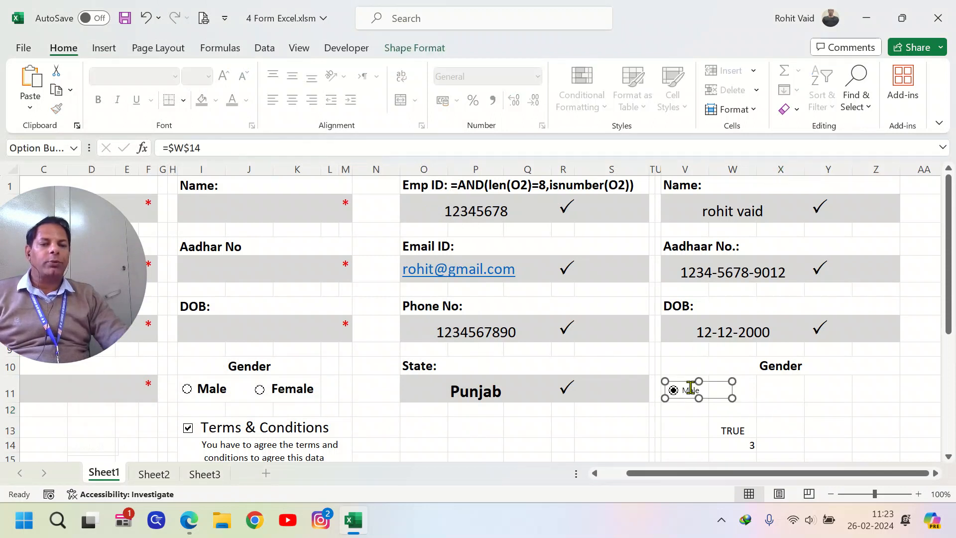
drag(686, 387, 784, 390)
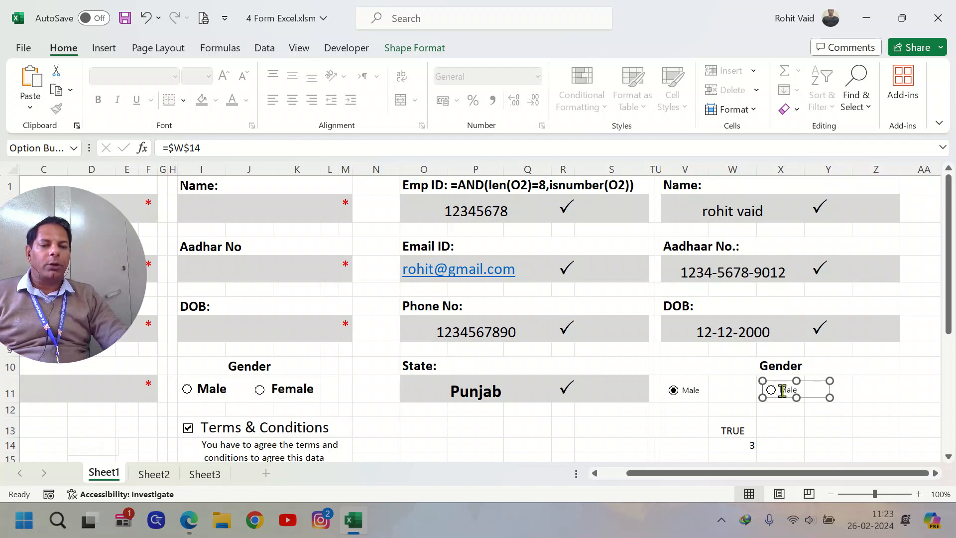
click(784, 390)
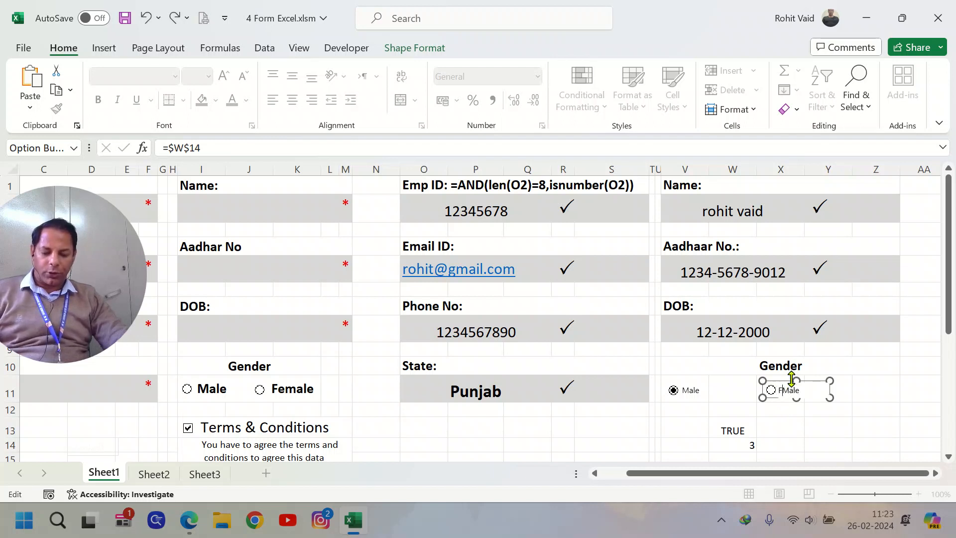
text(Fe)
key(Delete)
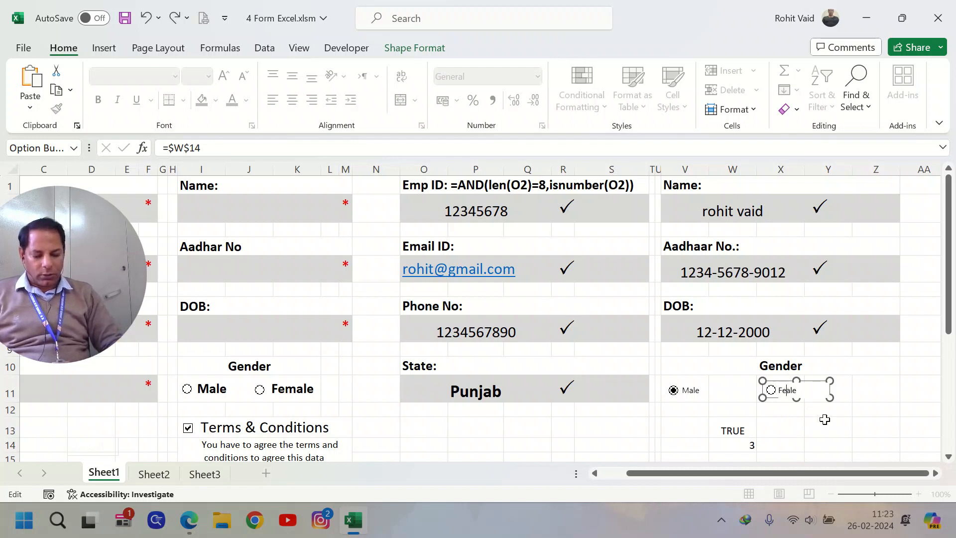
text(m)
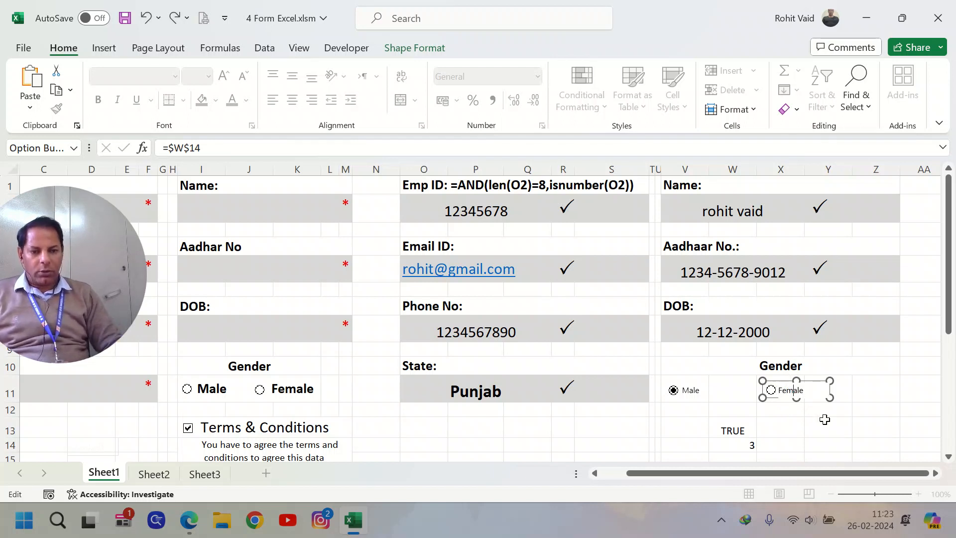
click(676, 422)
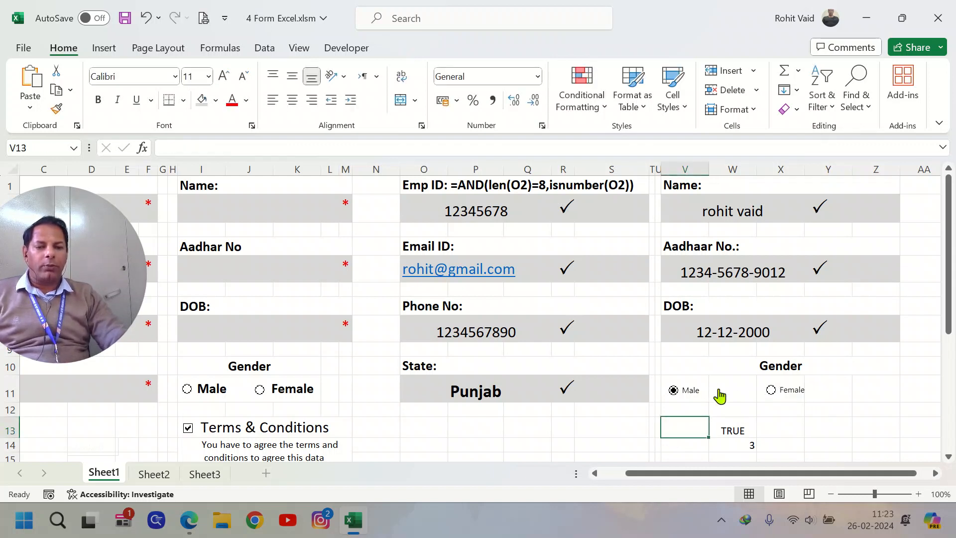
Toggle Female and Male to watch linked cell W14 switch between 4 and 3.
click(772, 394)
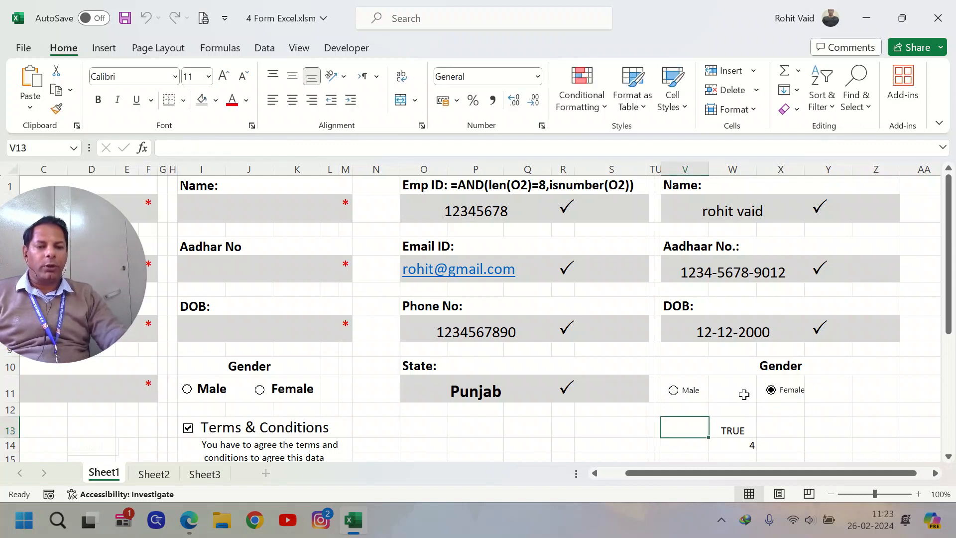
click(674, 390)
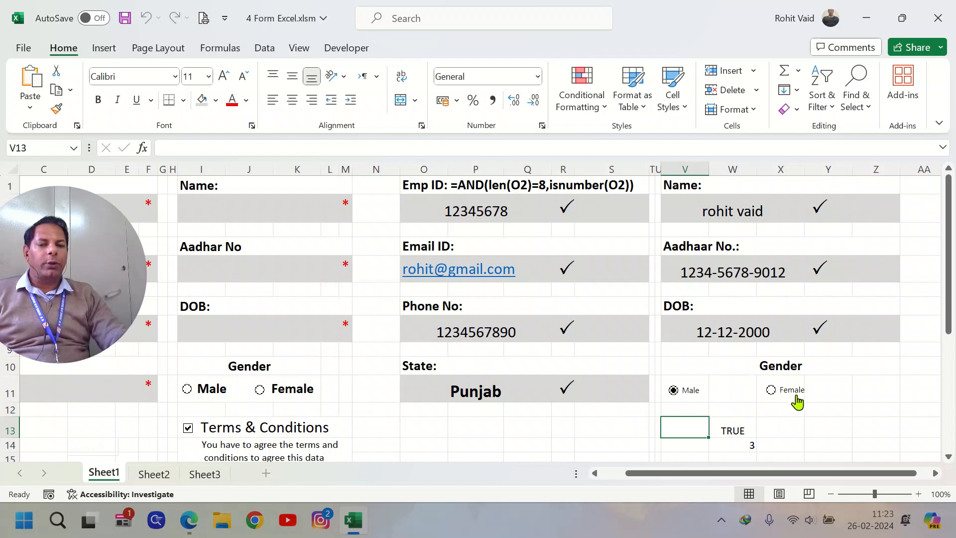
click(772, 390)
click(674, 391)
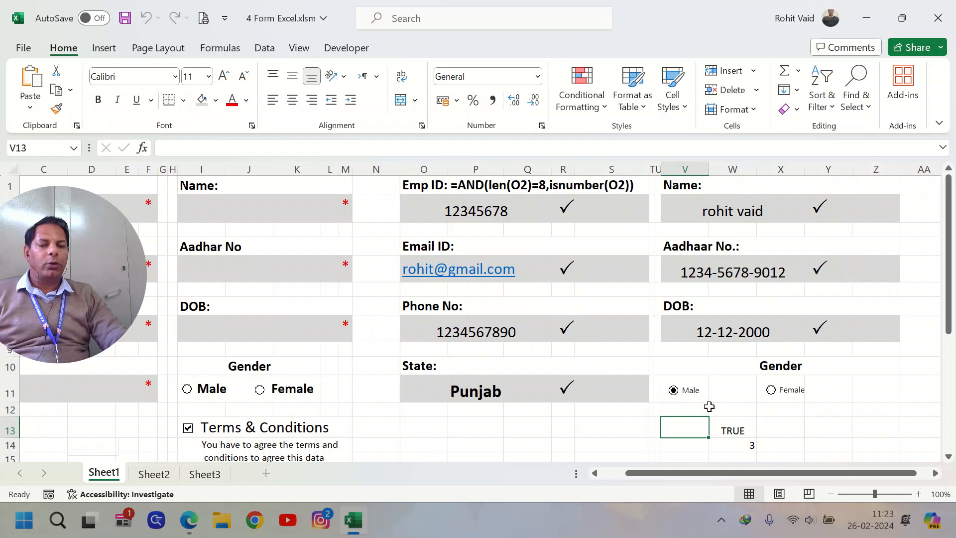
Clear TRUE and 3 from W13:X14, then choose Male so W14 reads 3 again.
drag(756, 477, 797, 473)
drag(690, 433, 725, 453)
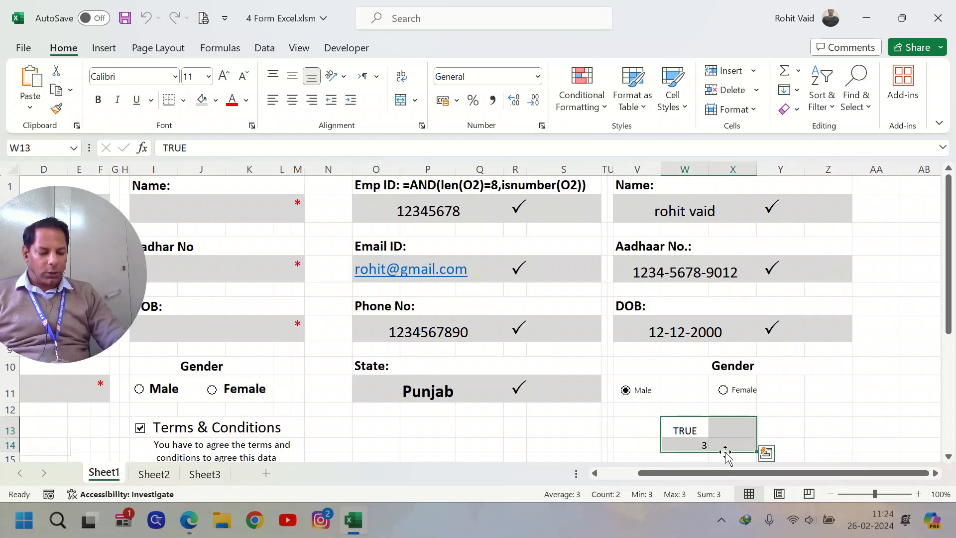
key(Delete)
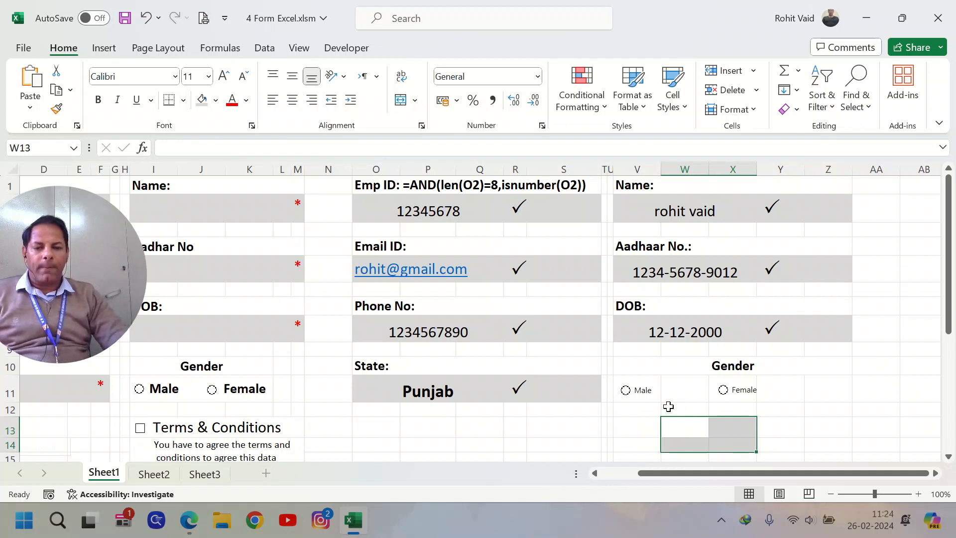
click(604, 426)
click(626, 393)
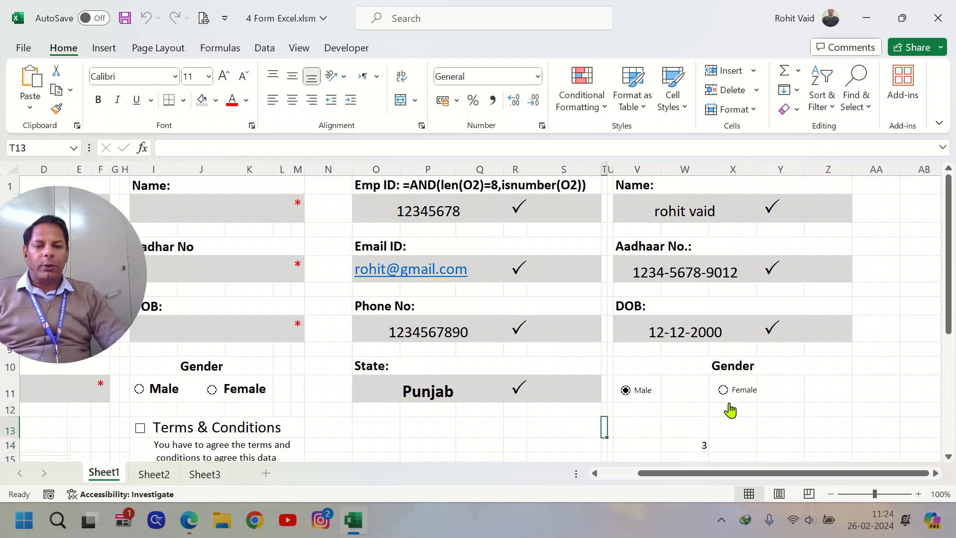
click(691, 447)
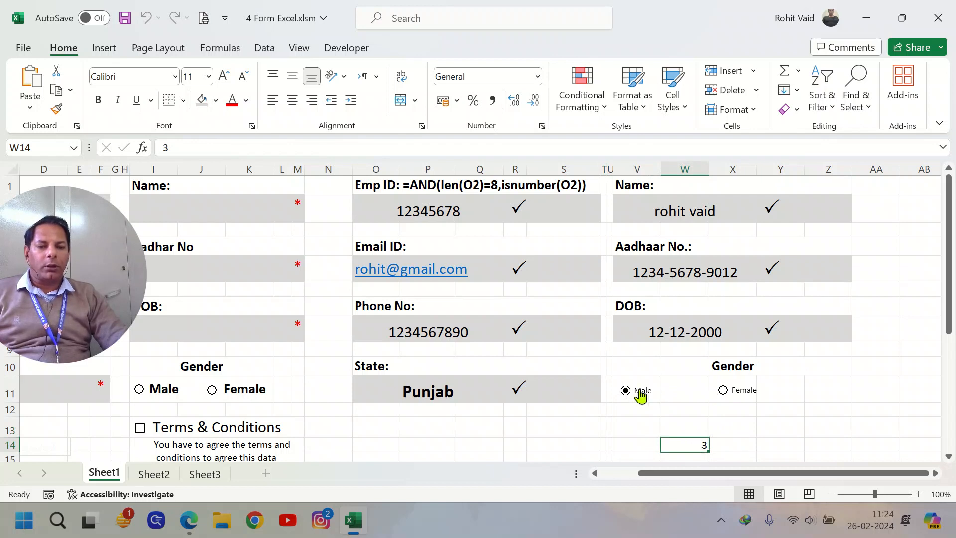
Open the Male button's Format Control dialog and browse through to its Control tab.
right_click(642, 396)
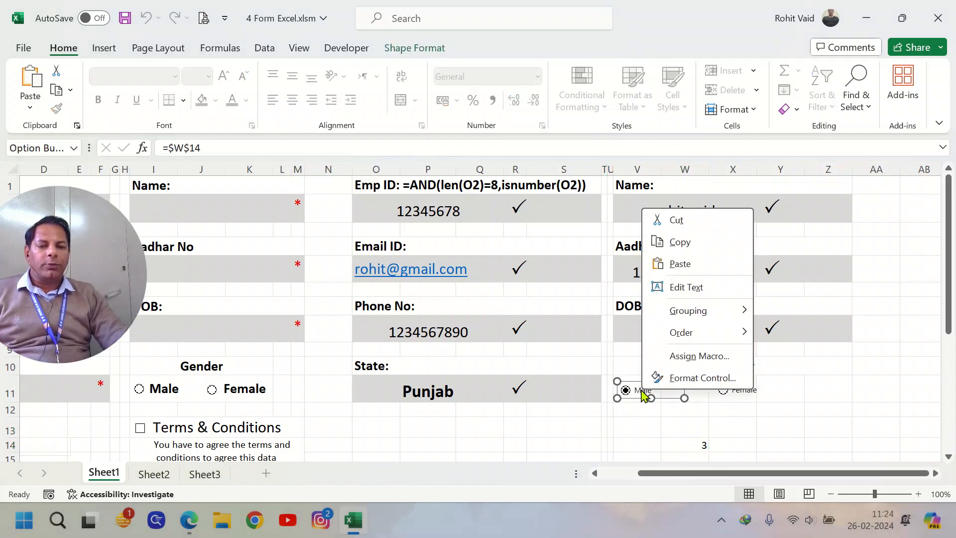
click(702, 378)
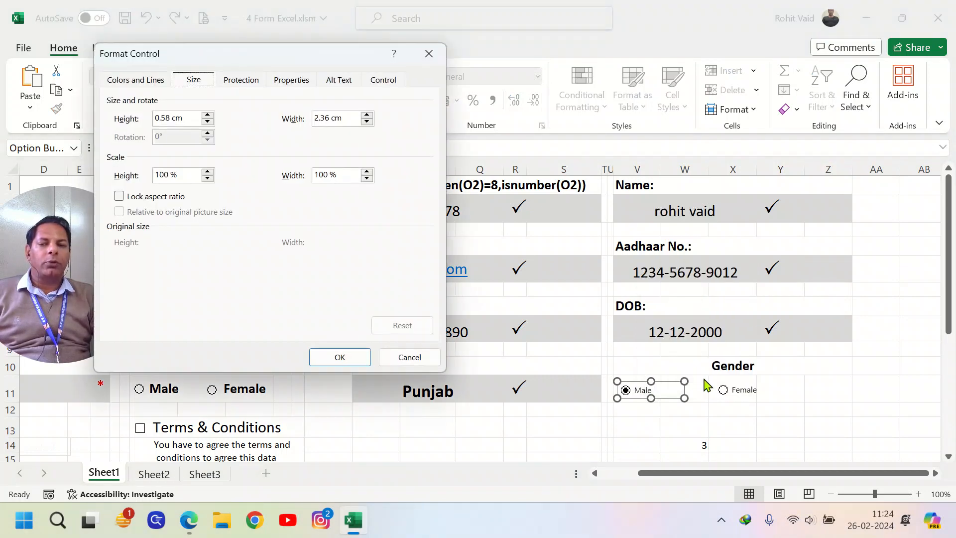
click(129, 82)
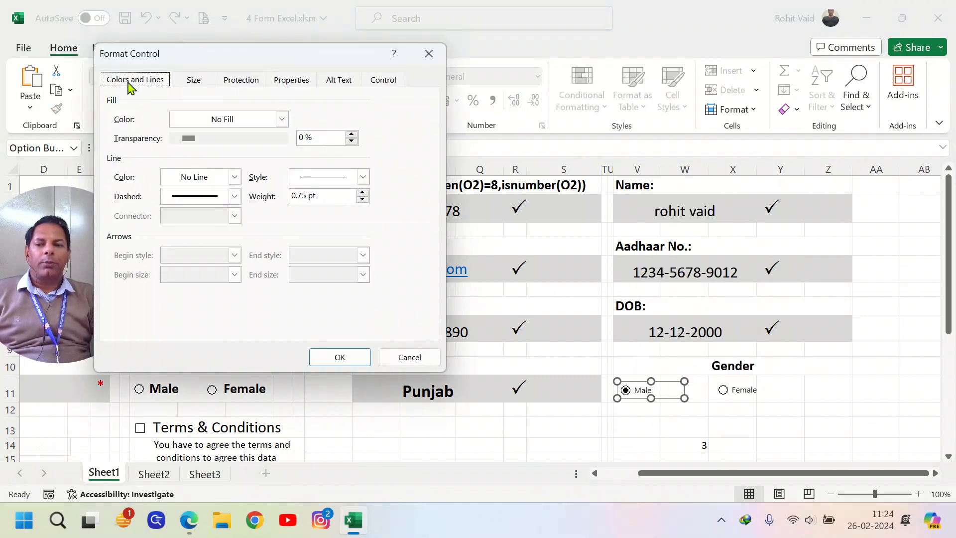
click(192, 83)
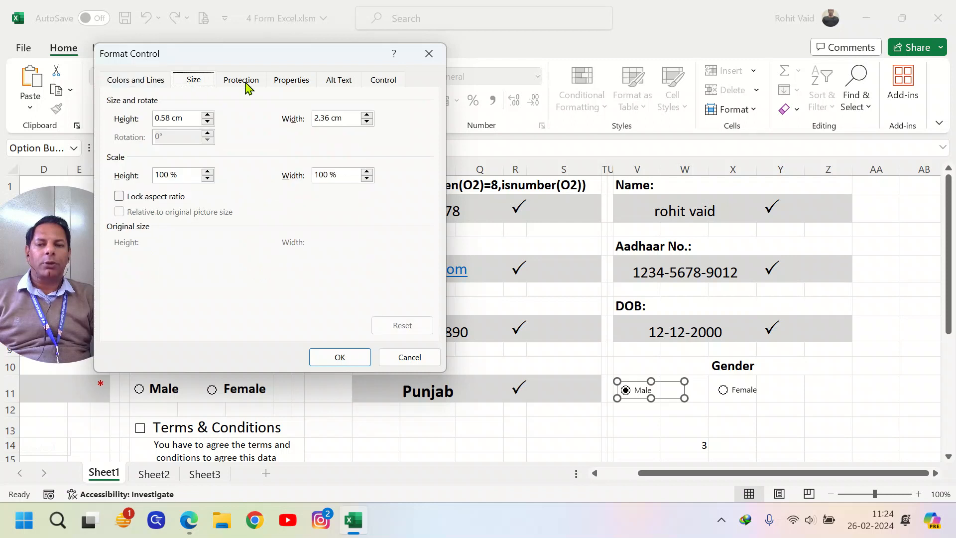
click(245, 86)
click(298, 83)
click(338, 85)
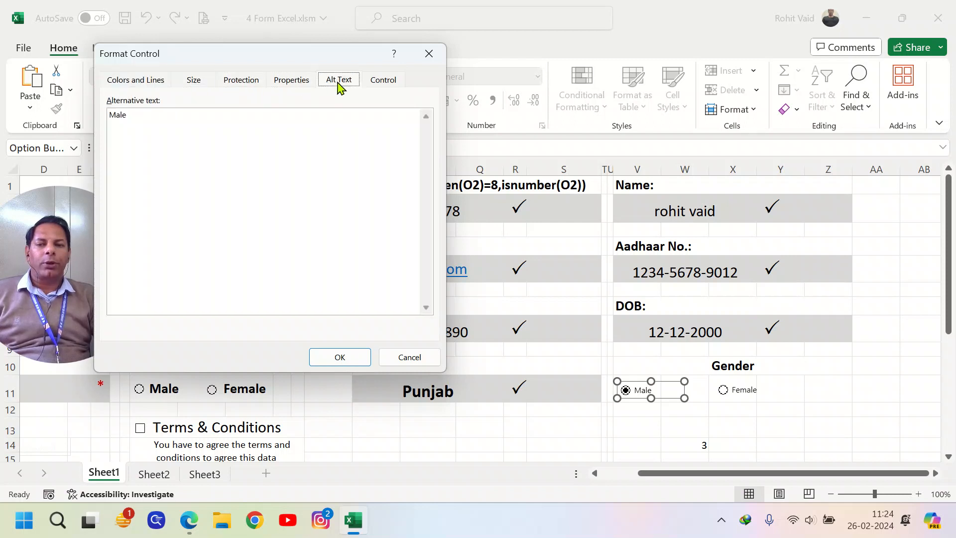
click(384, 83)
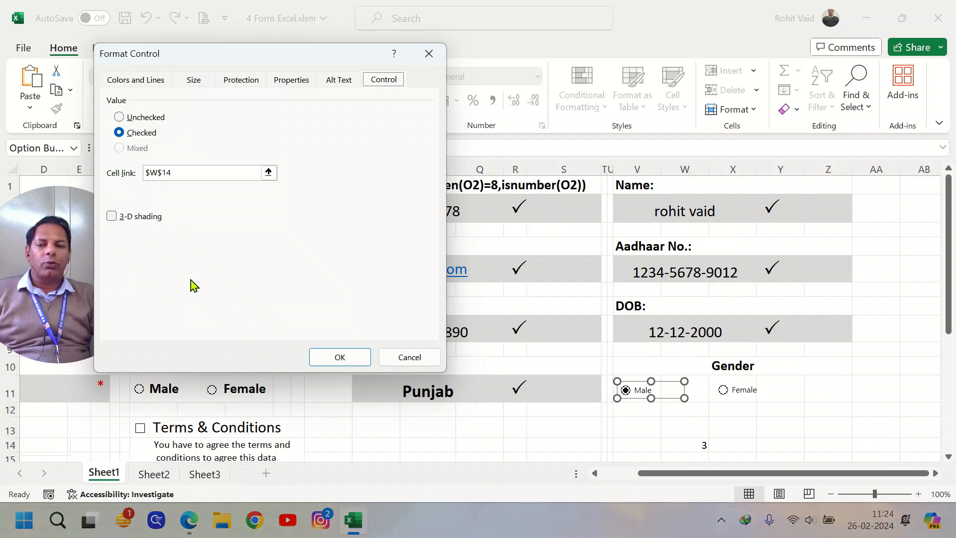
Replace the $W$14 cell link with V22 and confirm.
drag(189, 173, 106, 161)
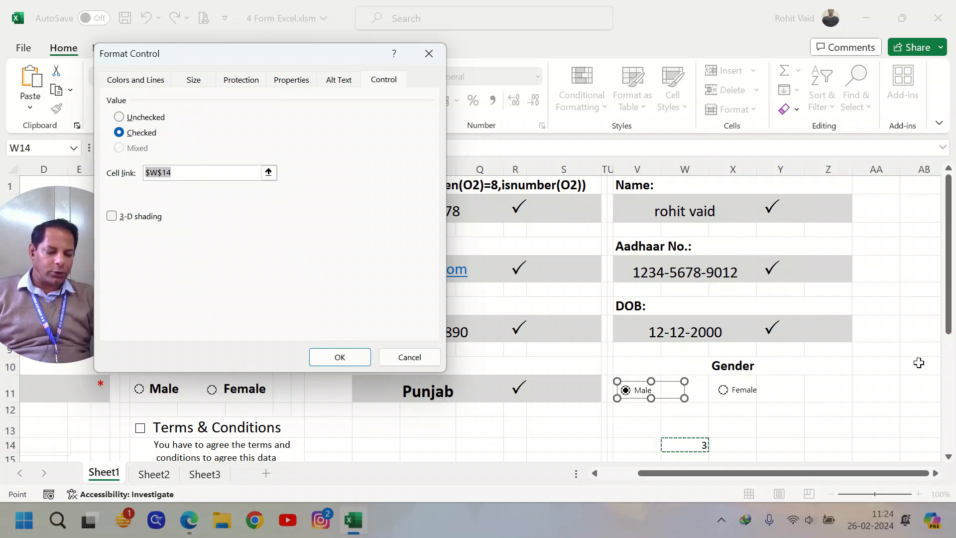
key(BackSpace)
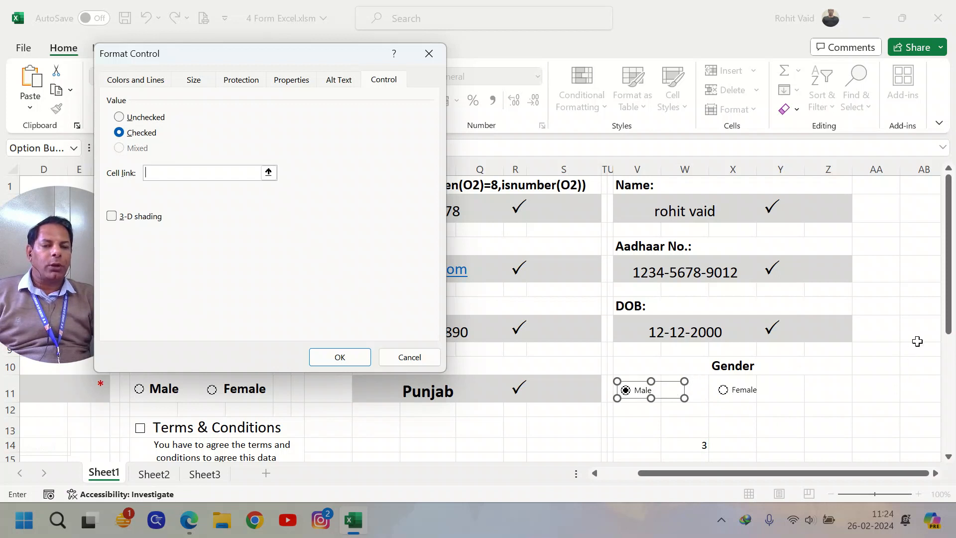
scroll(779, 435, down, 3)
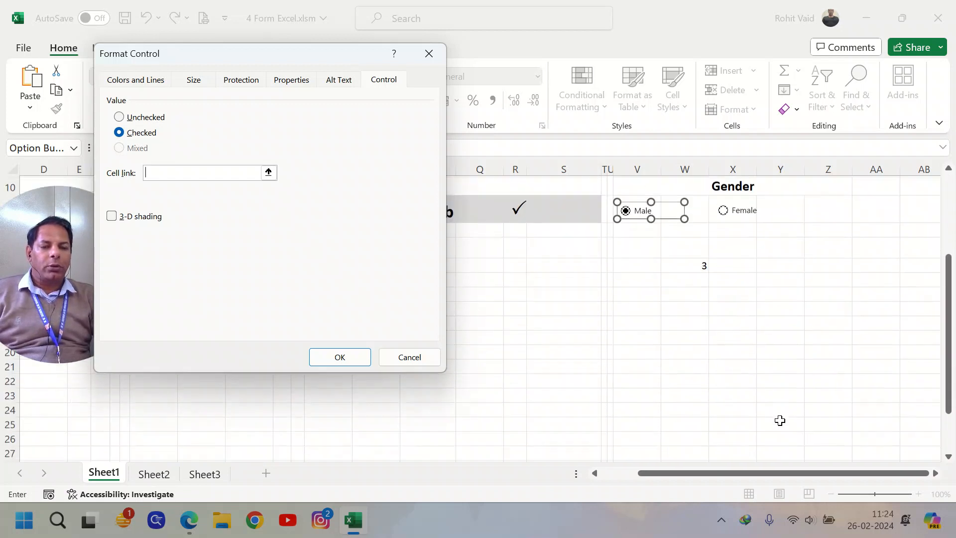
click(641, 379)
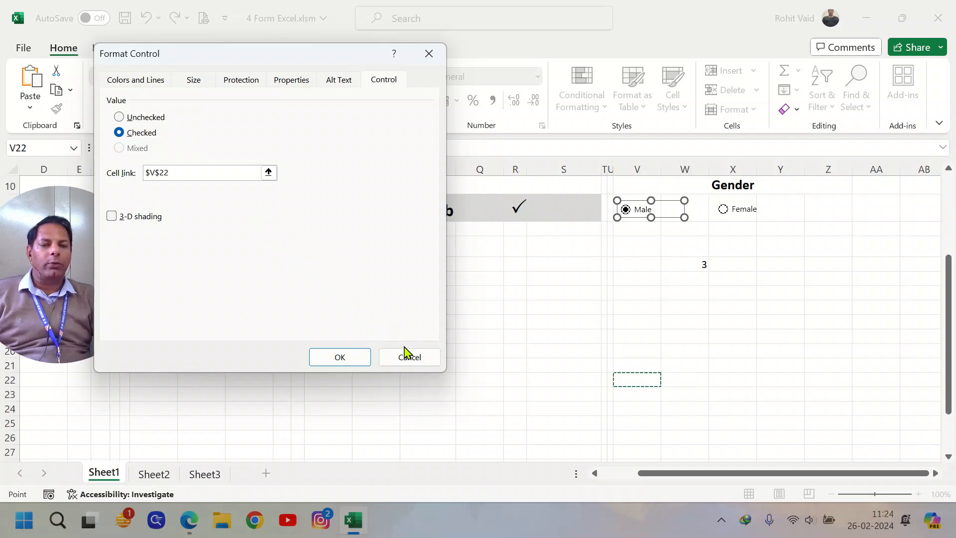
click(354, 358)
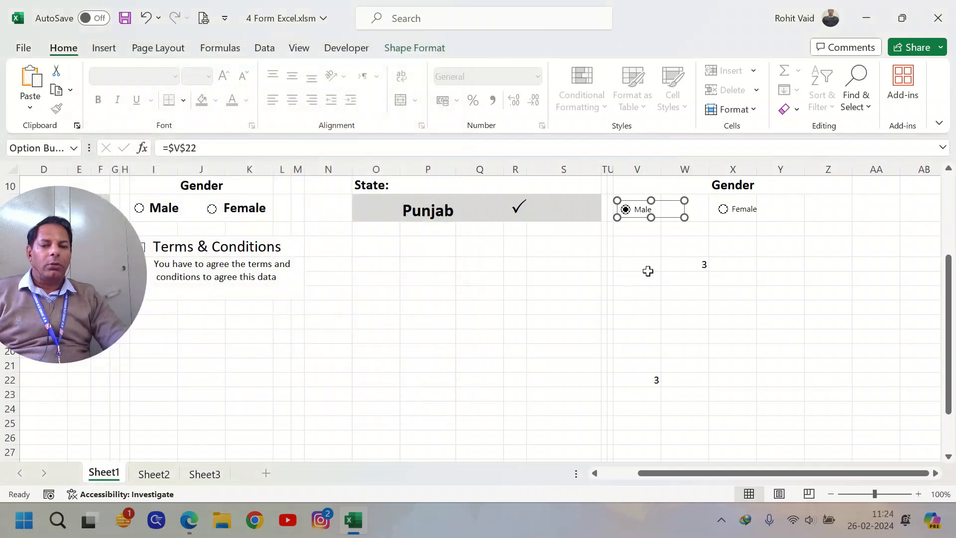
Delete the leftover 3 from its old linked cell.
click(685, 262)
key(Delete)
click(641, 249)
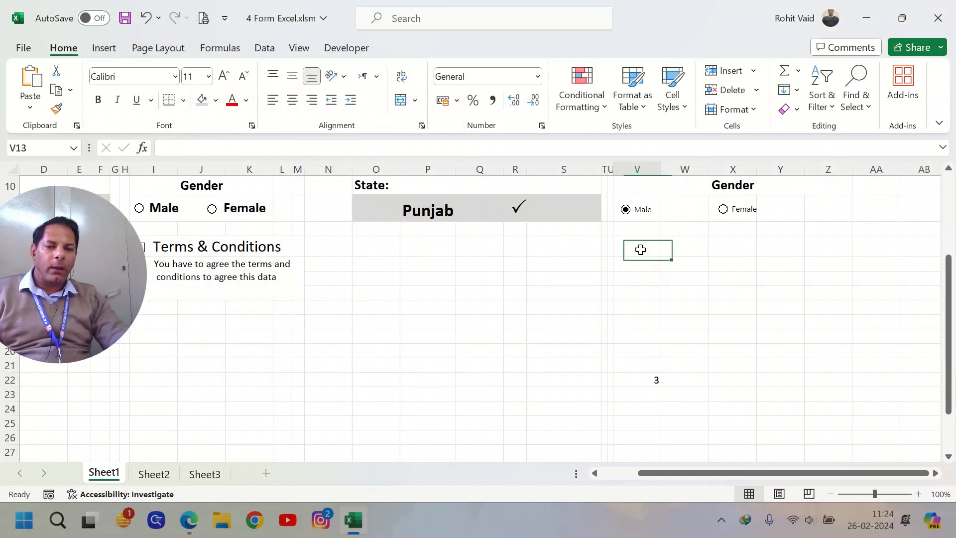
Click each Male and Female button on both forms, watching V22 show values 1–4.
click(724, 210)
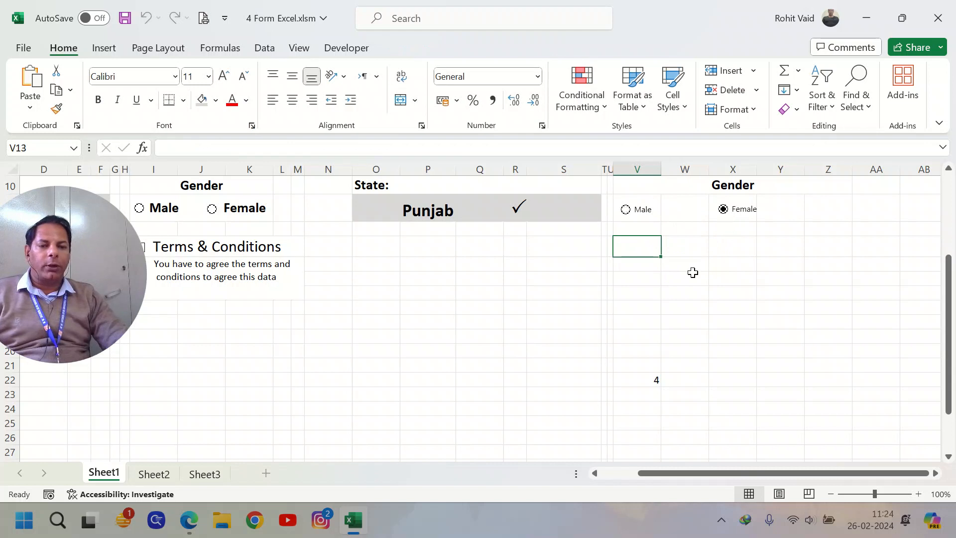
click(650, 381)
click(627, 209)
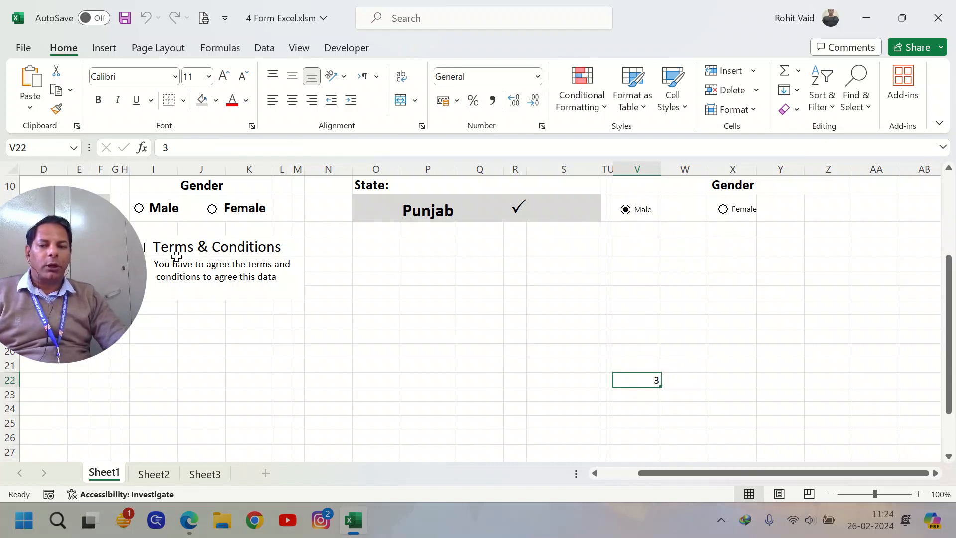
click(217, 209)
click(147, 214)
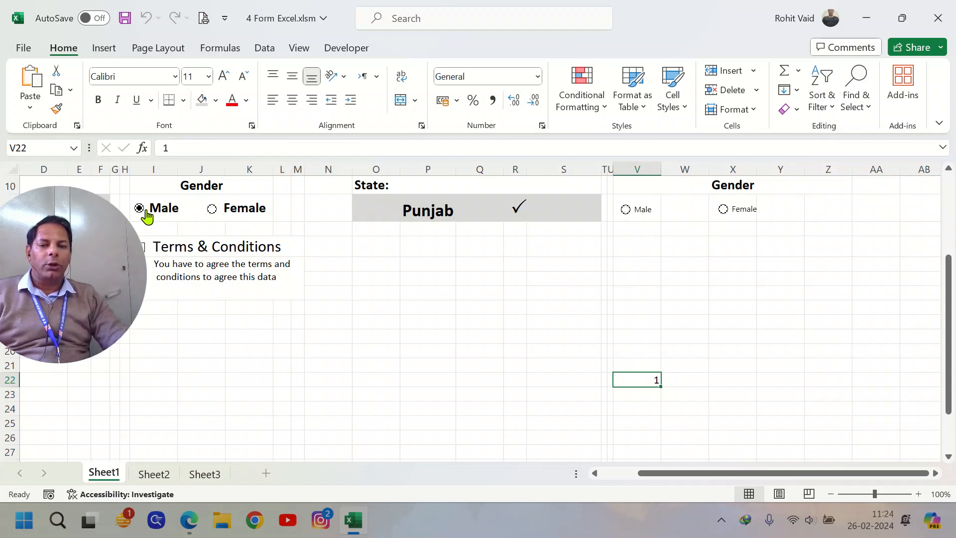
click(249, 211)
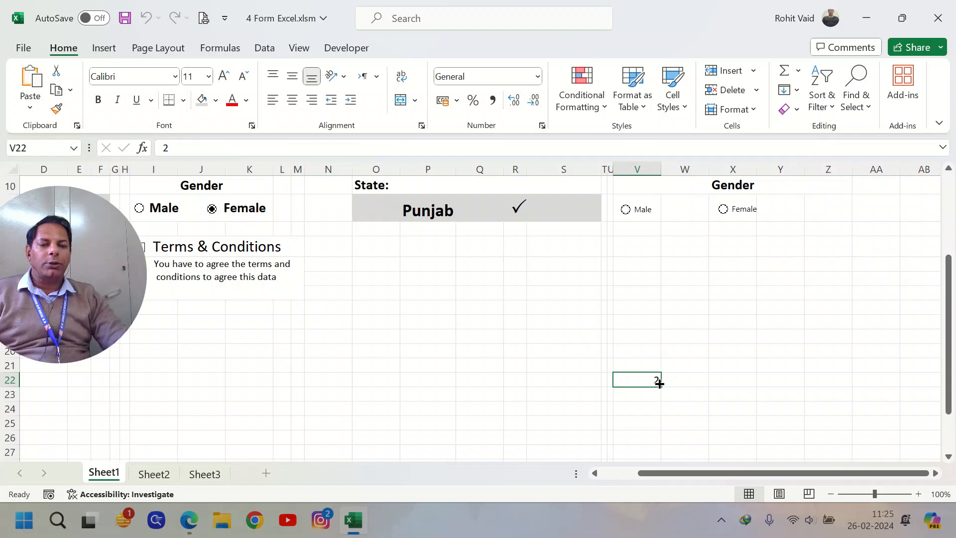
click(628, 212)
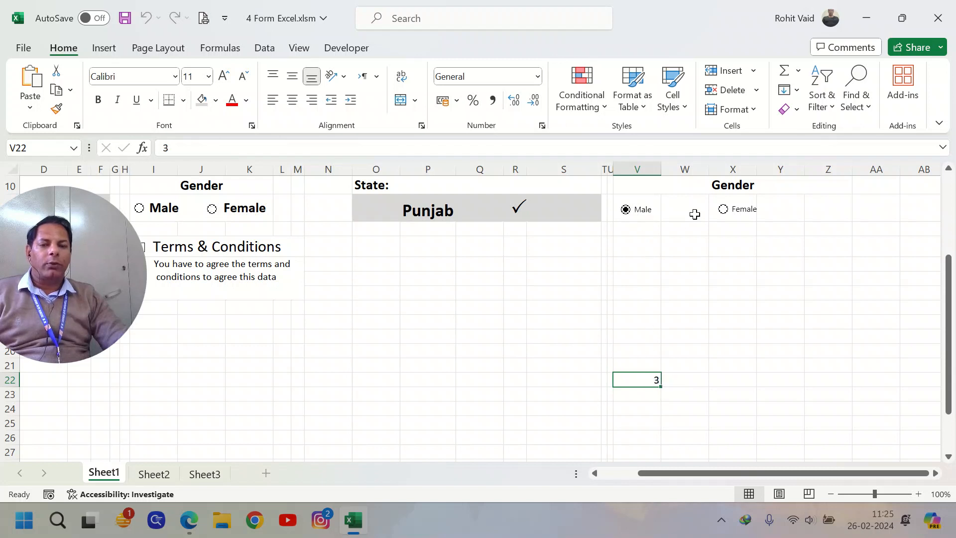
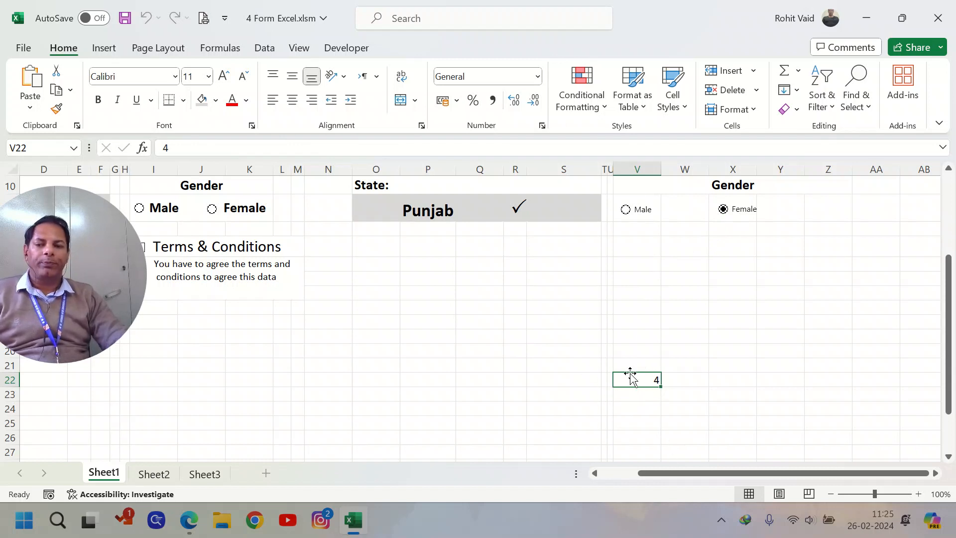
Give cell V22 a thick outside border.
scroll(691, 371, up, 3)
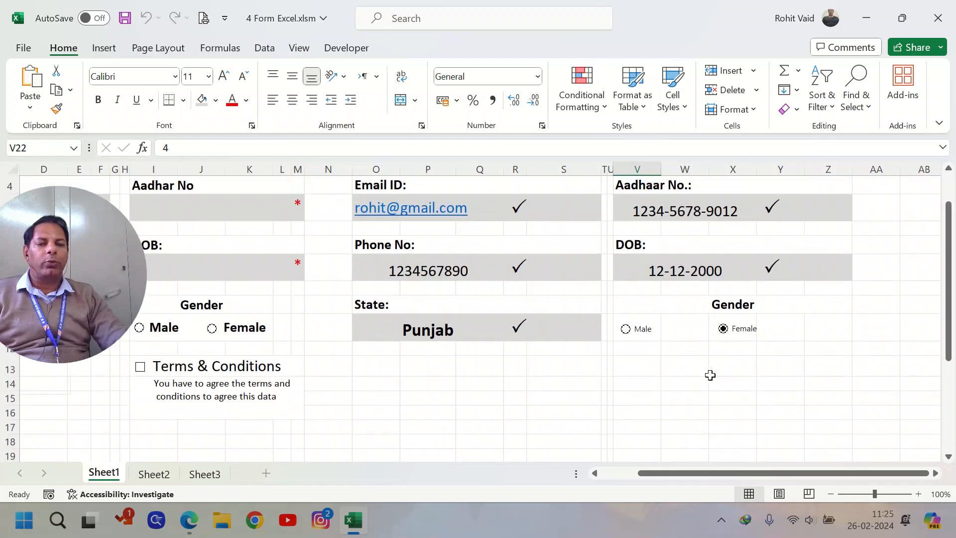
scroll(710, 380, down, 3)
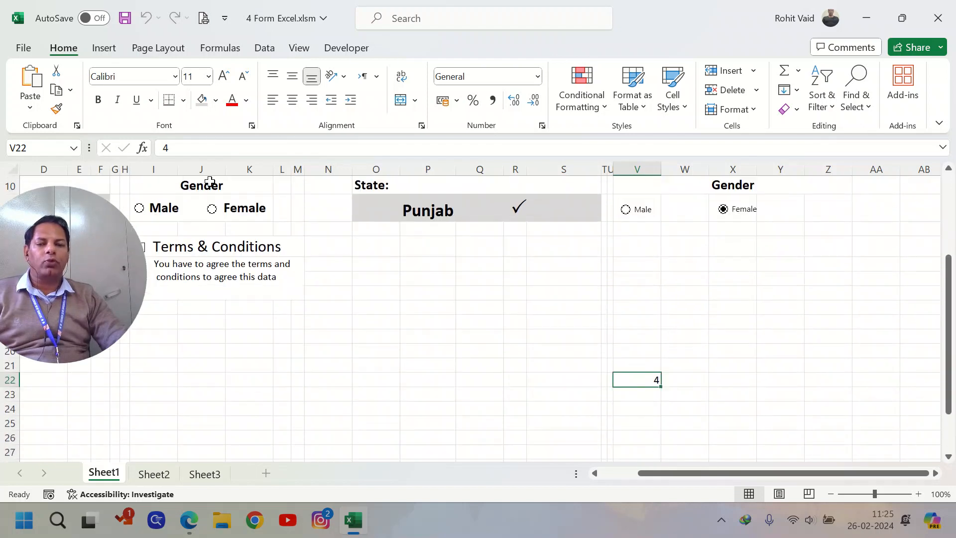
click(184, 100)
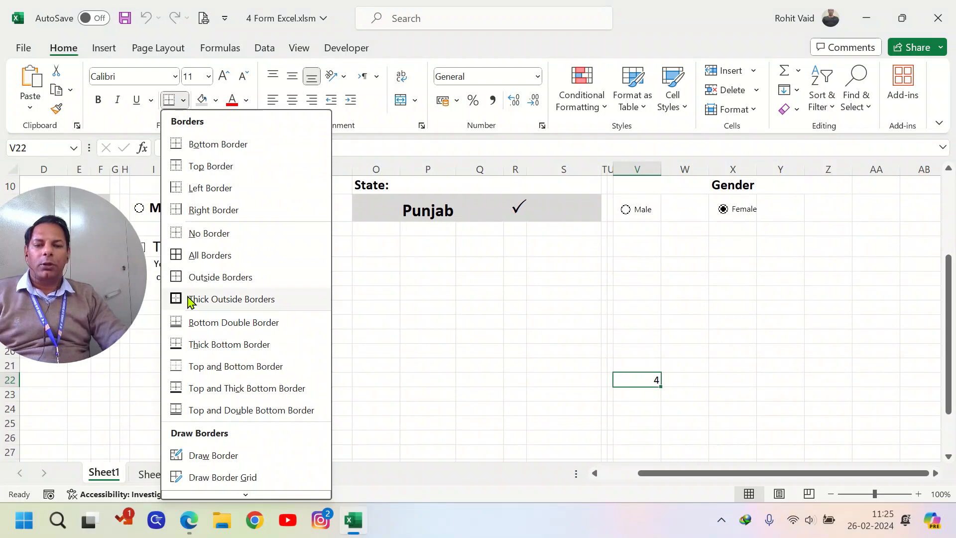
click(191, 301)
click(816, 337)
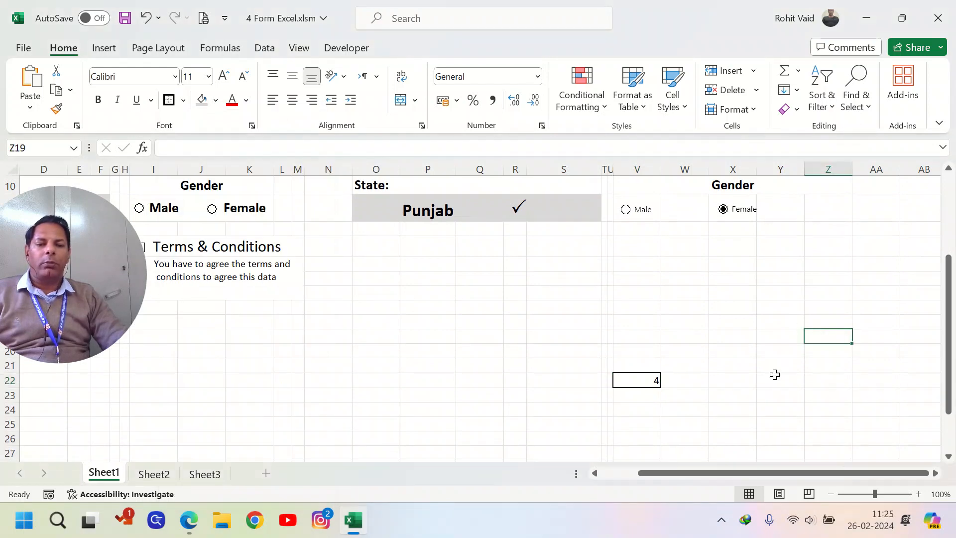
Enlarge the right-hand Gender section's text to 14 pt.
click(631, 375)
scroll(691, 354, up, 3)
drag(789, 414, 625, 372)
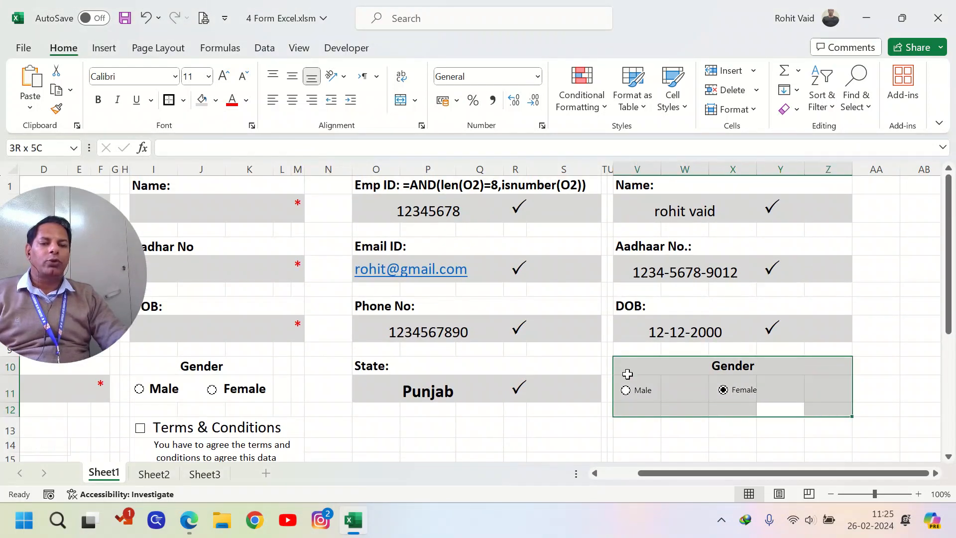
click(223, 80)
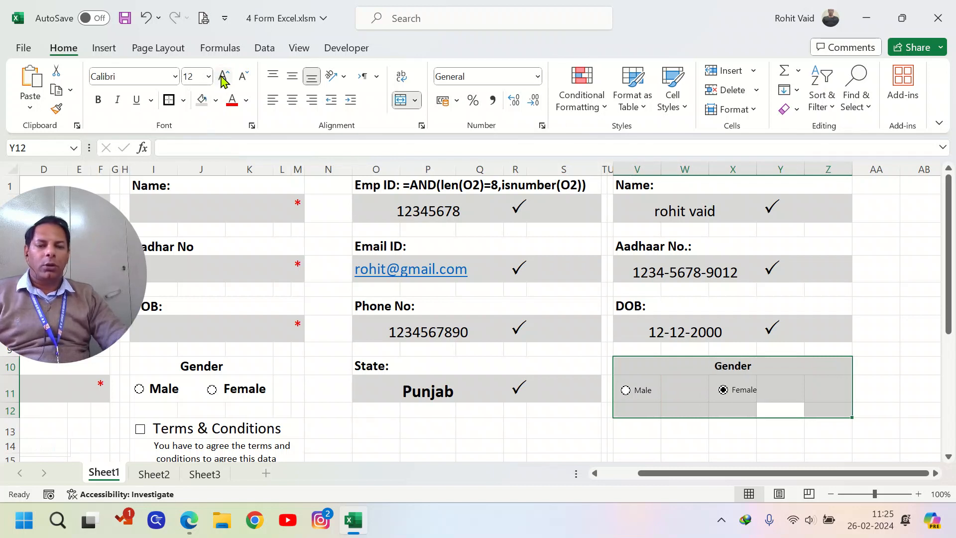
click(224, 80)
click(429, 446)
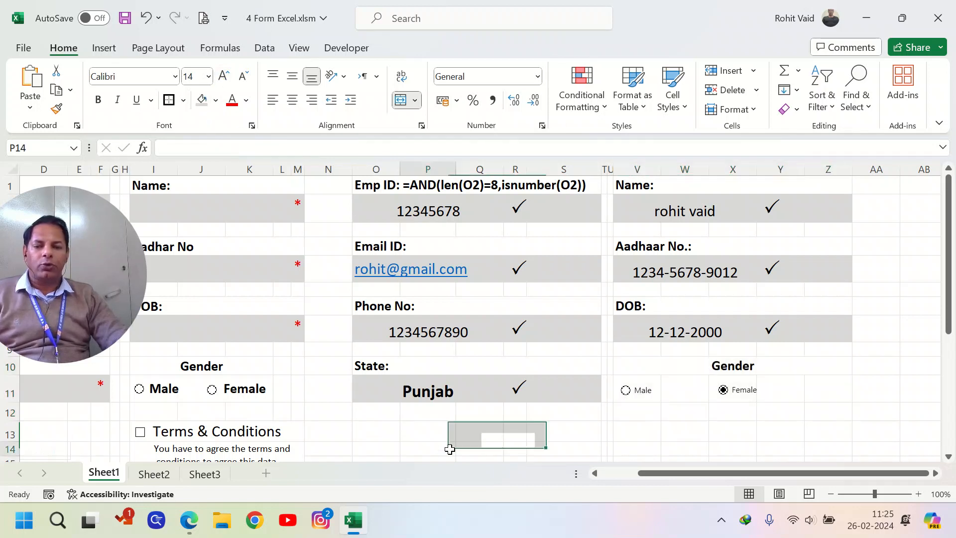
scroll(310, 437, down, 1)
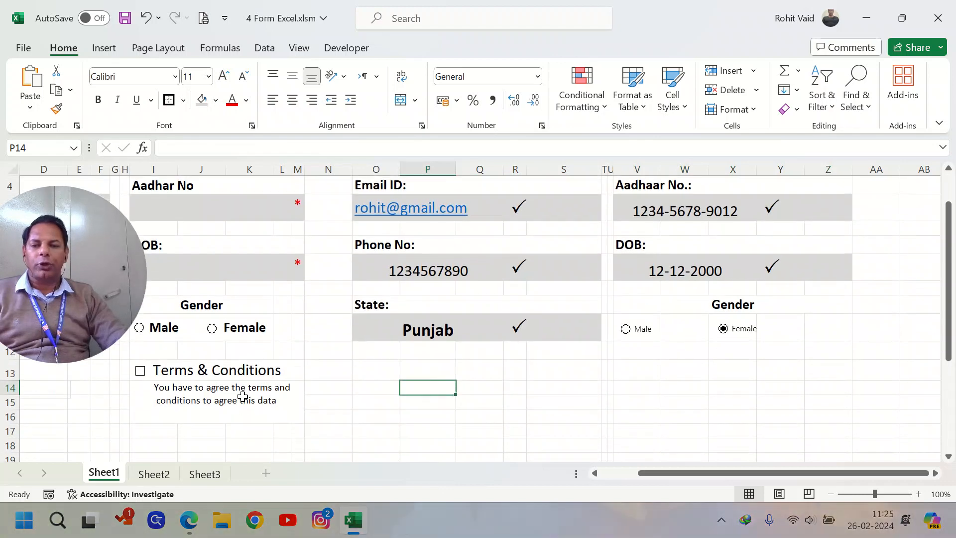
Draw a Form Control check box beneath the Gender options.
click(346, 48)
click(341, 110)
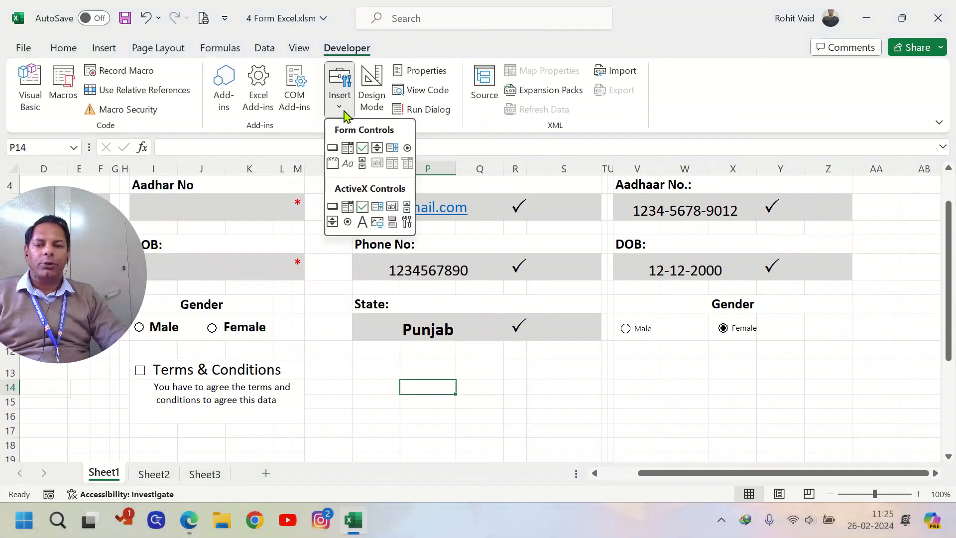
click(362, 148)
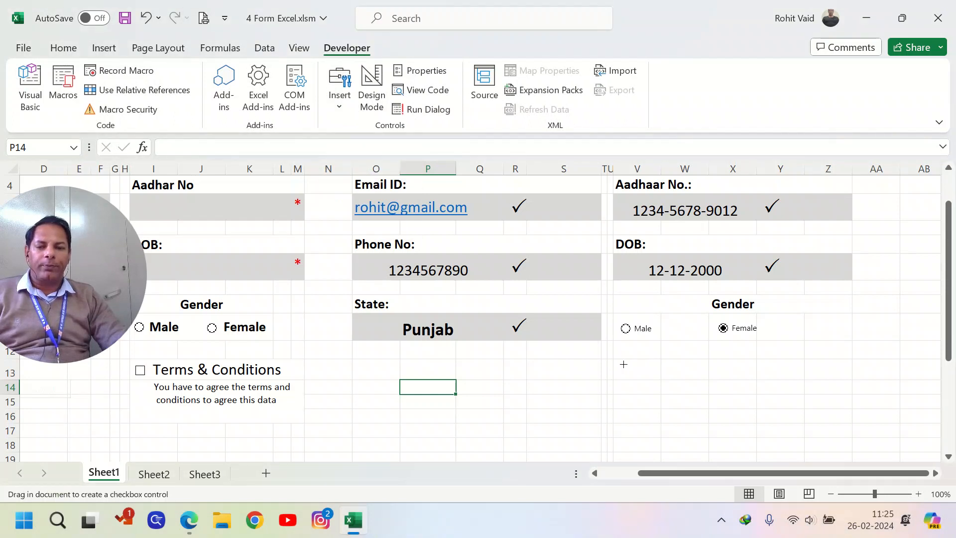
drag(623, 364, 768, 381)
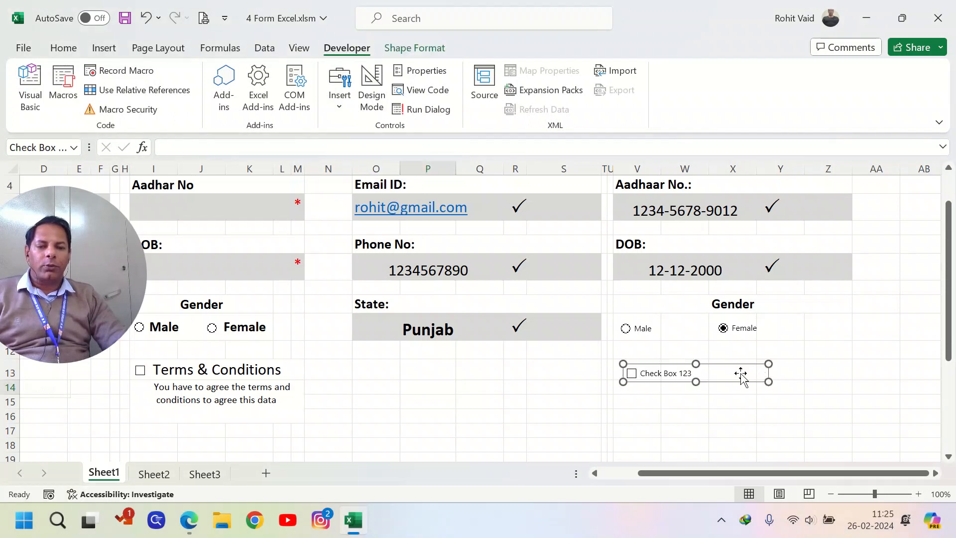
Relabel the check box 'Terms & Conditions' and make it slightly shorter.
click(644, 372)
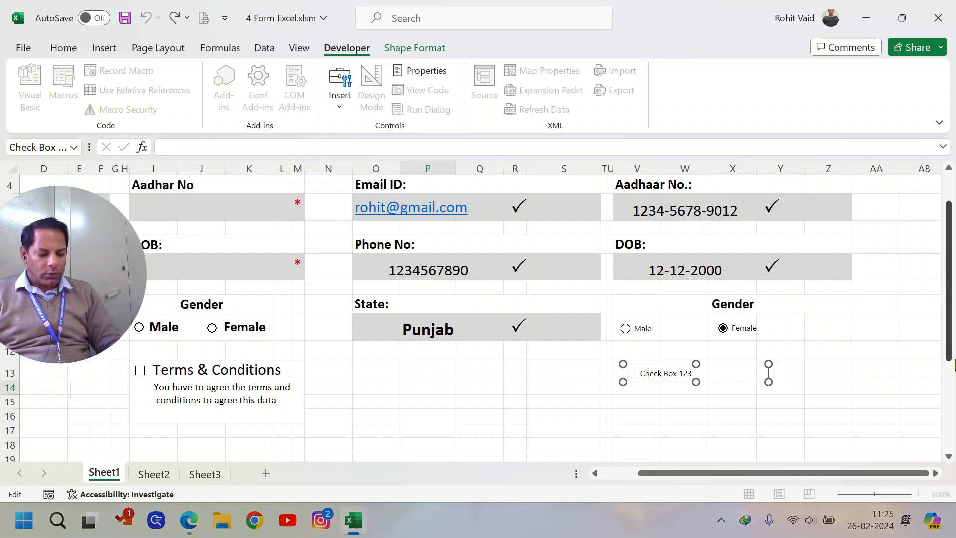
key(Delete)
key(Delete)
key(Delete)
key(Delete)
key(Delete)
key(Delete)
key(Delete)
key(Delete)
key(Delete)
key(Delete)
key(Delete)
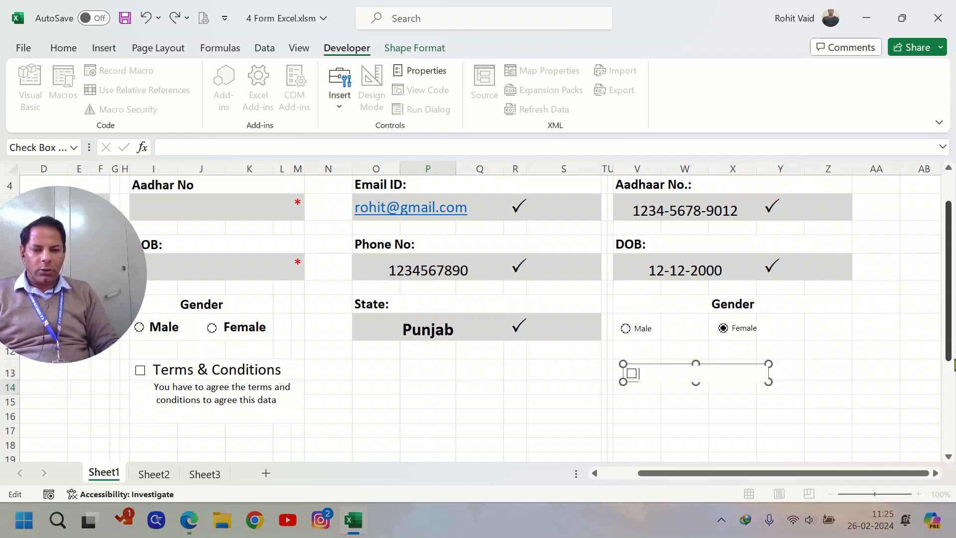
text(Ter)
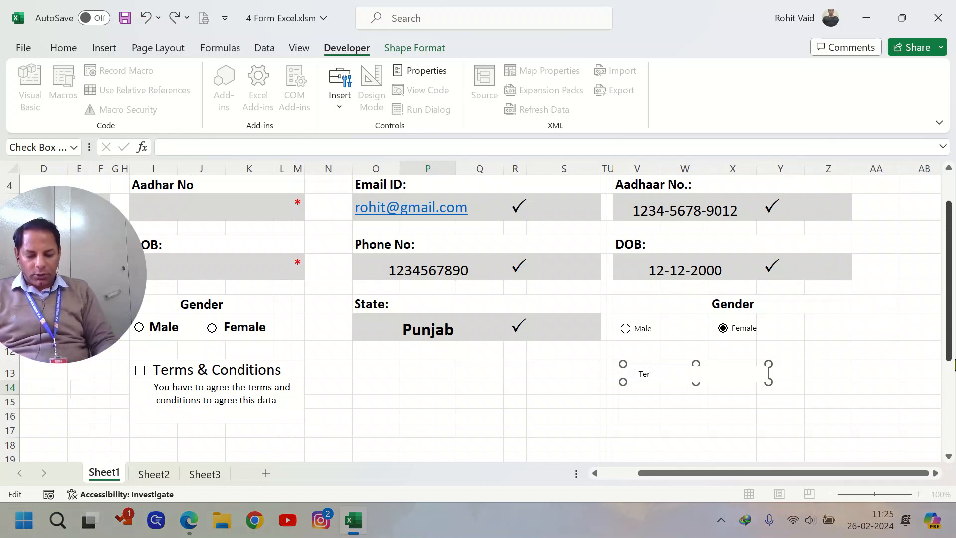
text(ms & Conditions)
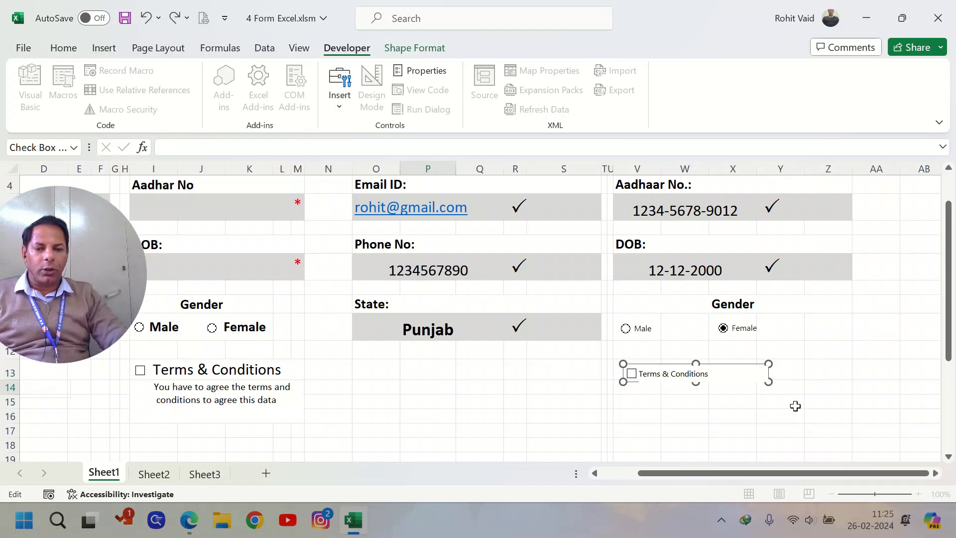
click(697, 389)
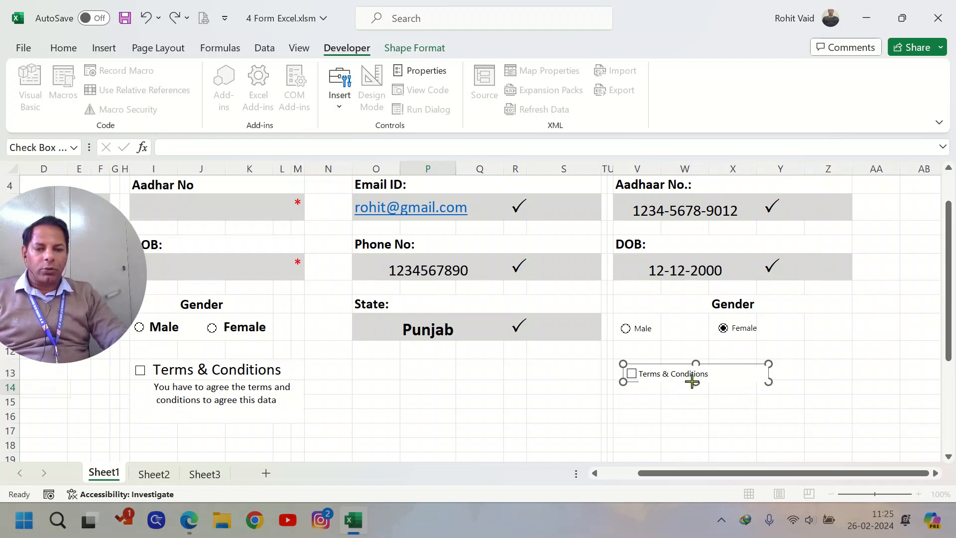
drag(692, 390, 692, 385)
click(681, 409)
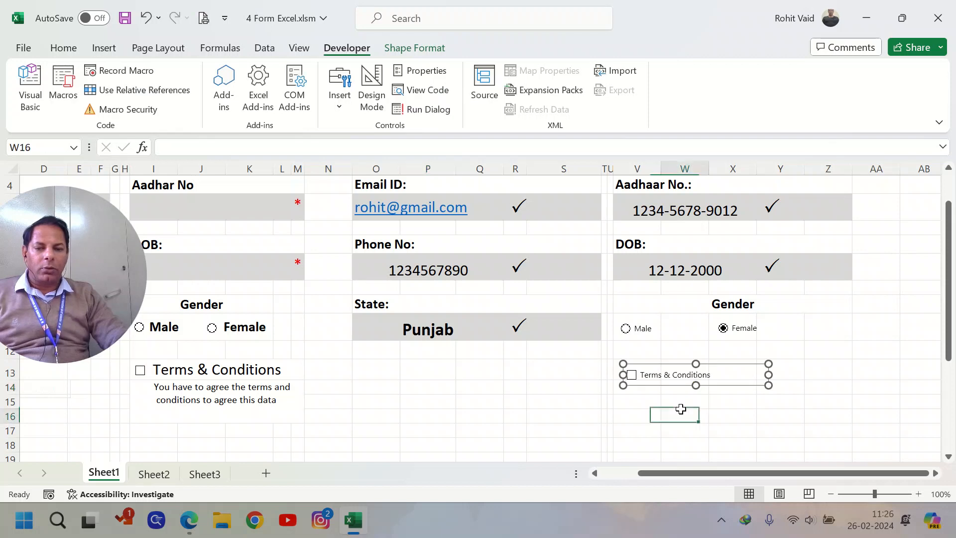
Merge cells V14:Y16 below the check box into one cell.
drag(631, 402, 764, 414)
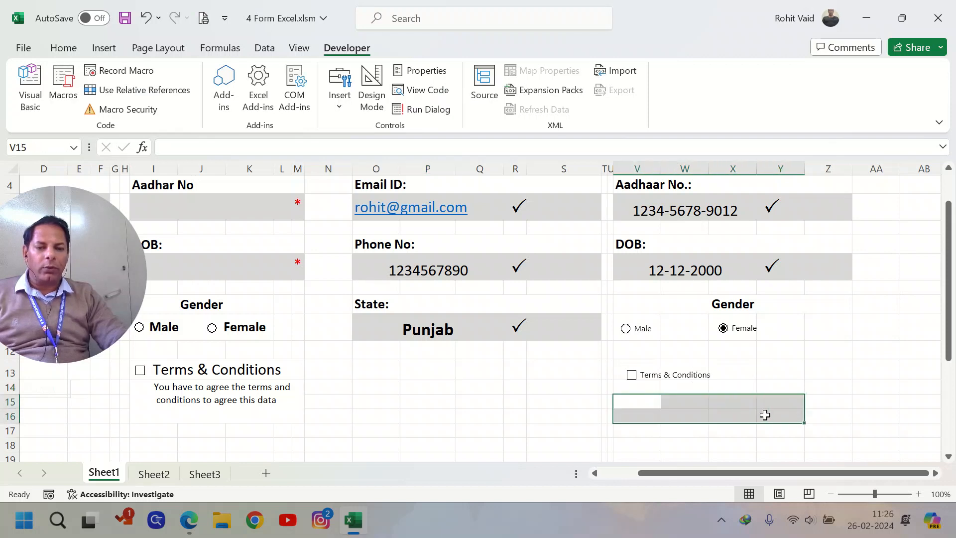
click(635, 388)
drag(635, 388, 770, 414)
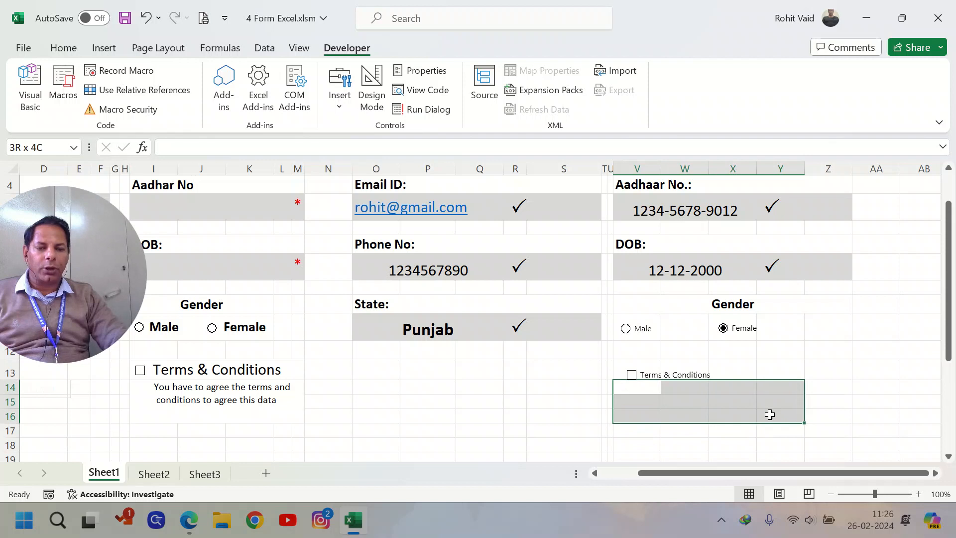
click(65, 48)
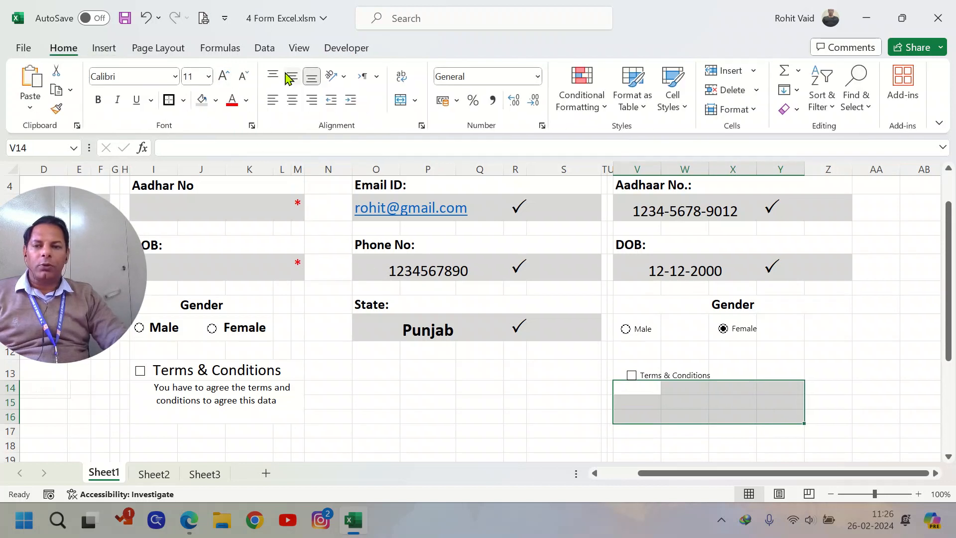
click(400, 100)
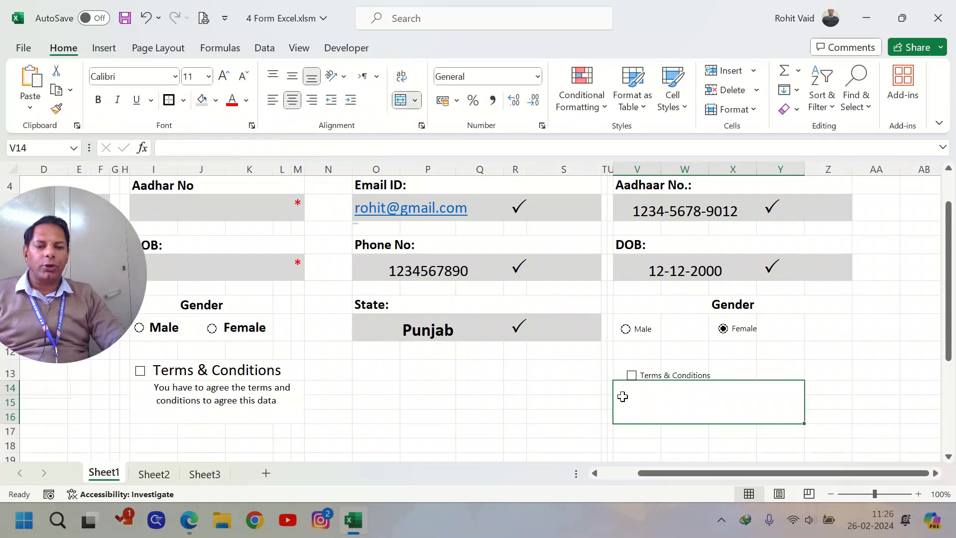
Type 'You have tgo agree the terms and conditions to agree this data' in V14.
double_click(656, 389)
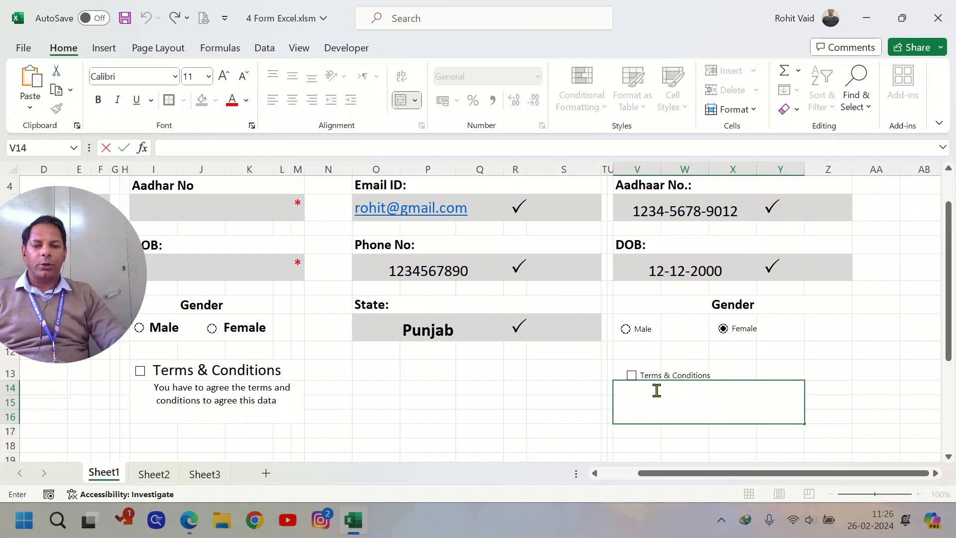
text(Y)
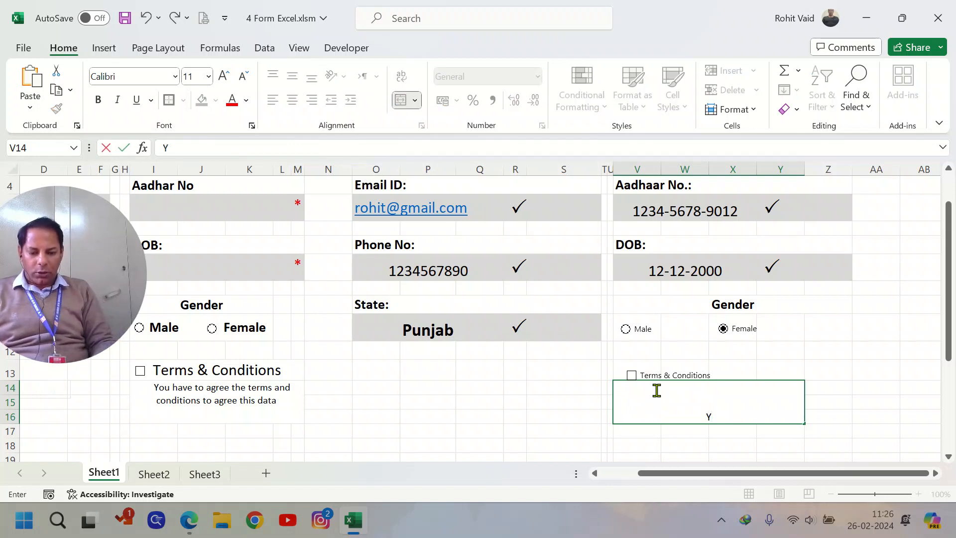
text(ou have)
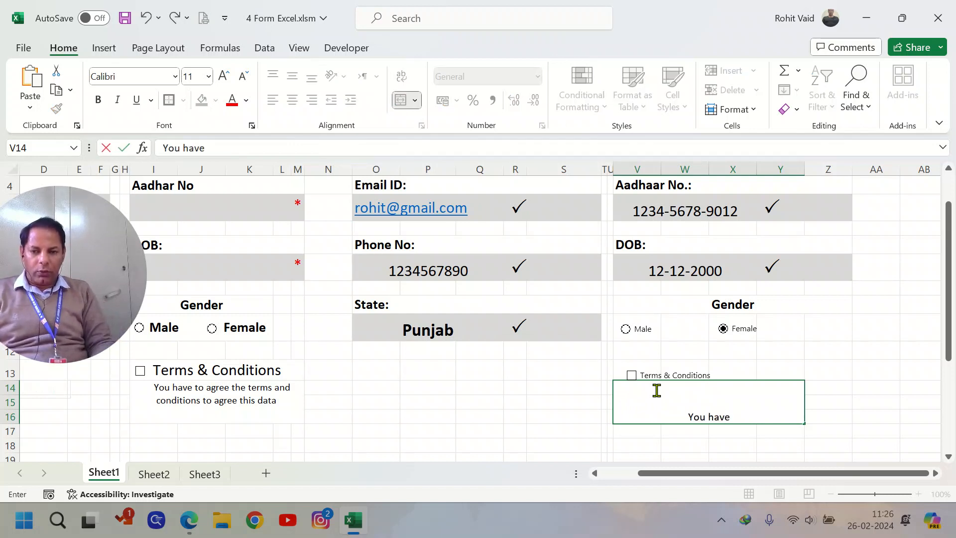
text( tgo agre)
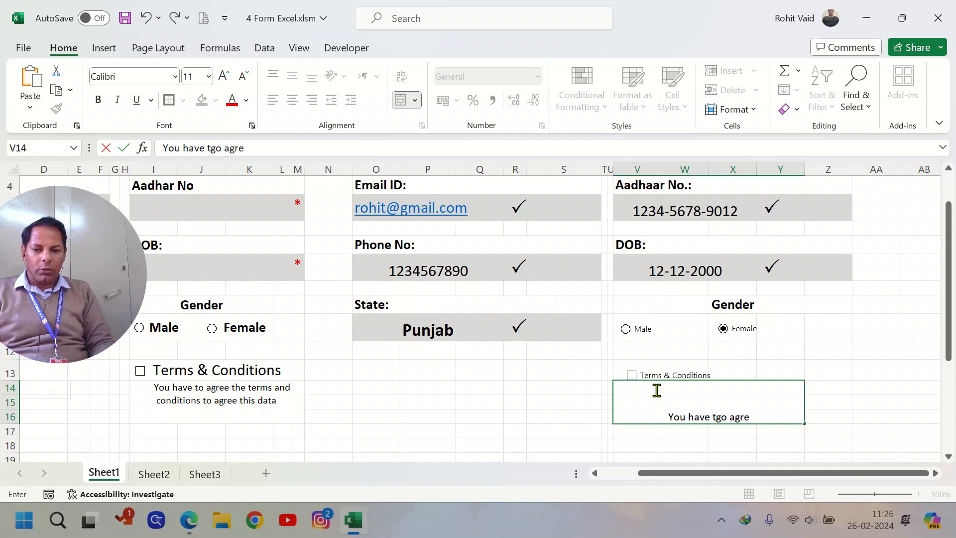
text(e the terjm)
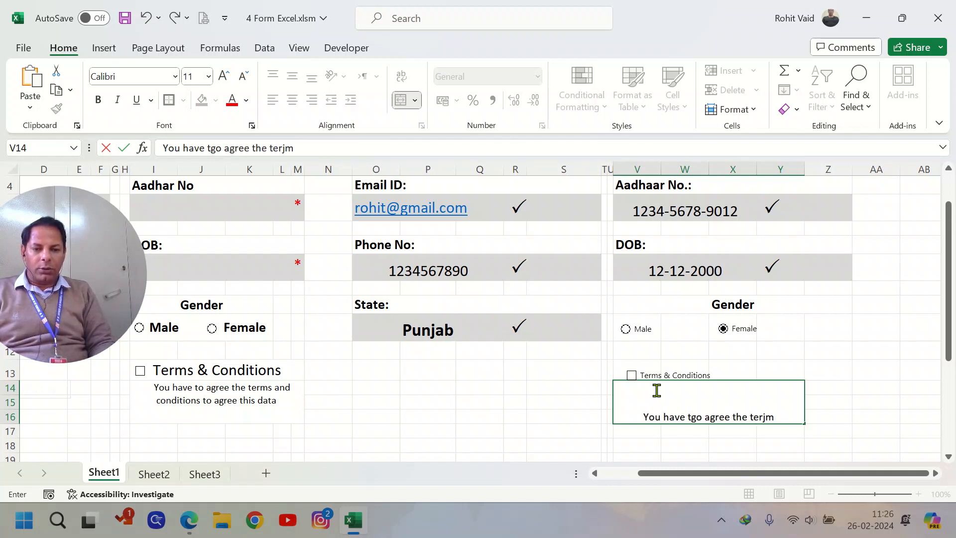
text(s and)
key(BackSpace)
key(BackSpace)
key(BackSpace)
key(BackSpace)
key(BackSpace)
key(BackSpace)
key(BackSpace)
key(BackSpace)
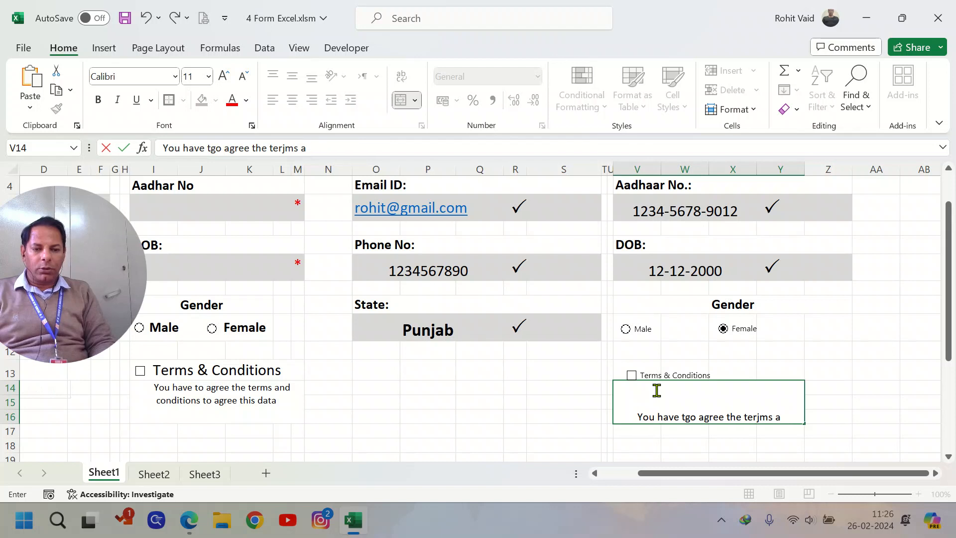
text(ms)
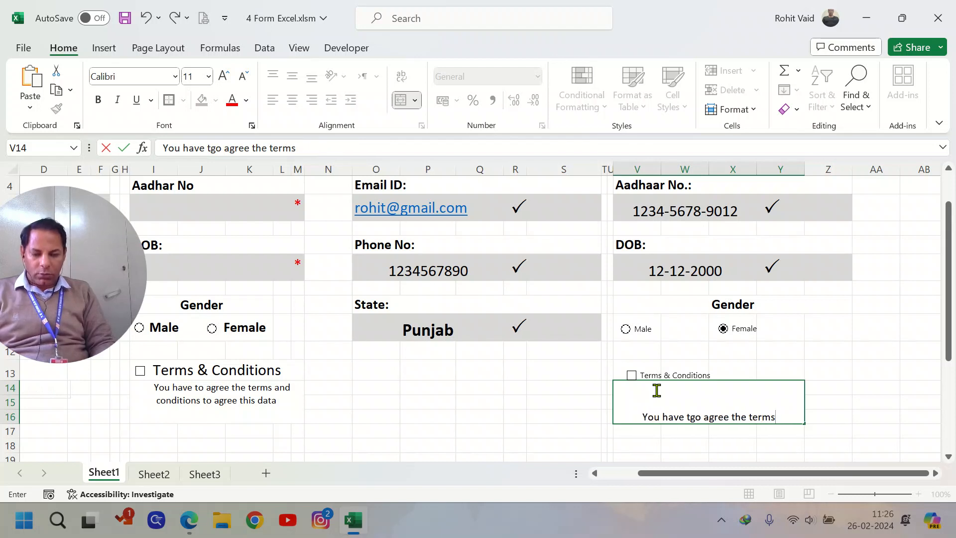
text( and cond)
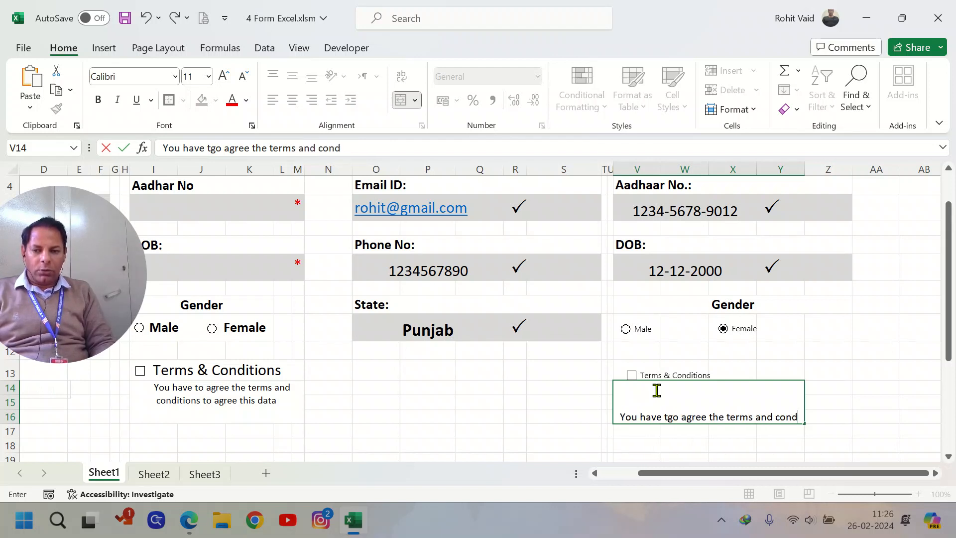
text(t)
key(BackSpace)
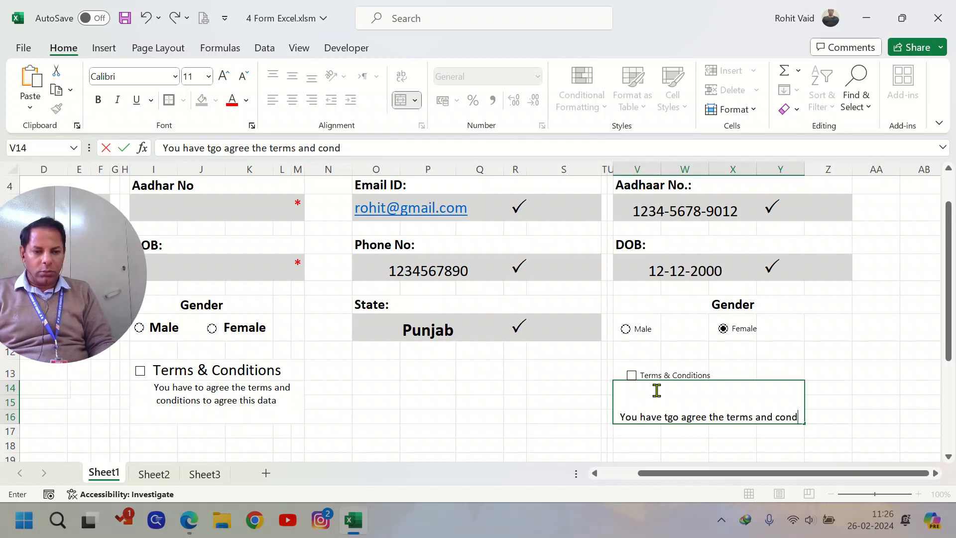
text(itions)
text(t)
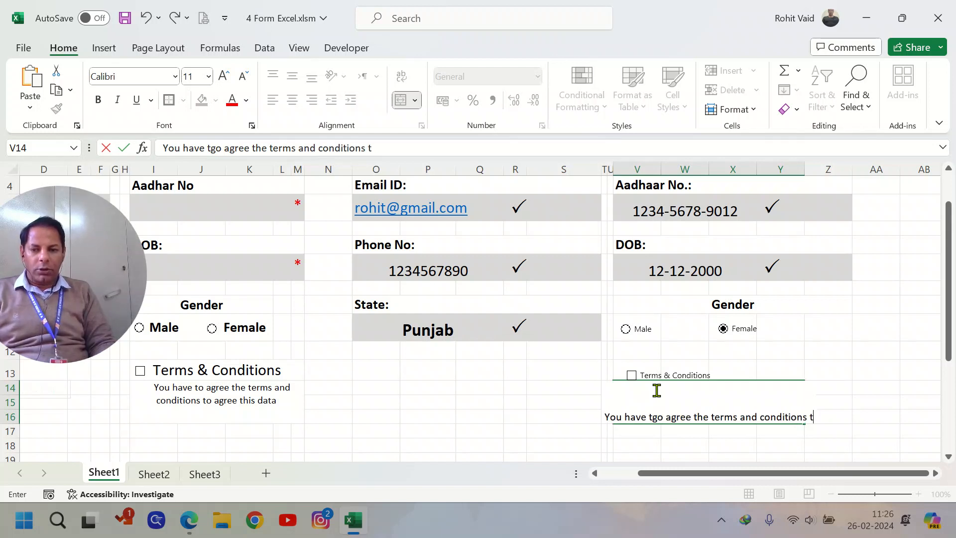
text(o agre)
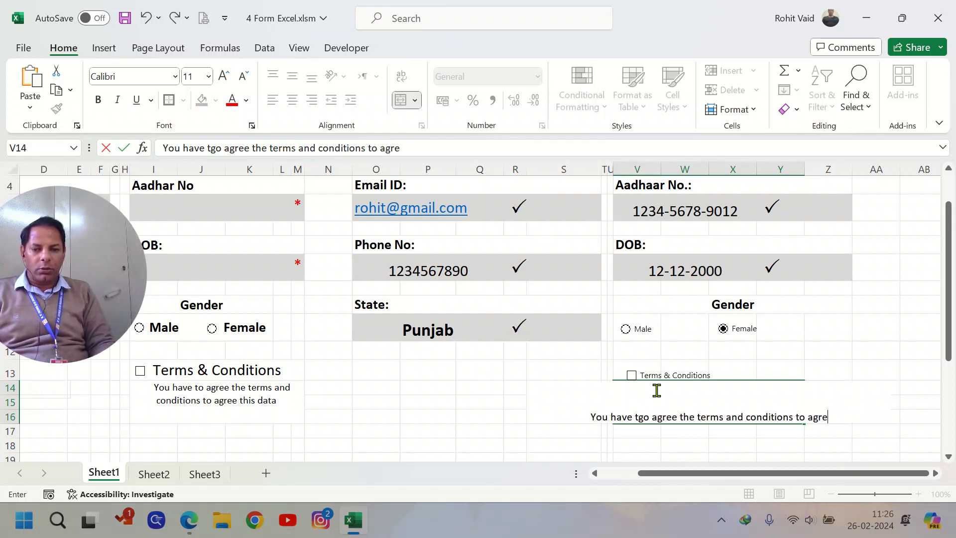
text(e this data)
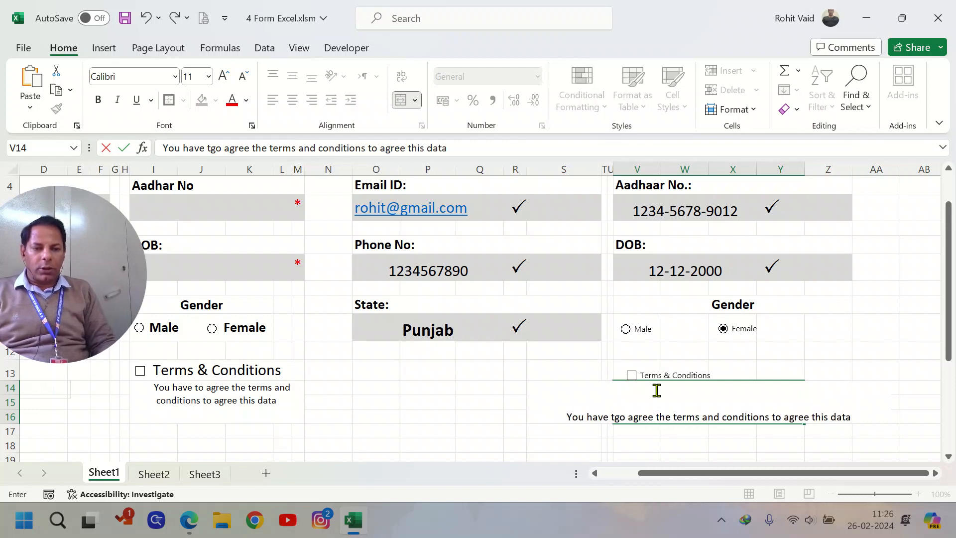
key(Return)
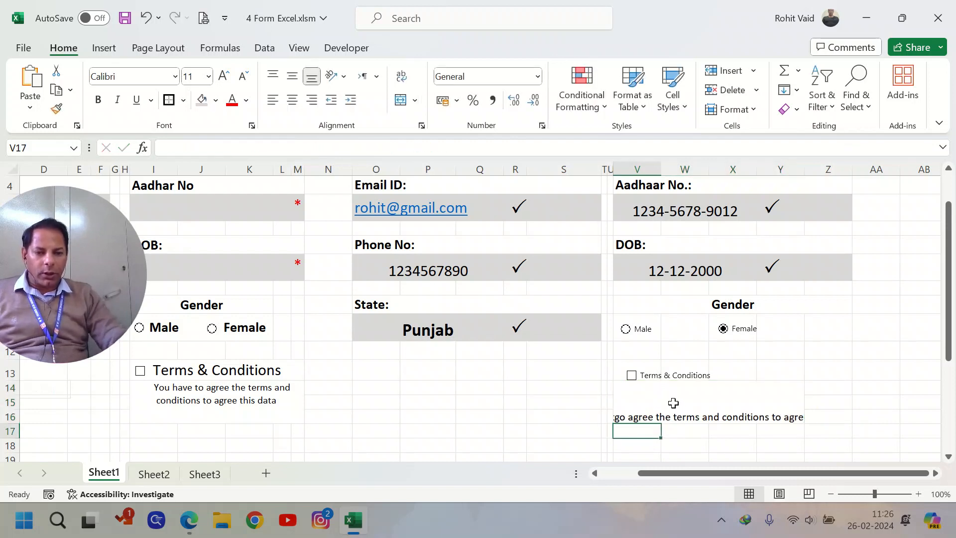
Wrap the note text and align it to the left and top.
click(669, 401)
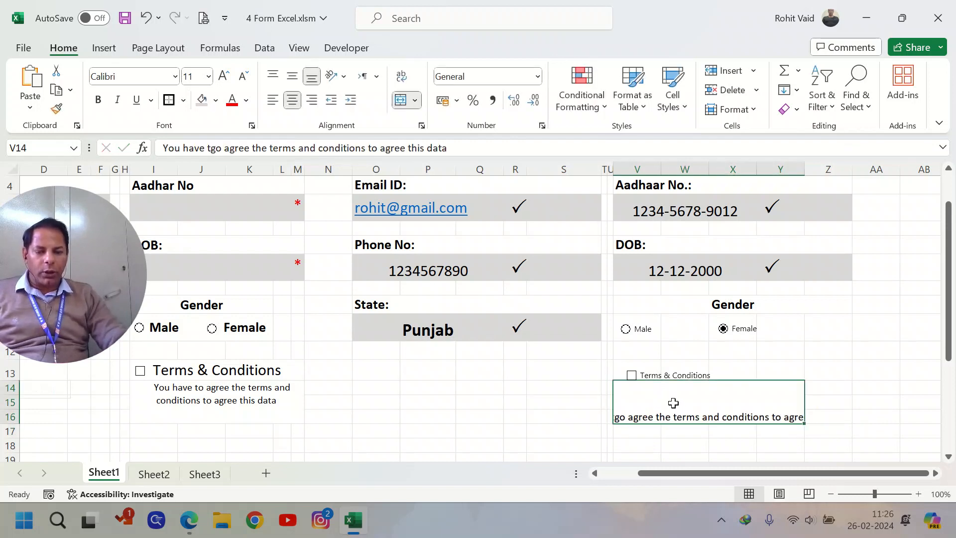
click(404, 77)
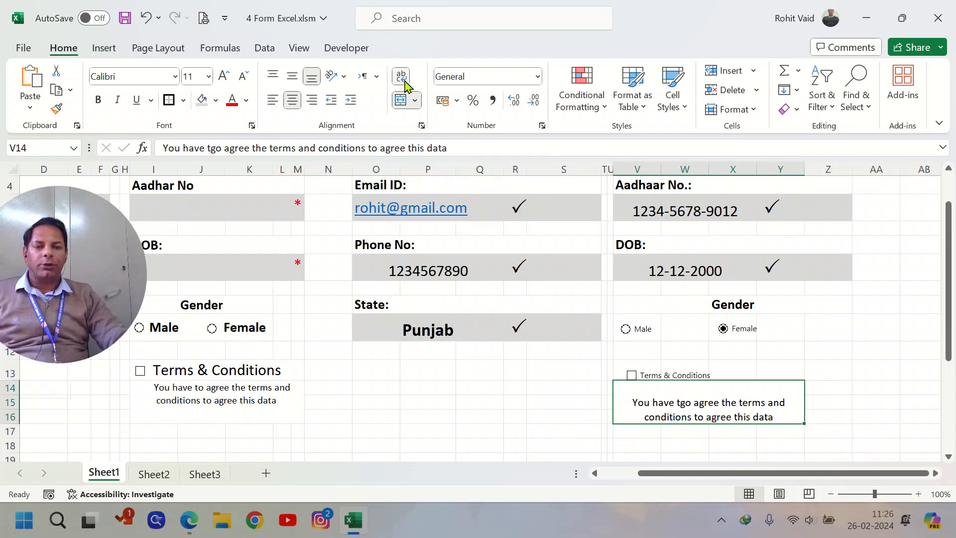
click(272, 100)
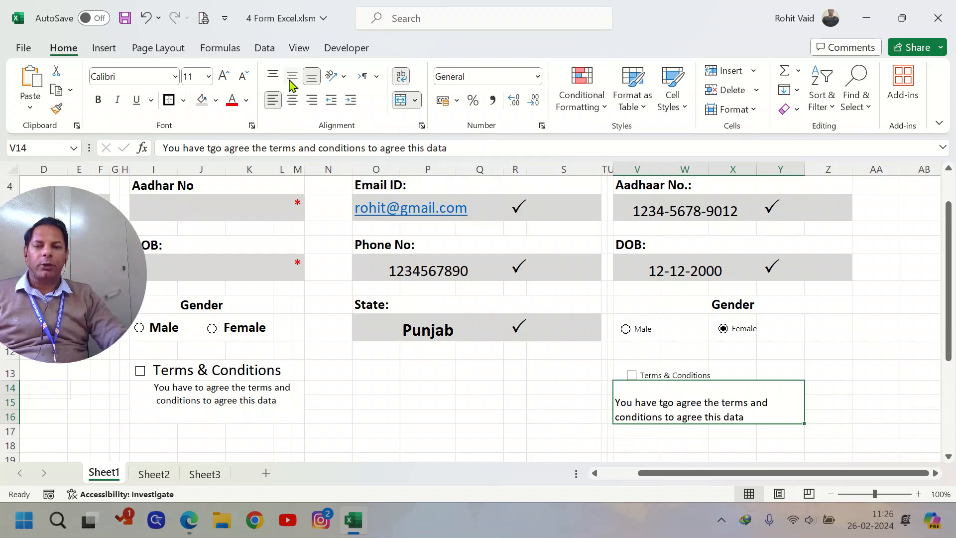
click(272, 75)
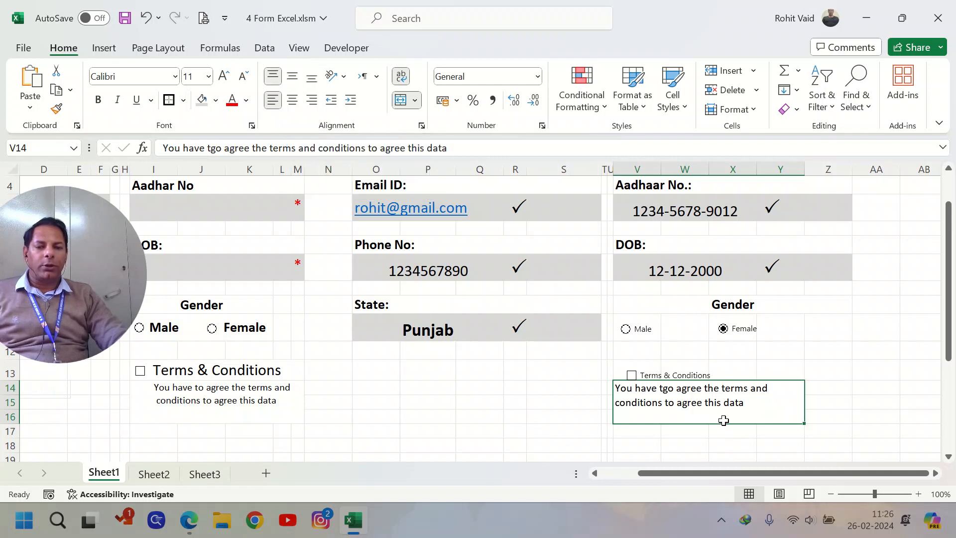
click(828, 392)
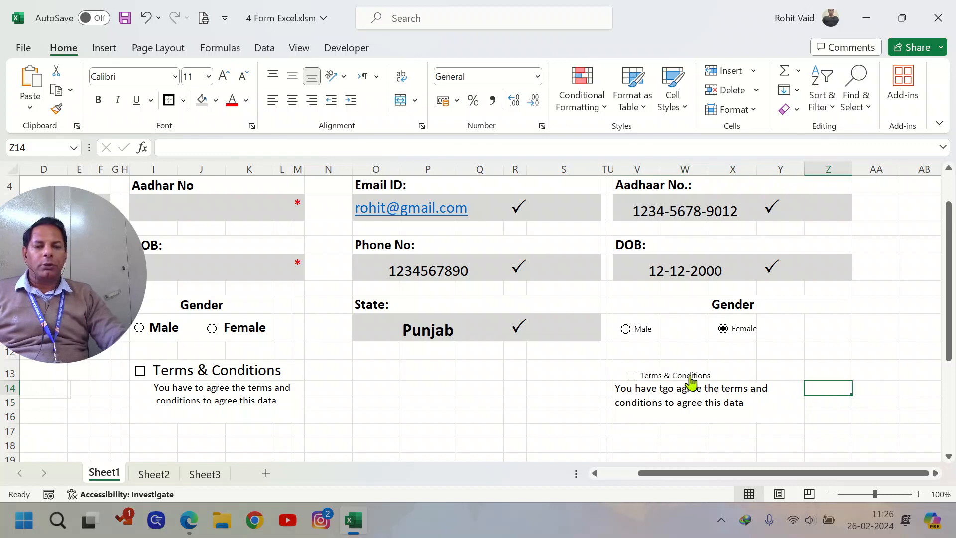
Move the Terms & Conditions check box up just above the note.
ctrl+click(642, 381)
drag(644, 365, 639, 357)
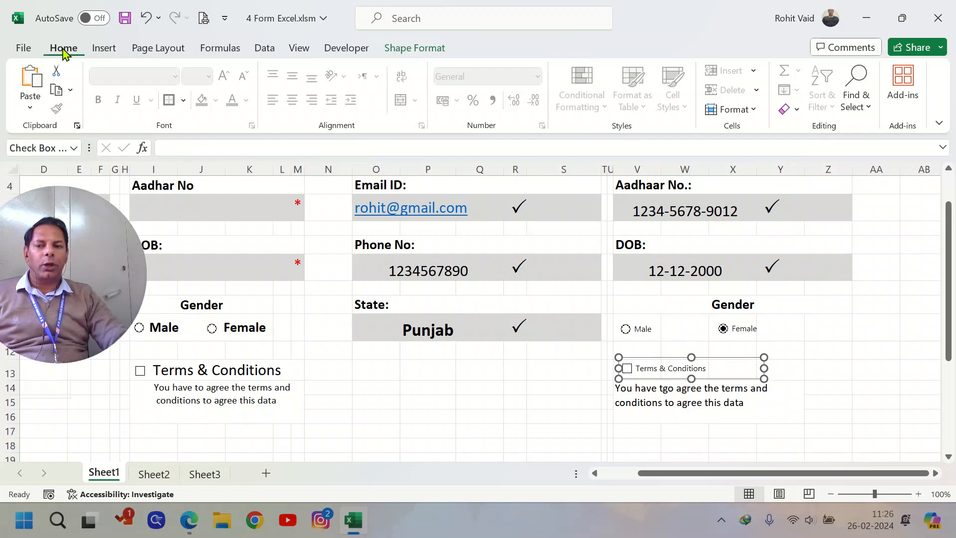
click(824, 368)
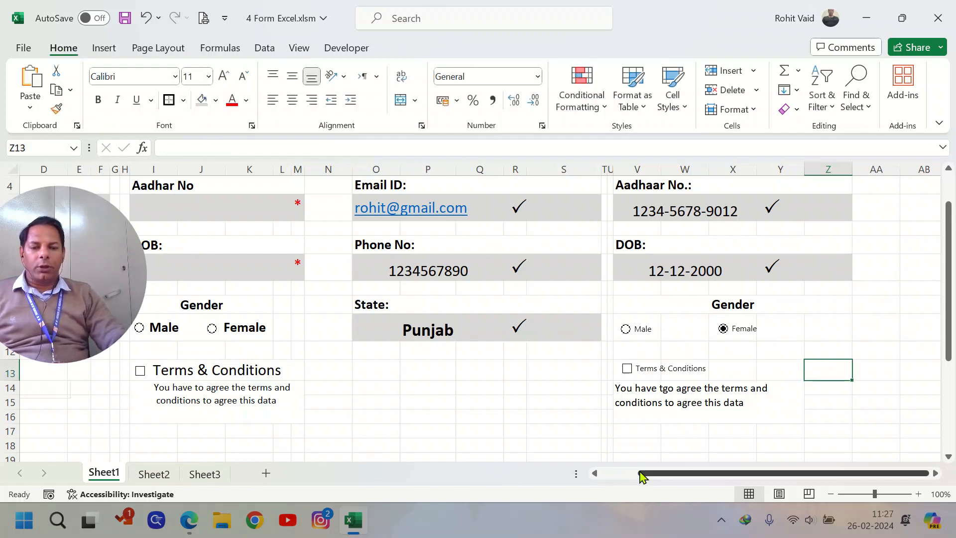
Try out the existing CLEAR button on the form.
drag(641, 473, 571, 477)
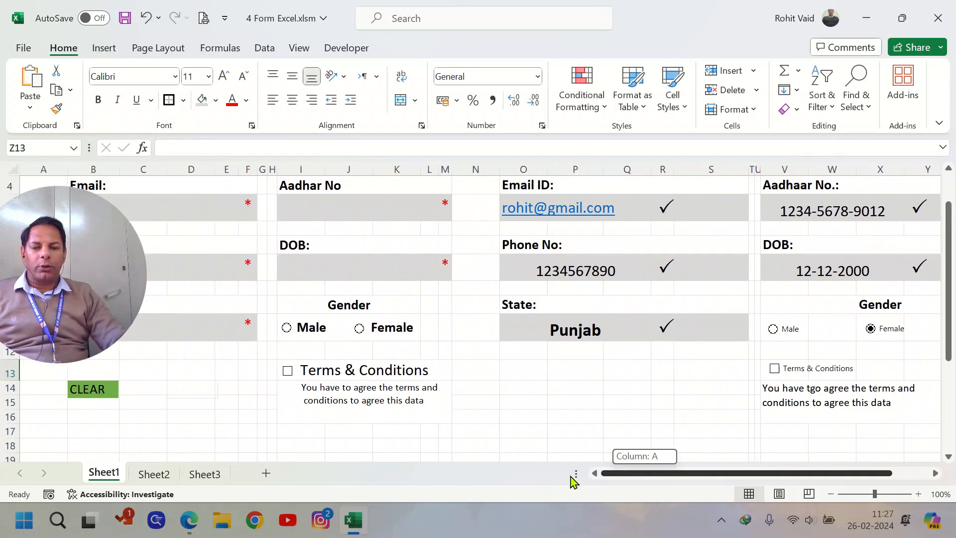
click(89, 390)
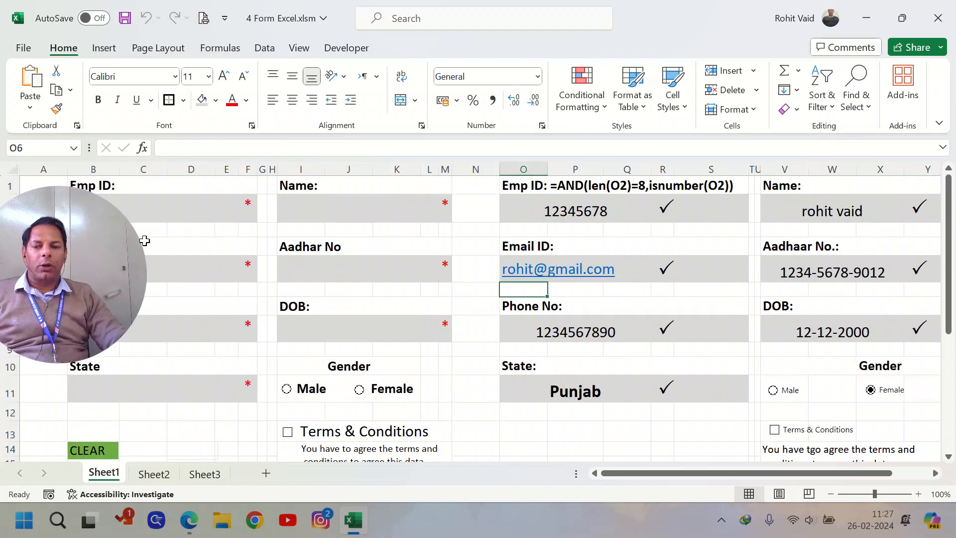
scroll(537, 349, down, 4)
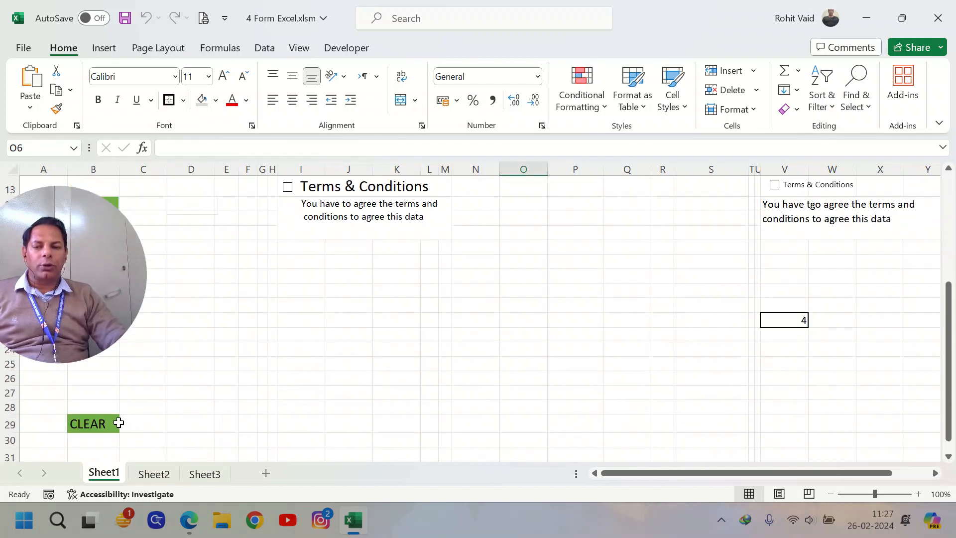
scroll(739, 363, up, 2)
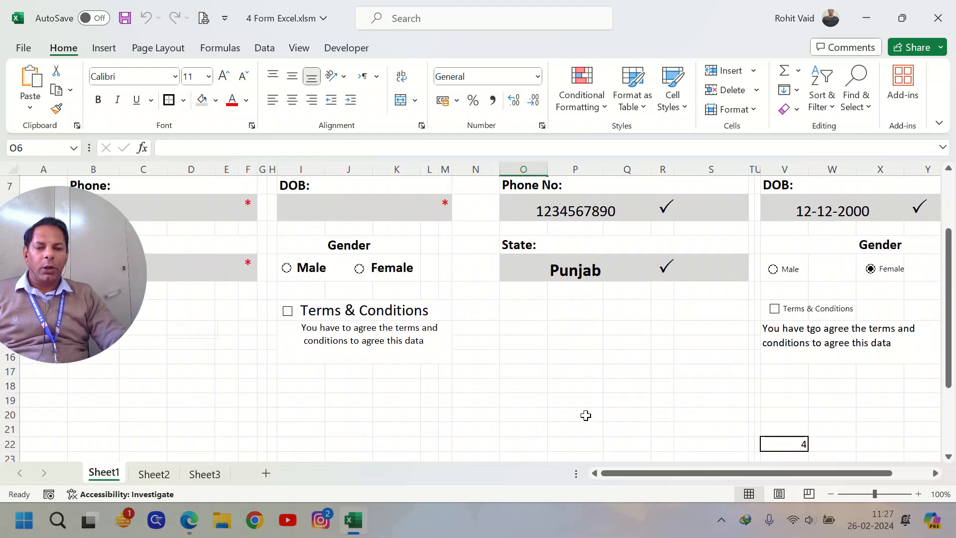
Enter CLEAR in O21 with green fill, centred both ways, in 14 pt text.
click(522, 428)
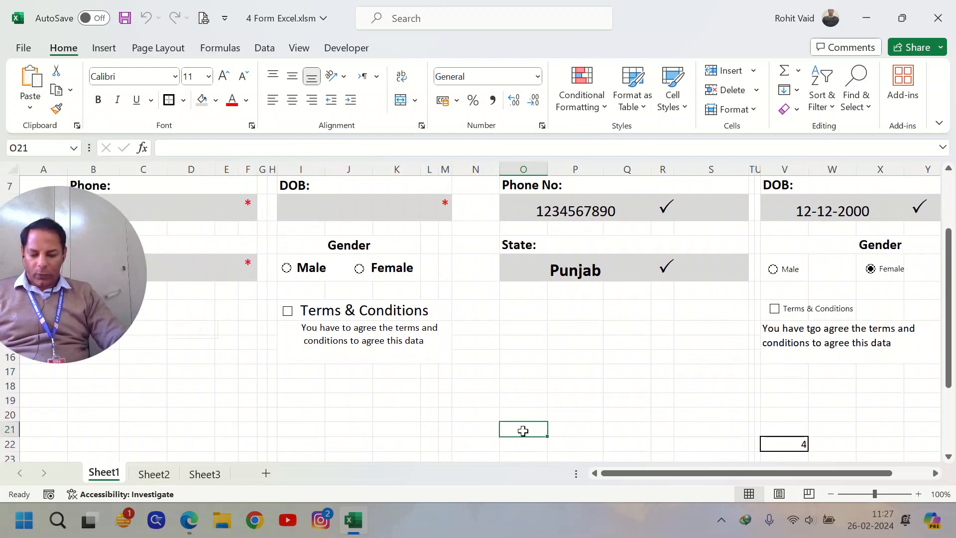
text(CLEAR)
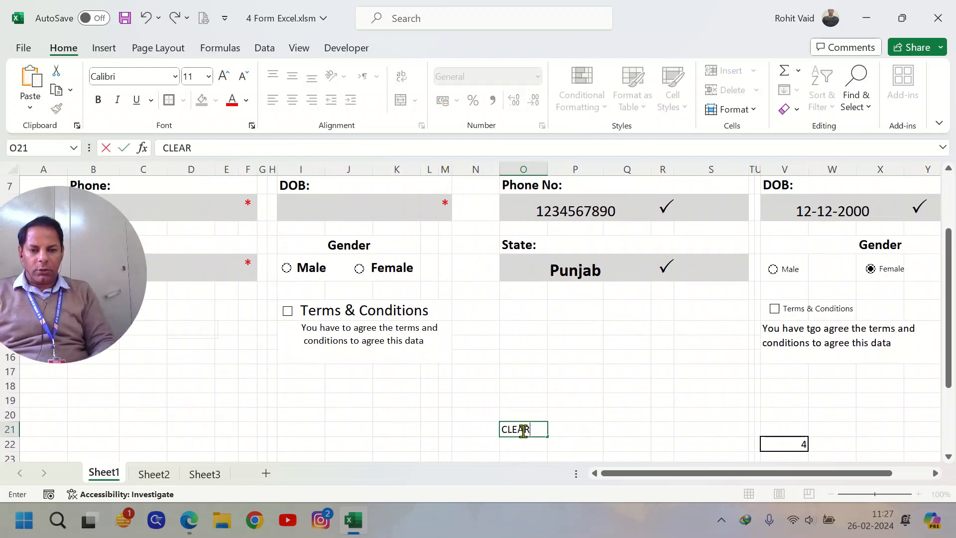
key(Return)
click(523, 429)
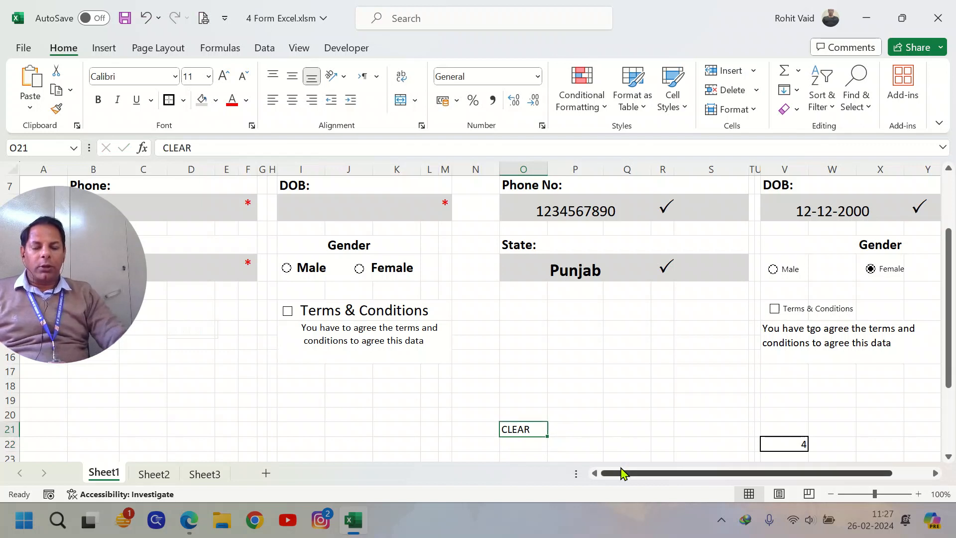
click(216, 100)
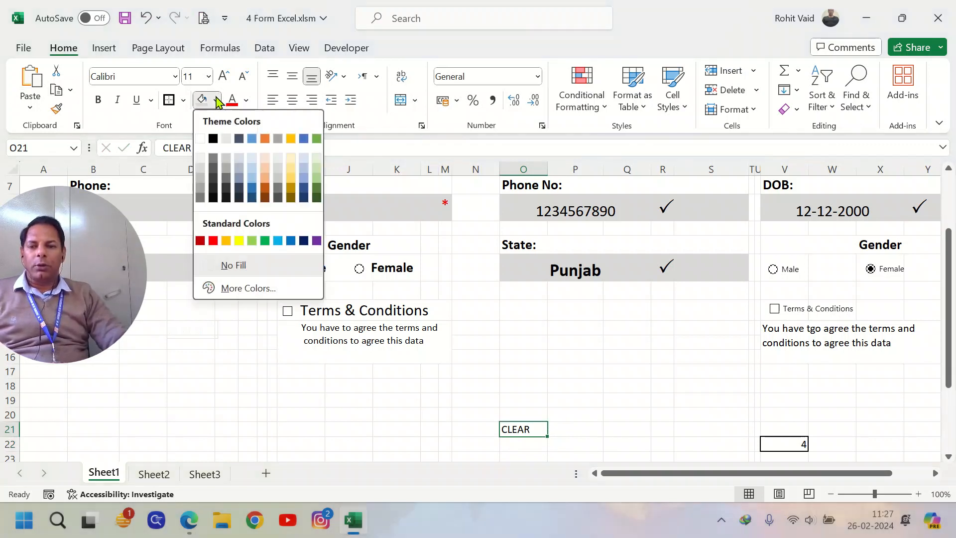
click(259, 240)
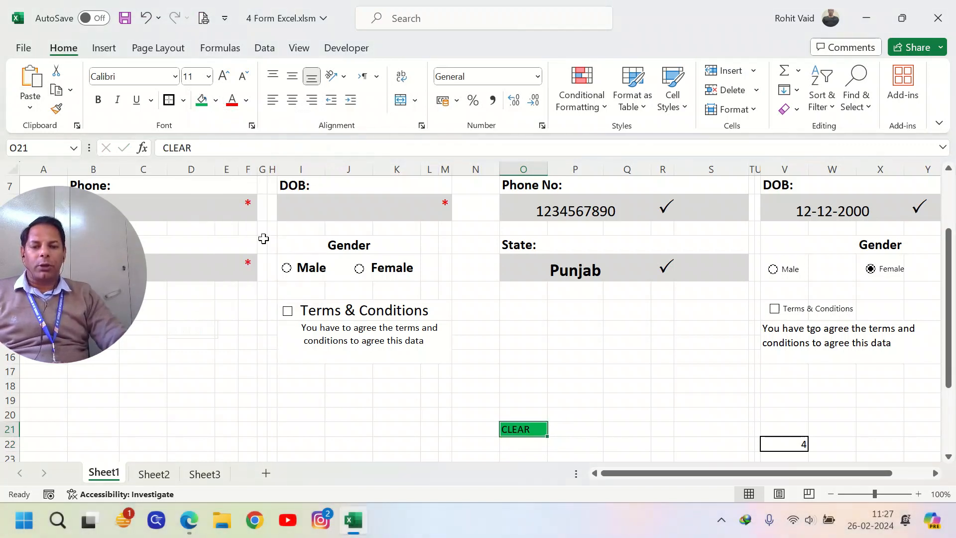
click(292, 100)
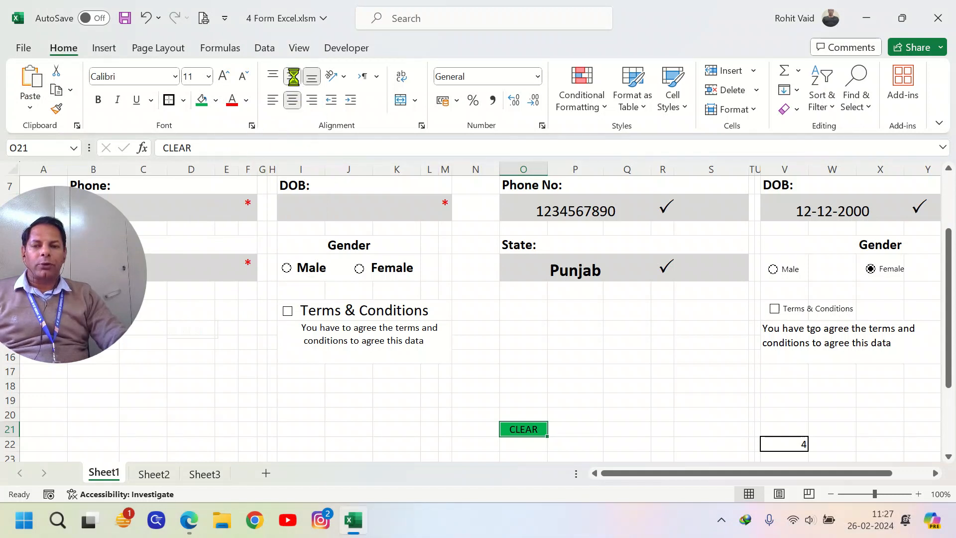
click(292, 76)
click(224, 77)
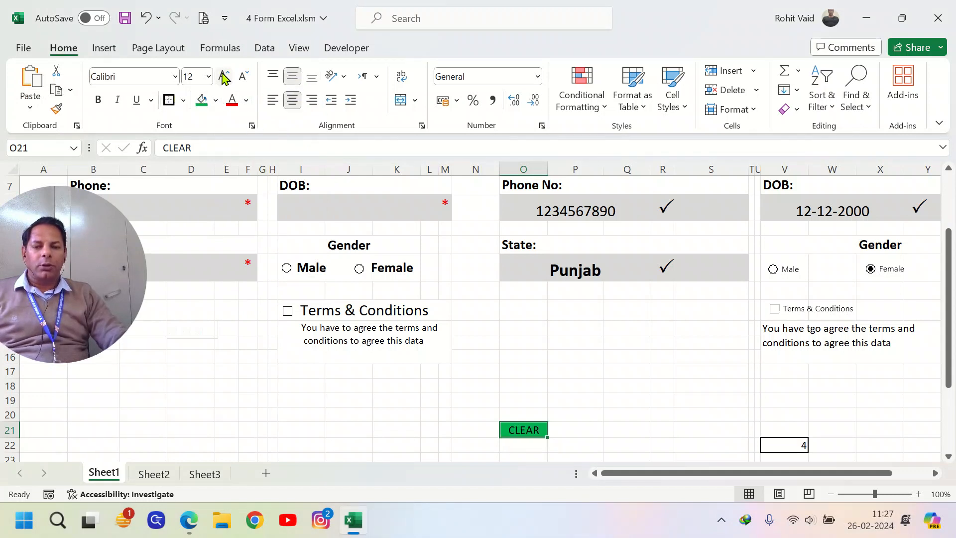
click(224, 76)
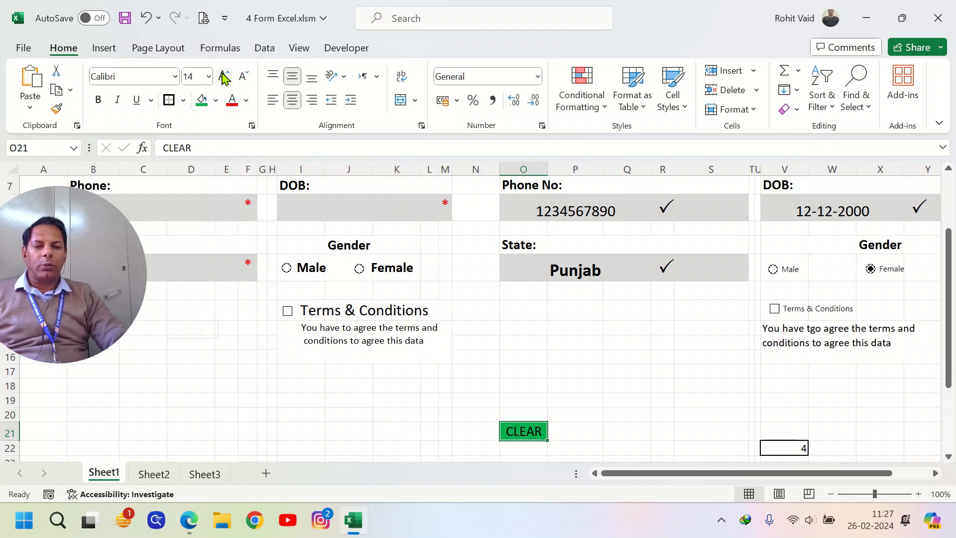
Copy the CLEAR cell O21 and paste it as a linked picture at O13.
right_click(517, 431)
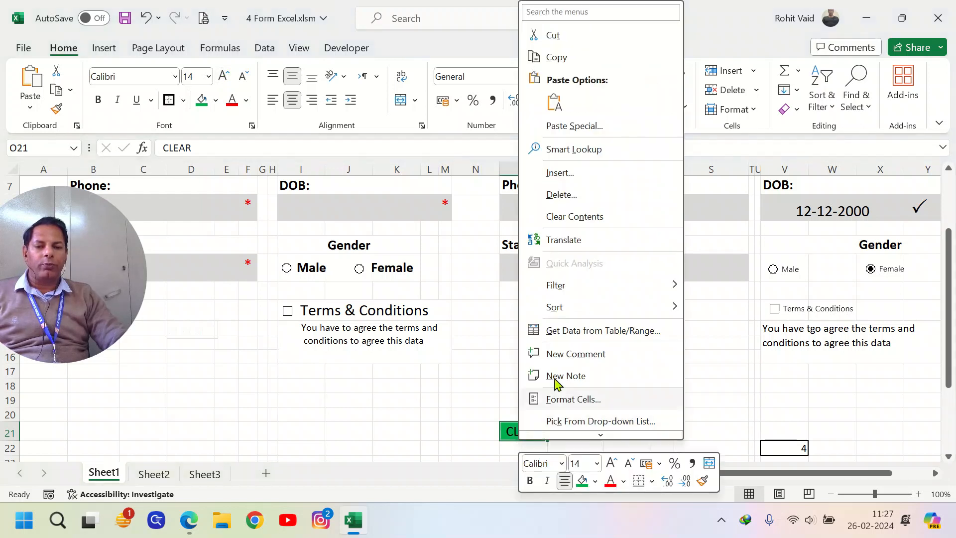
click(556, 58)
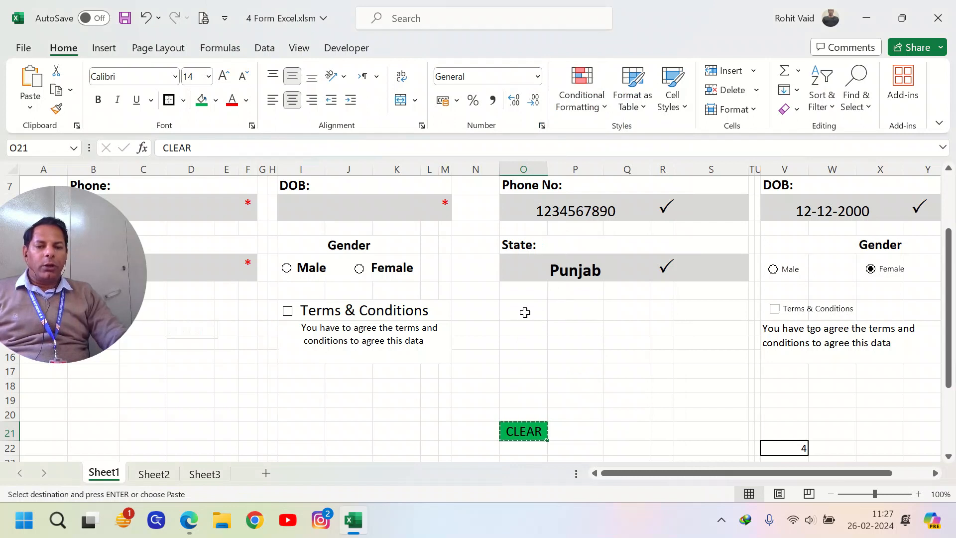
click(525, 312)
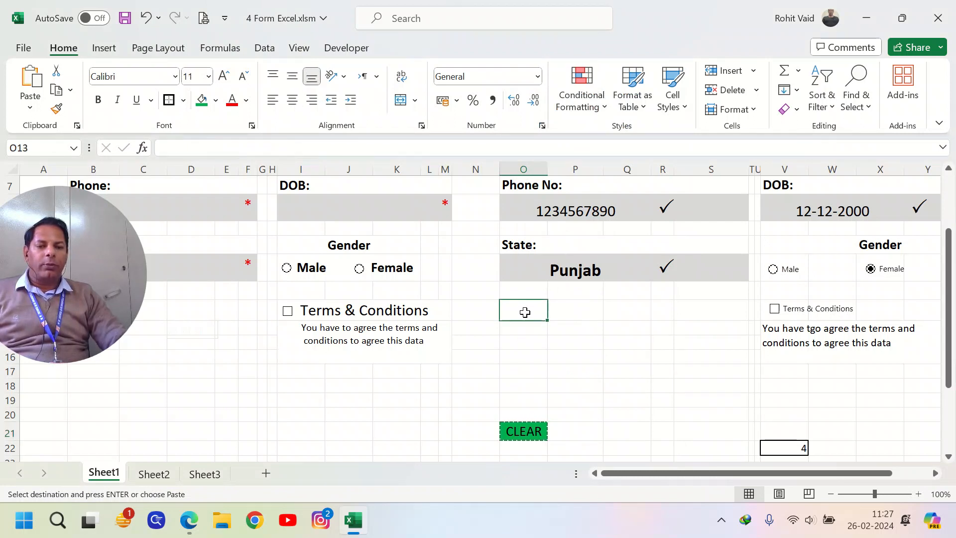
right_click(524, 312)
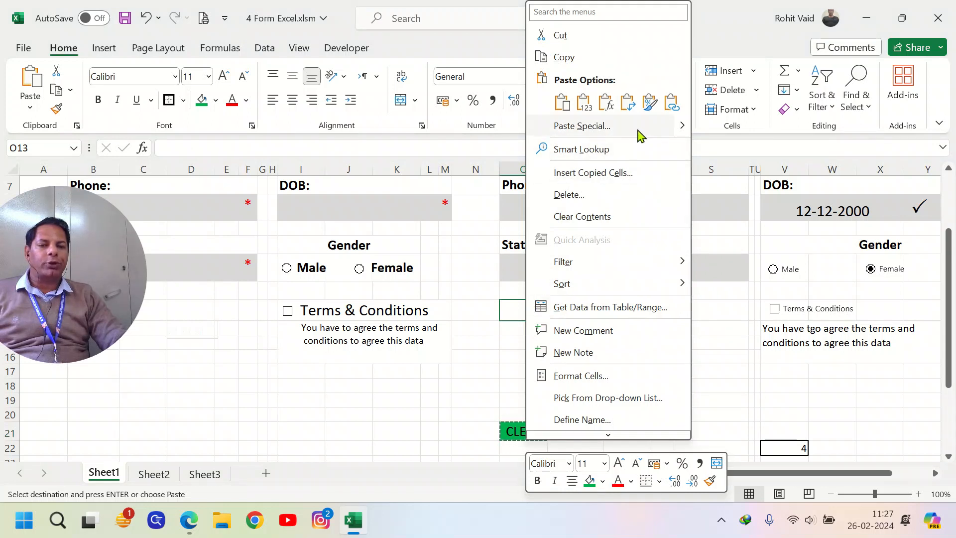
mouse_move(682, 127)
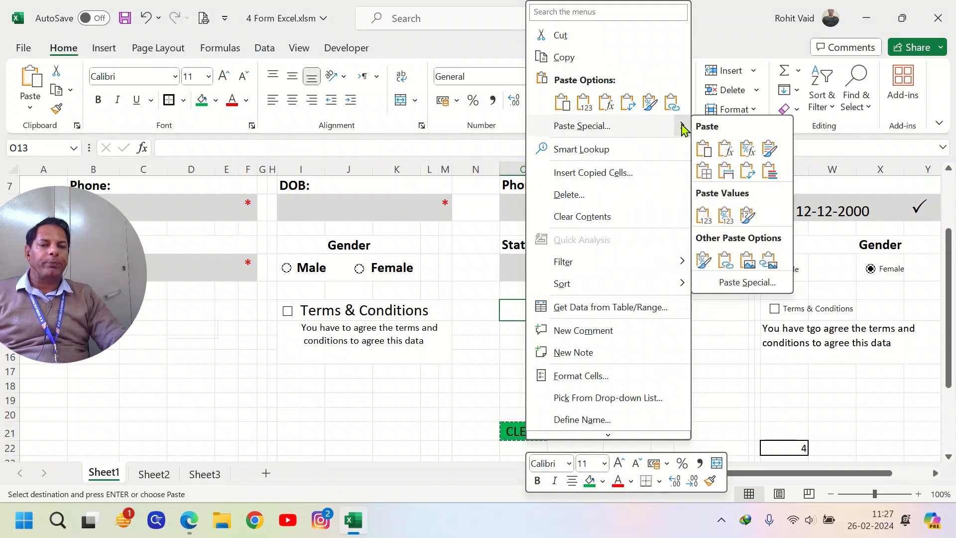
click(768, 260)
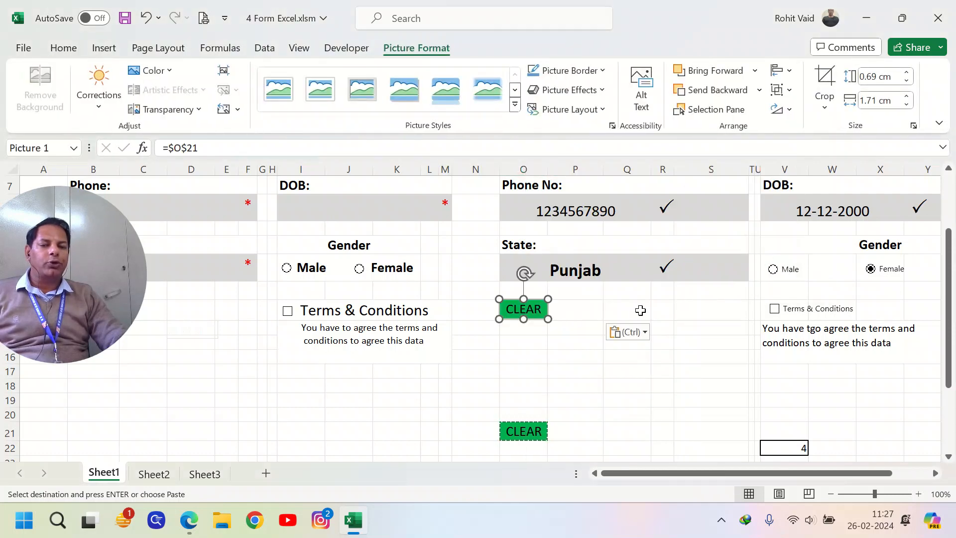
click(519, 349)
click(528, 311)
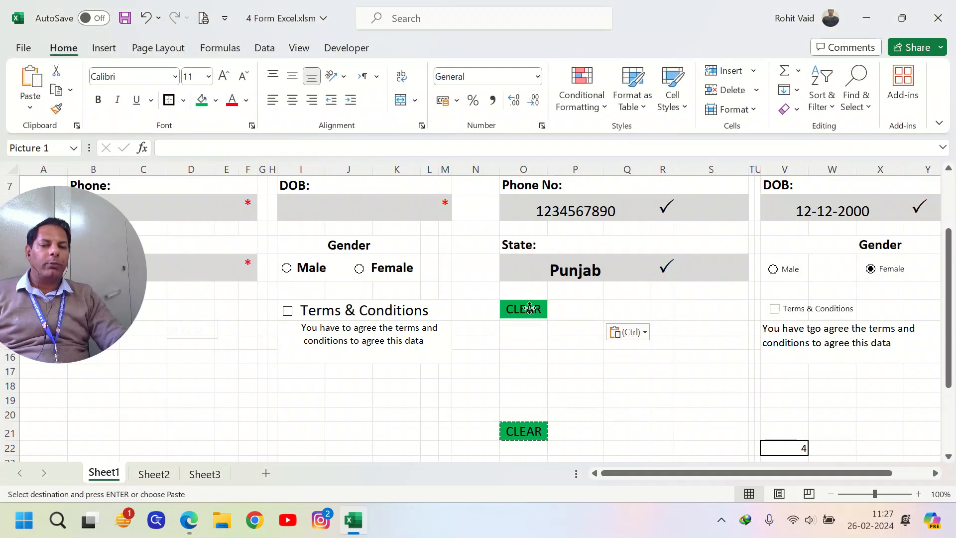
click(530, 348)
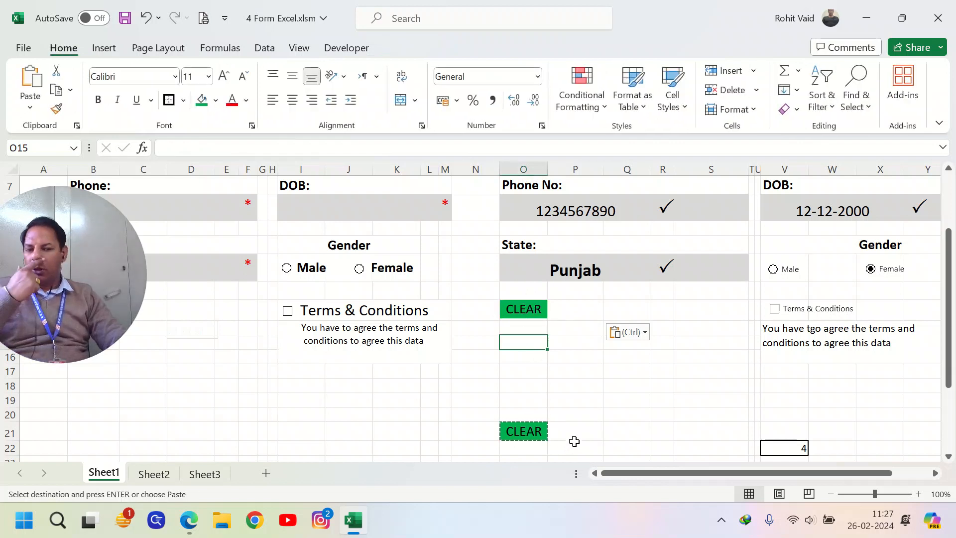
Enter SUBMIT in Q21, centre it both ways, and make its font white.
click(612, 430)
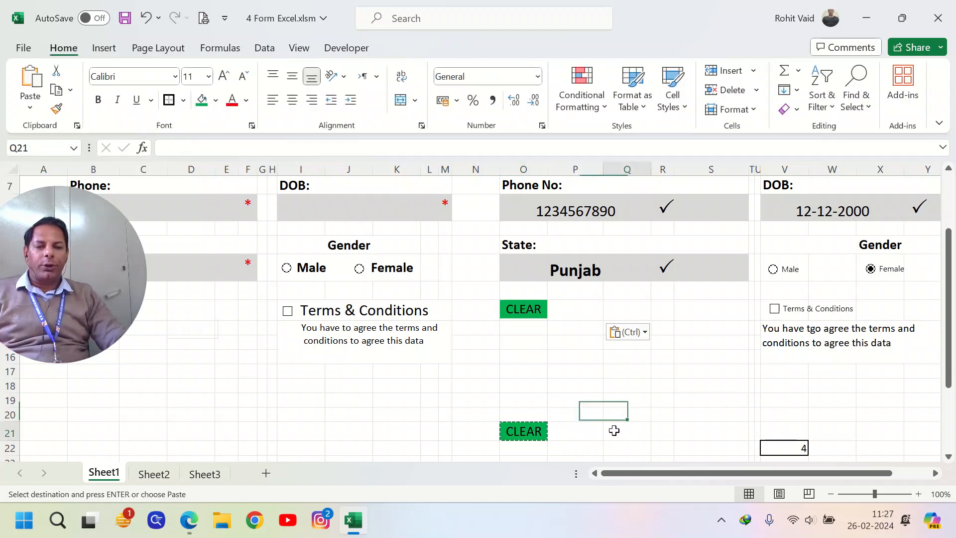
text(SUBMIT)
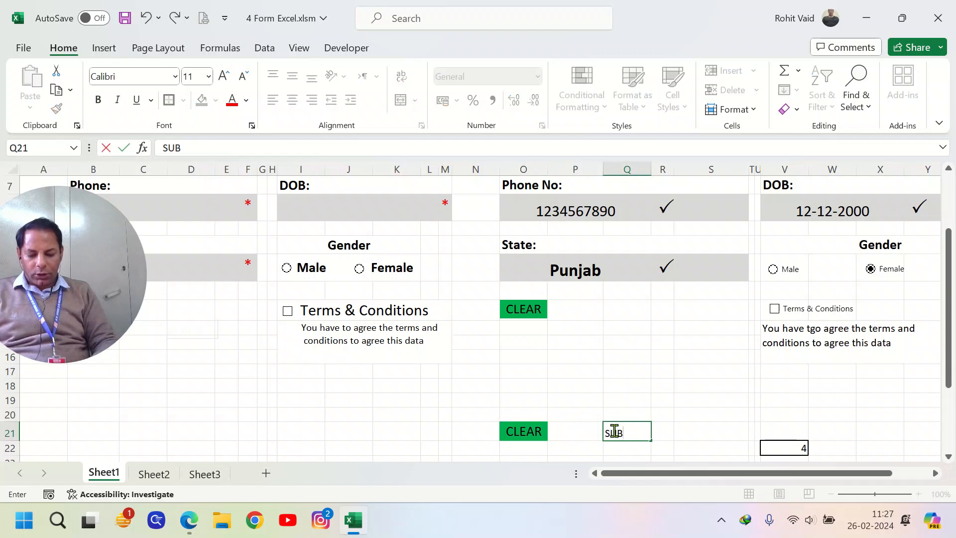
click(594, 412)
click(625, 432)
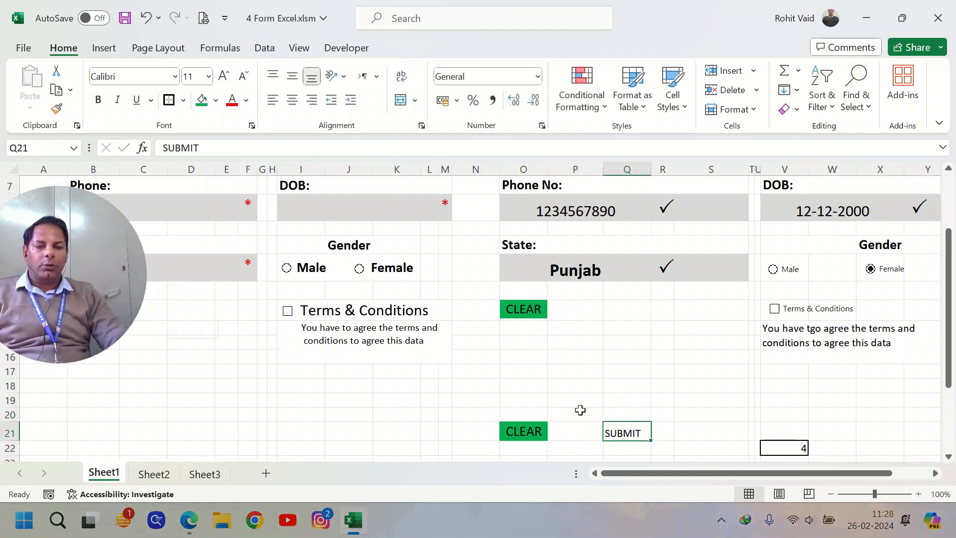
click(292, 100)
click(293, 77)
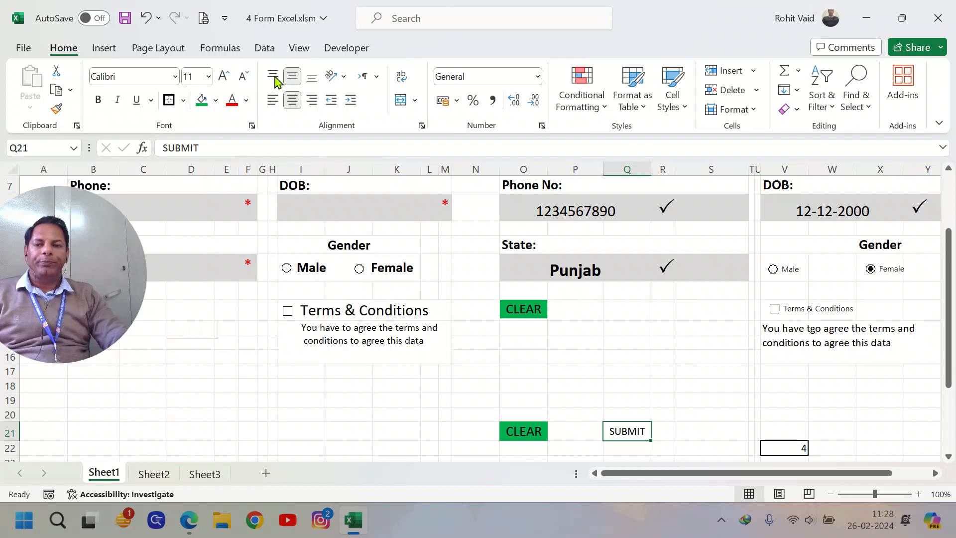
click(247, 100)
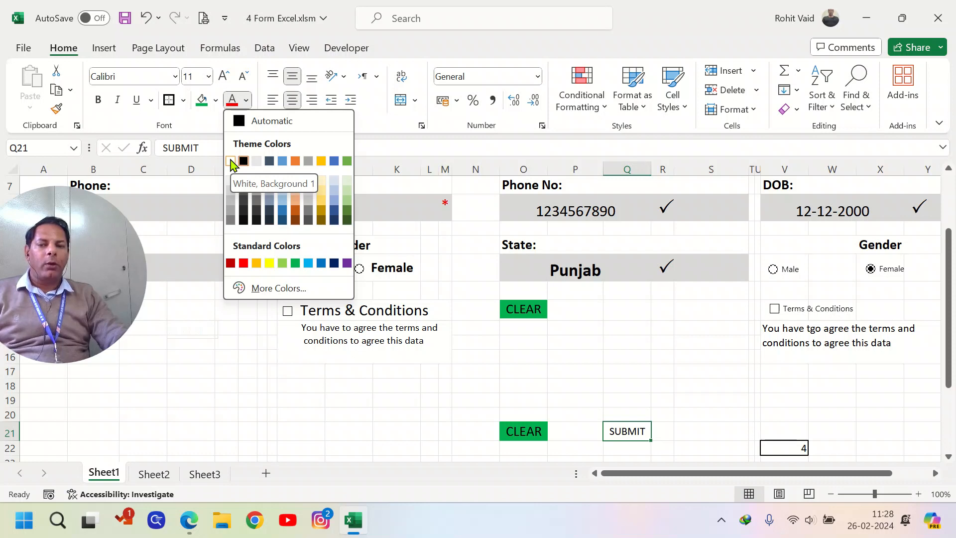
click(230, 161)
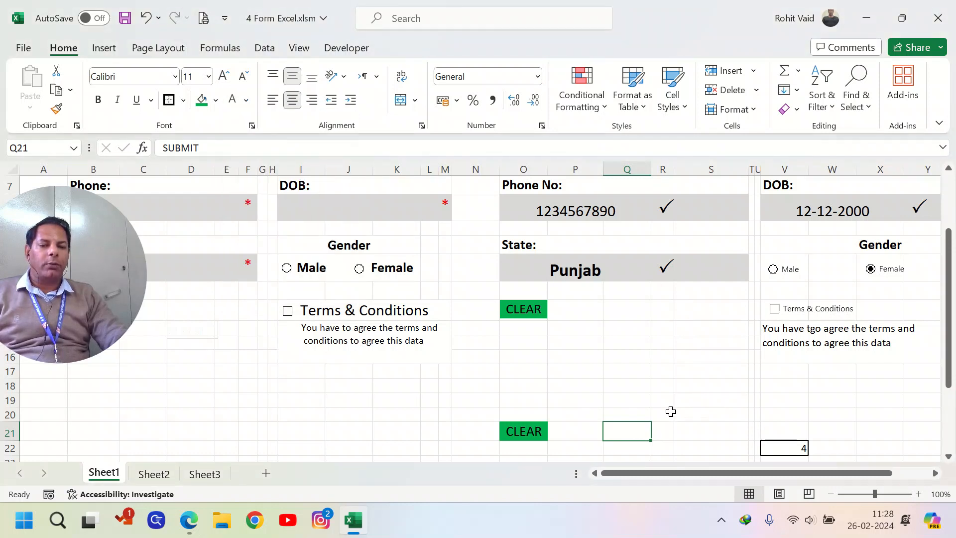
Paste Q21 as a linked picture at Q13, then delete the contents of N20:Q21.
right_click(629, 433)
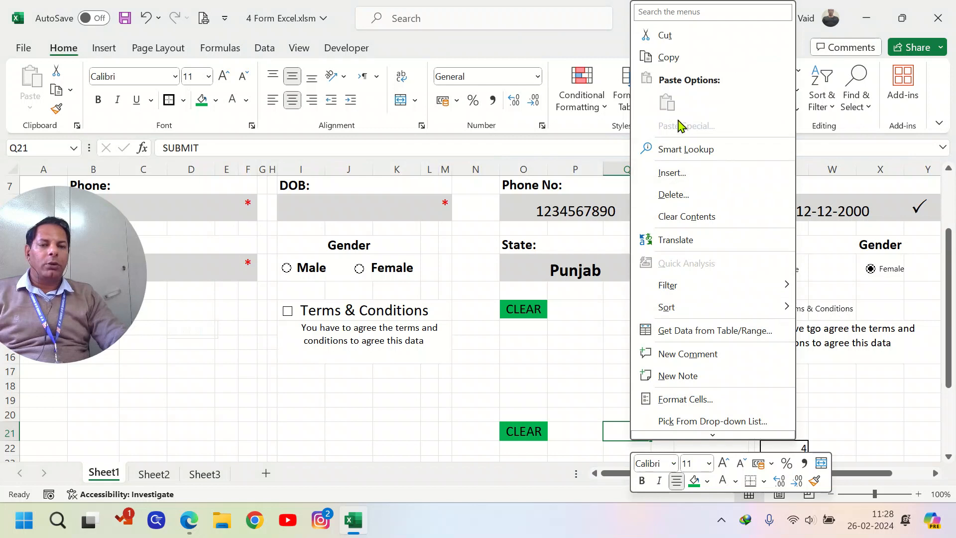
click(668, 58)
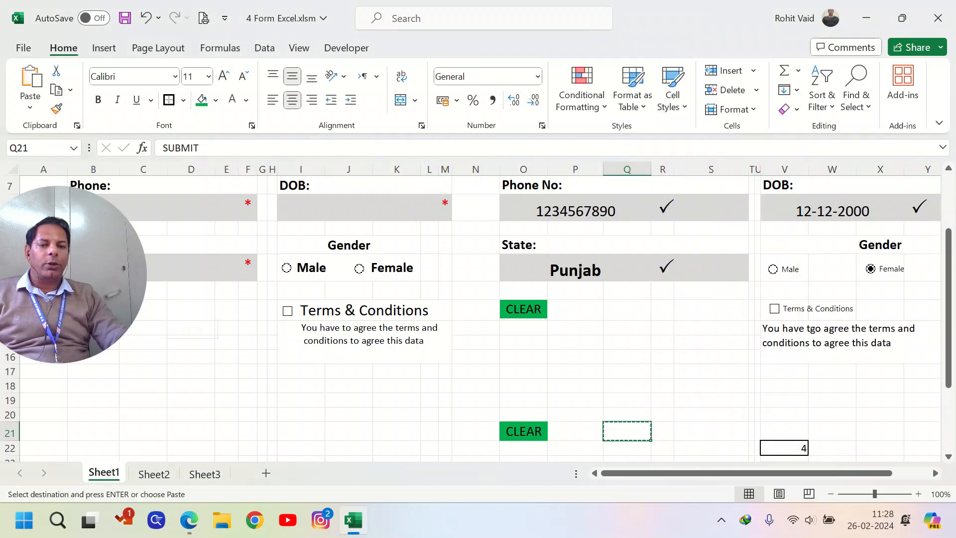
right_click(623, 310)
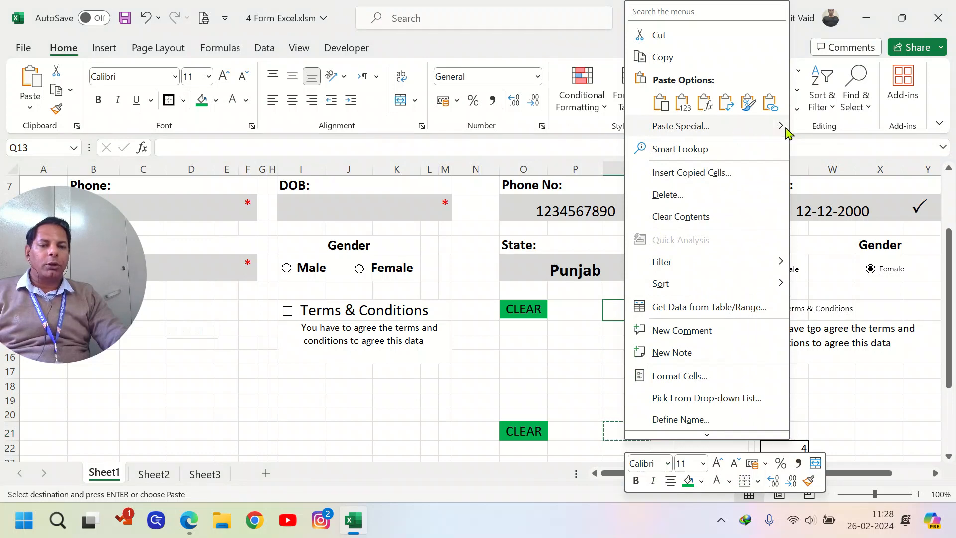
mouse_move(785, 132)
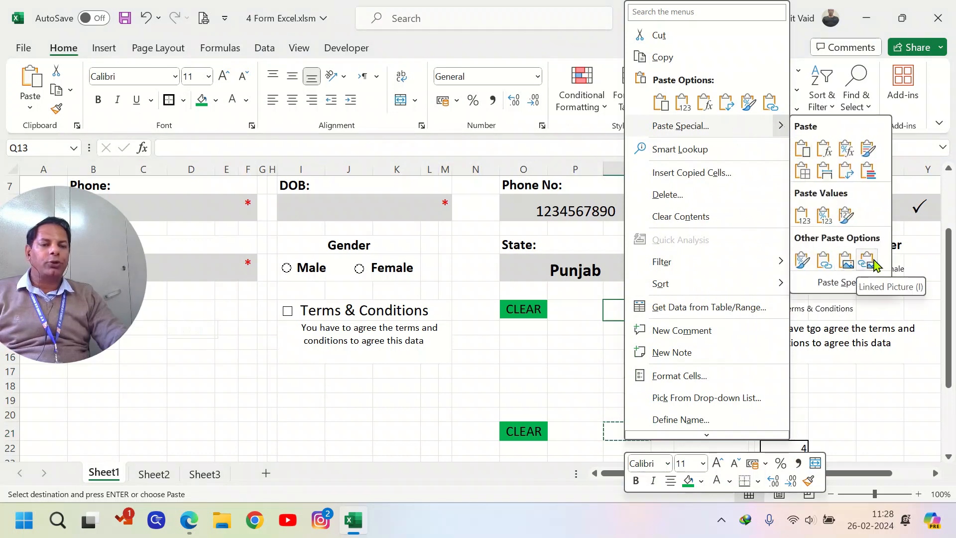
click(872, 261)
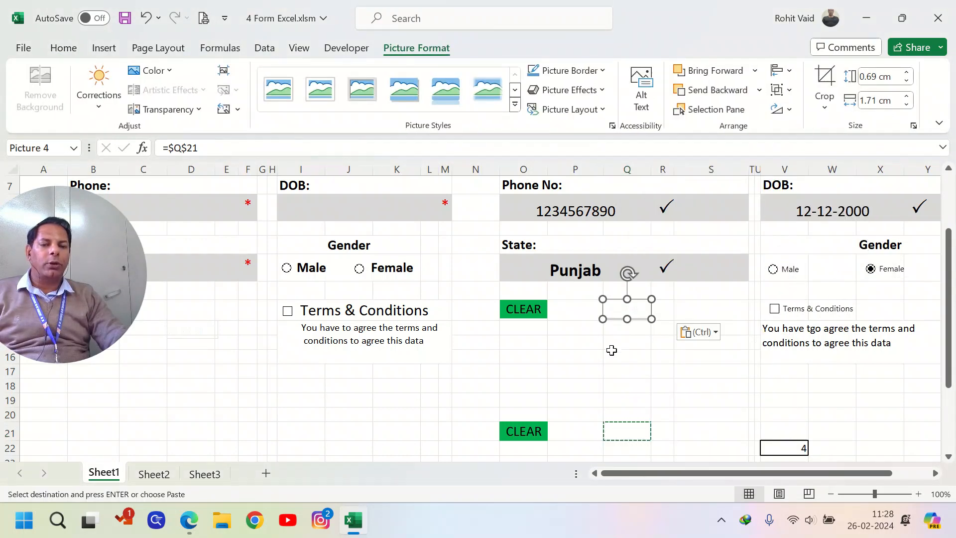
drag(587, 291, 685, 336)
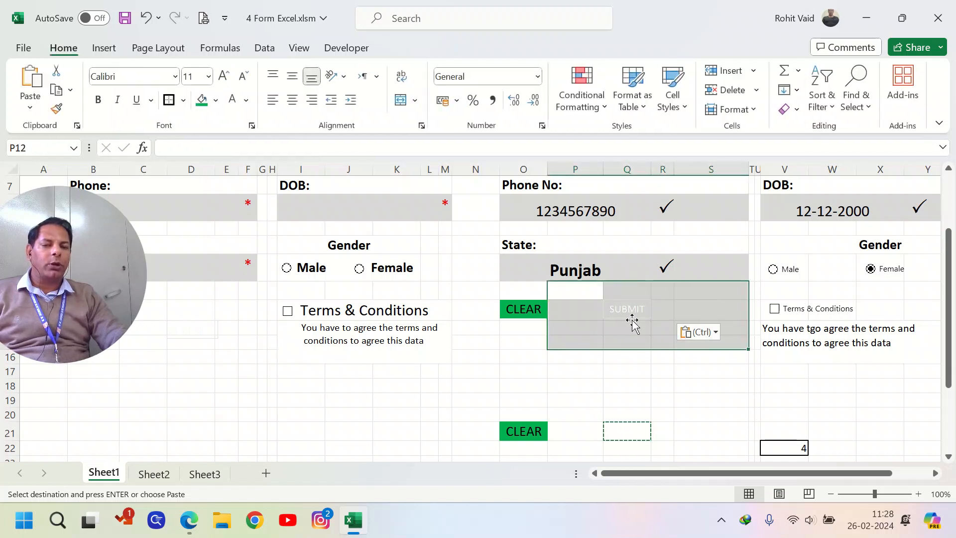
click(630, 357)
drag(471, 415, 641, 437)
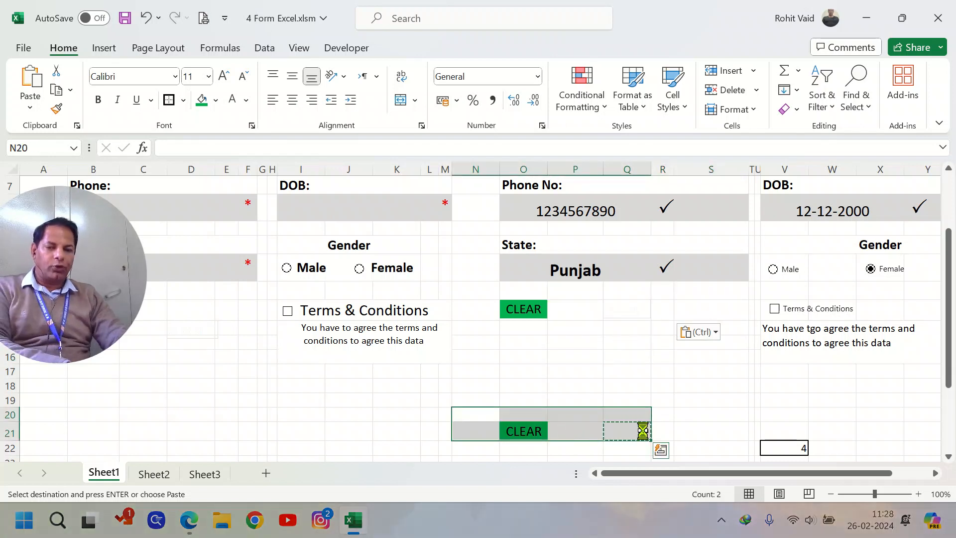
key(Delete)
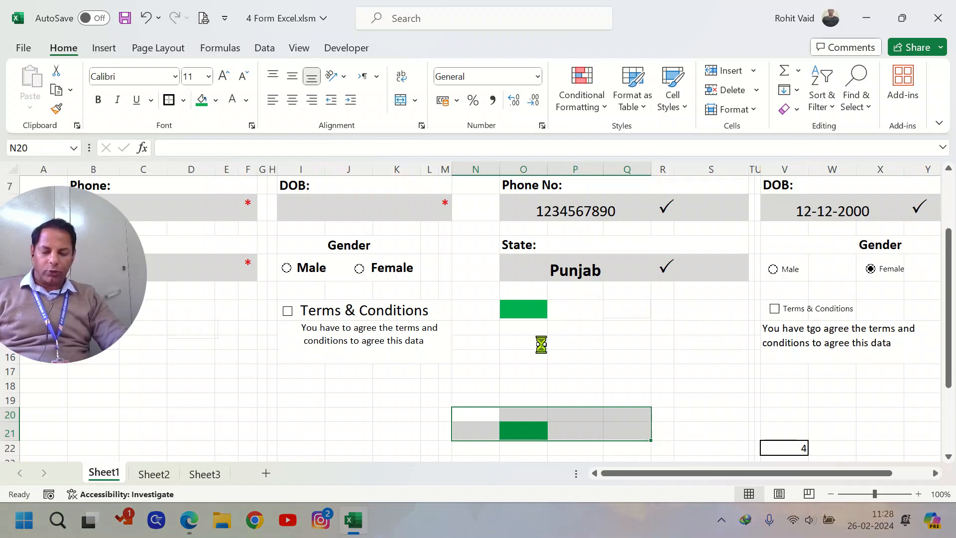
Undo the deletion to bring back the CLEAR text.
key(ctrl+z)
click(535, 386)
scroll(572, 409, up, 2)
scroll(586, 424, up, 1)
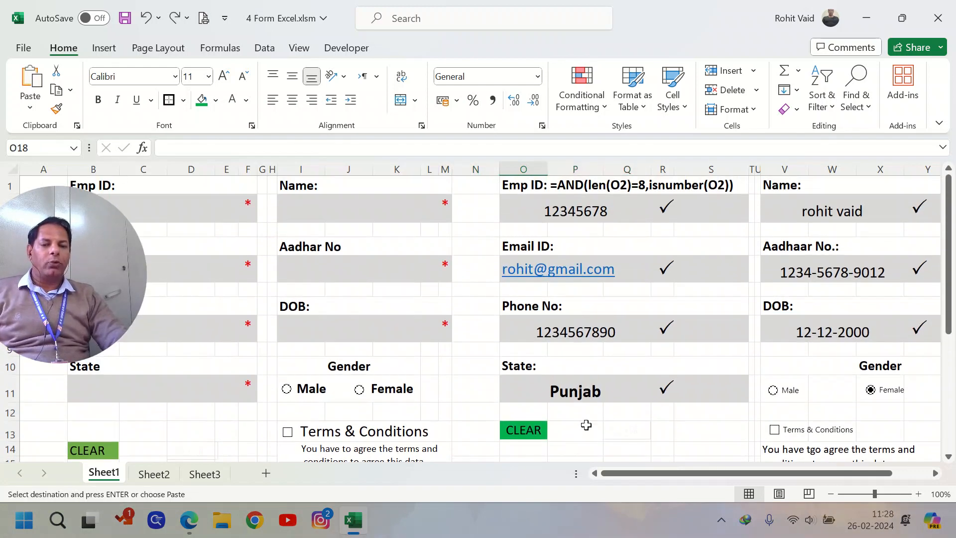
drag(643, 474, 669, 475)
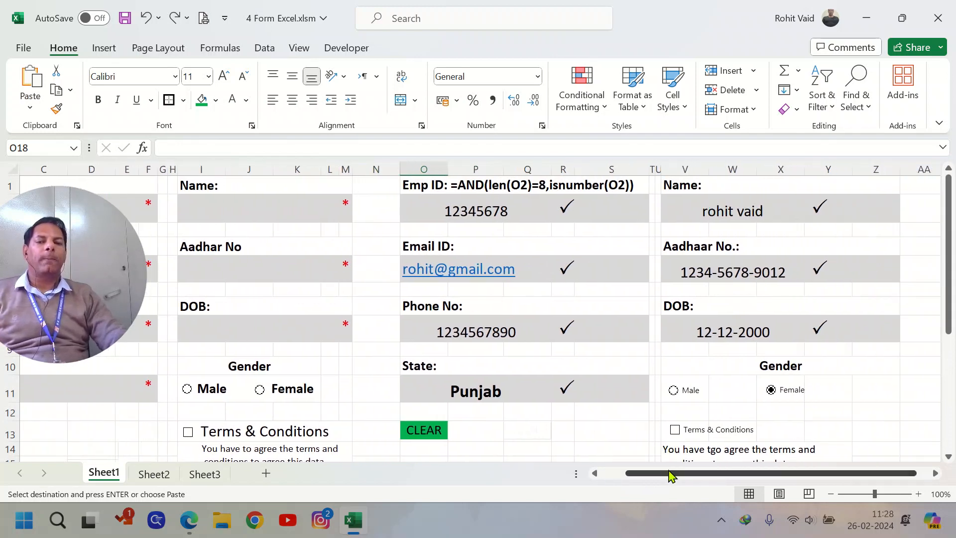
Copy the Email ID cell O5's validation formula, leaving the rule unchanged.
click(526, 274)
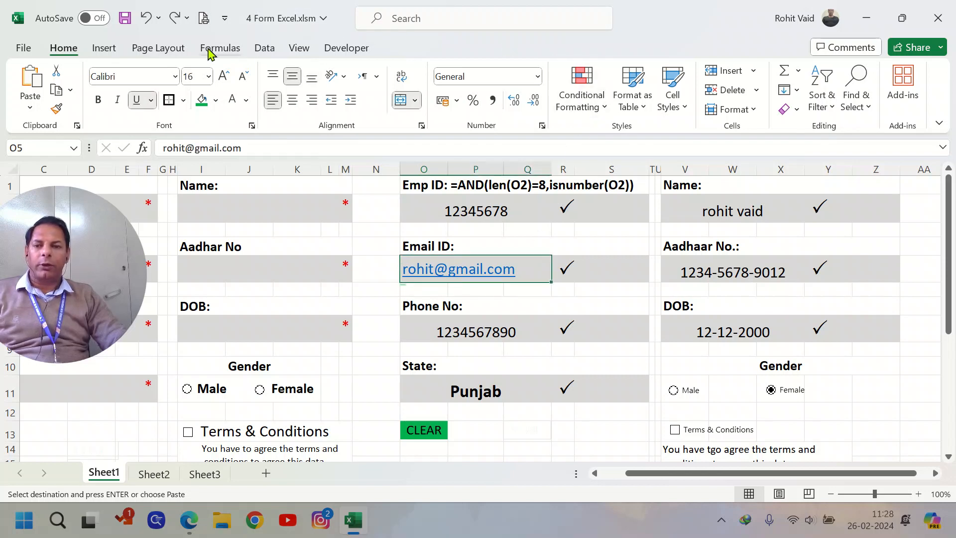
click(264, 50)
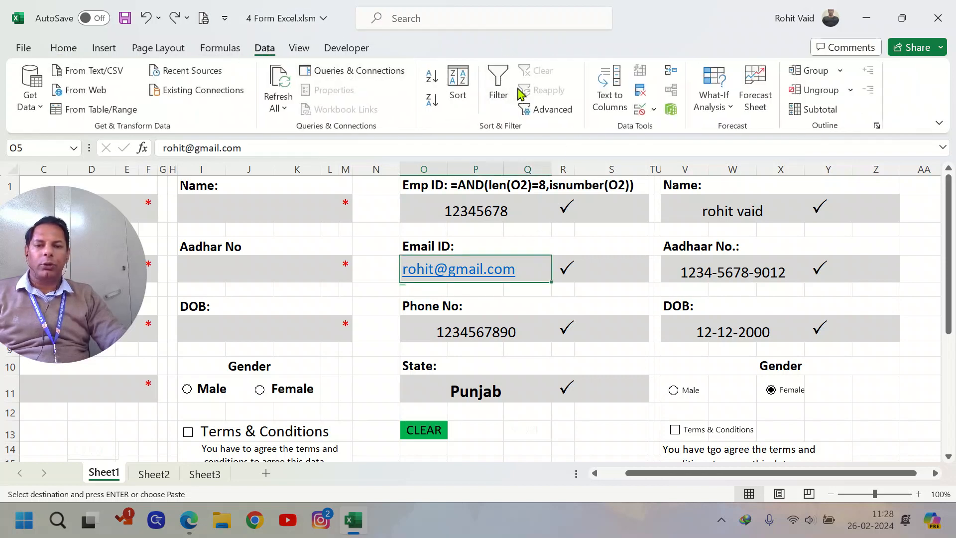
click(644, 109)
drag(282, 234, 10, 247)
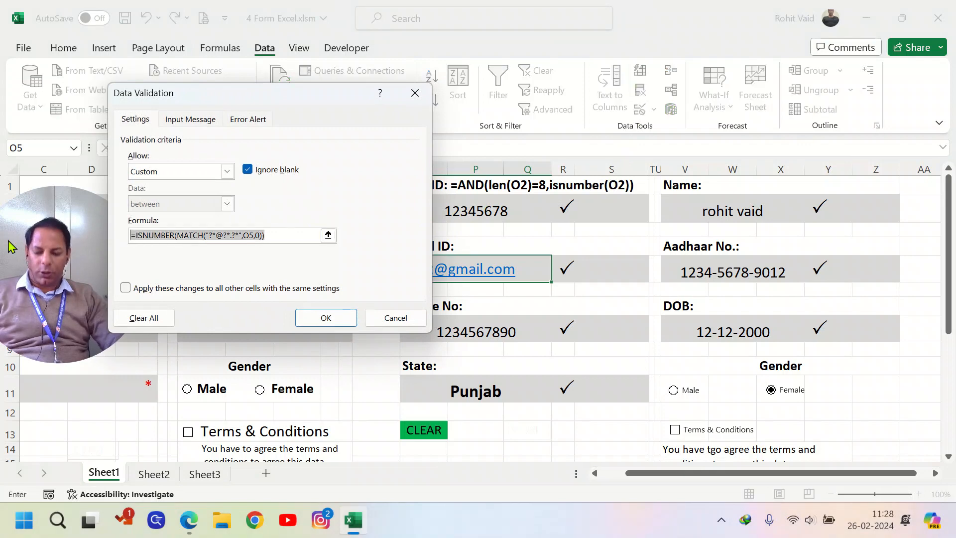
click(416, 323)
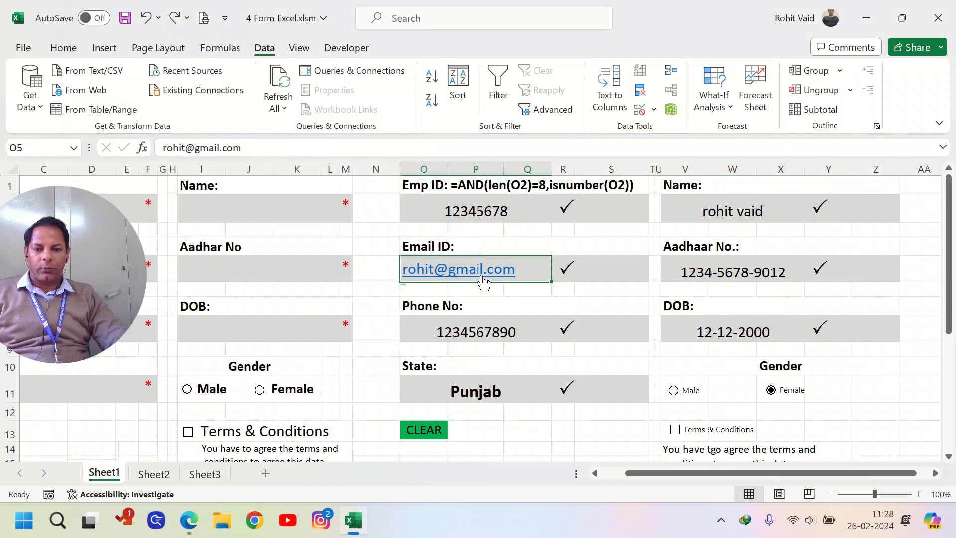
double_click(478, 245)
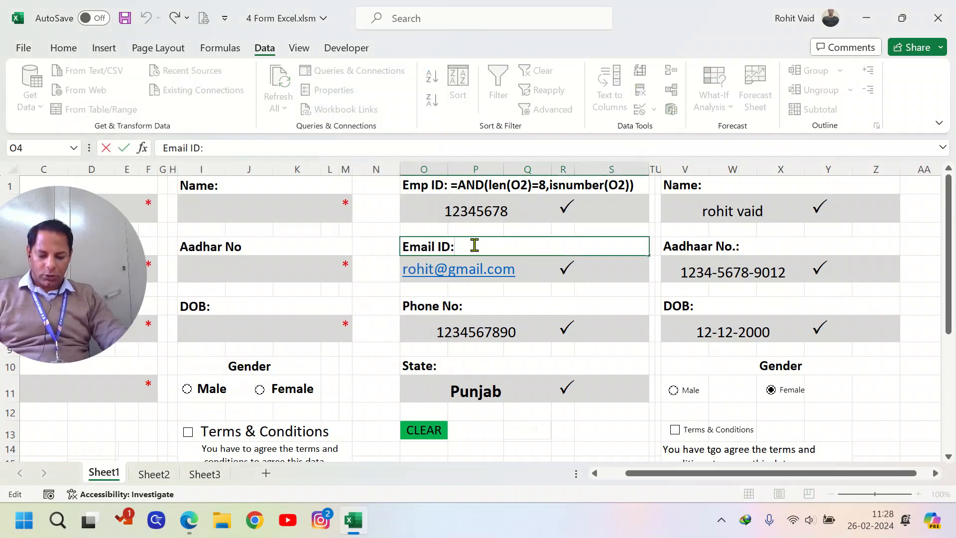
Paste the validation formula after 'Email ID: ' in O4 and widen column S.
key(ctrl+v)
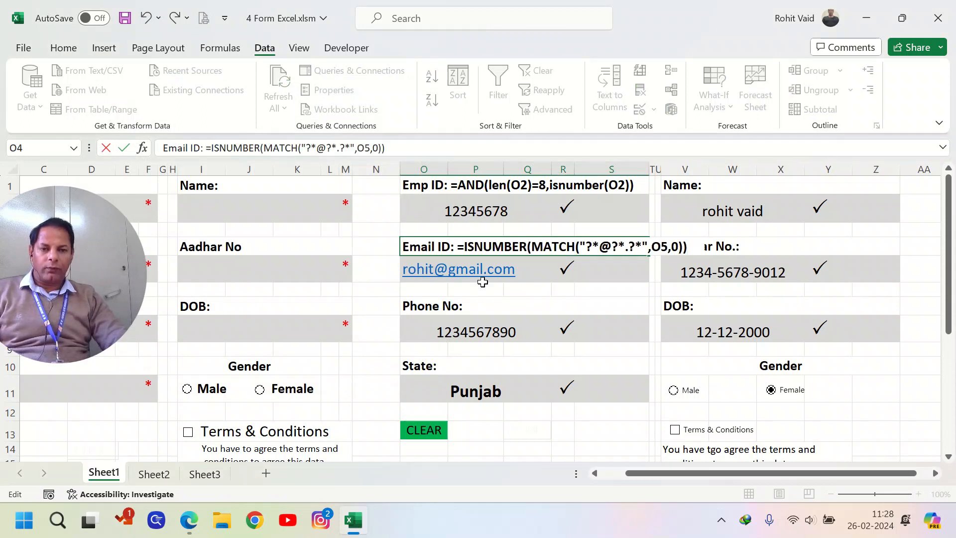
click(692, 395)
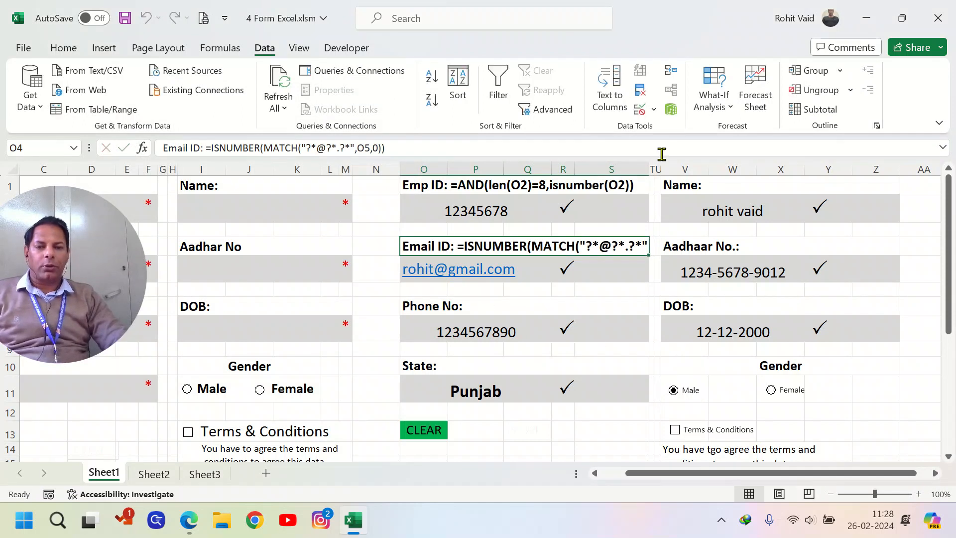
drag(647, 170, 710, 171)
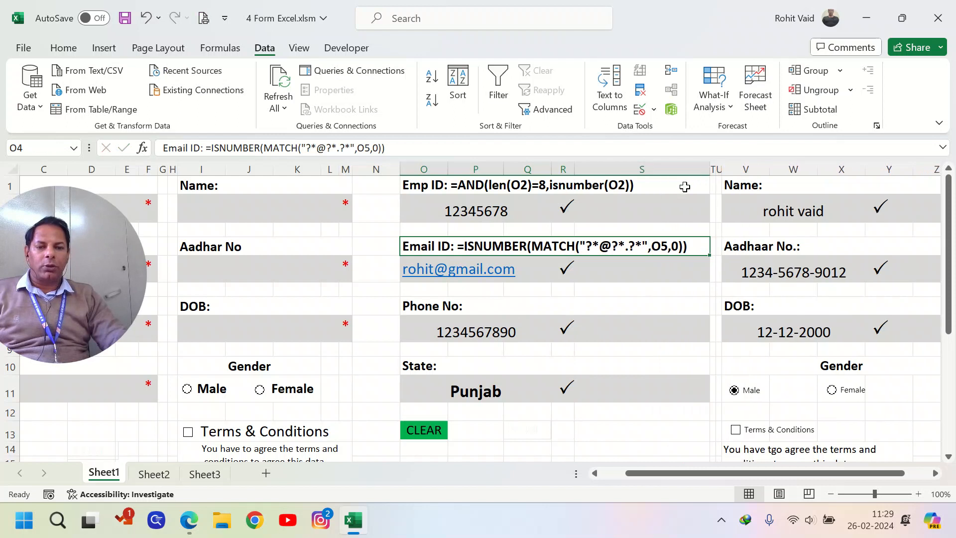
drag(844, 475, 875, 475)
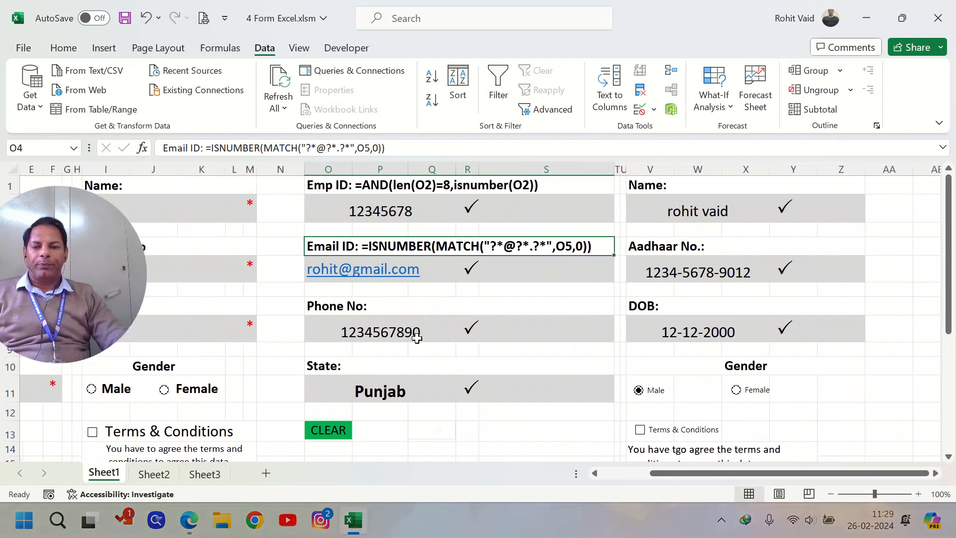